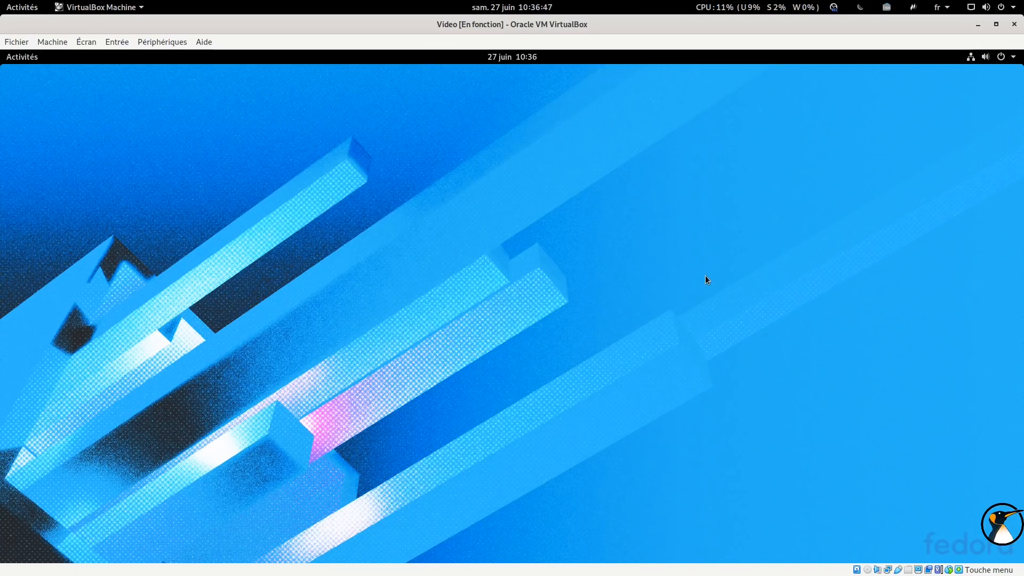
# Open the application grid and browse the contents of the Utilitaires folder
pyautogui.hotkey('alt', 'Tab')
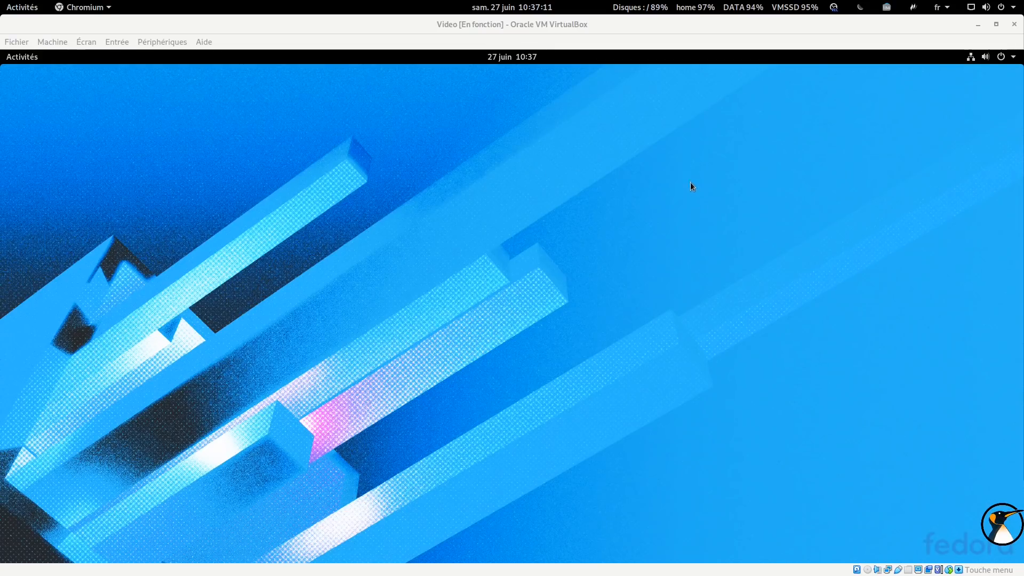
pyautogui.click(32, 60)
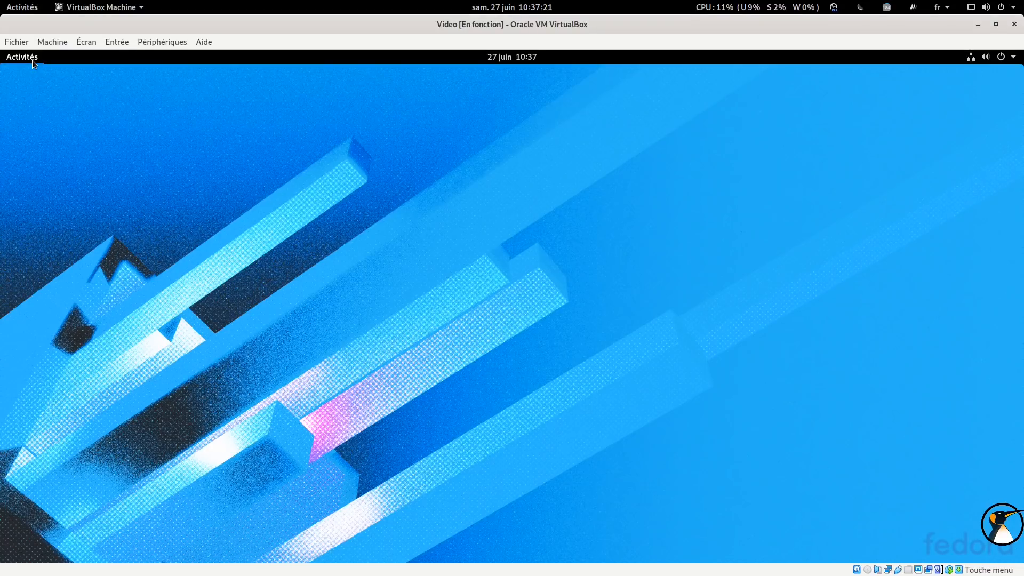
pyautogui.click(32, 59)
pyautogui.click(13, 393)
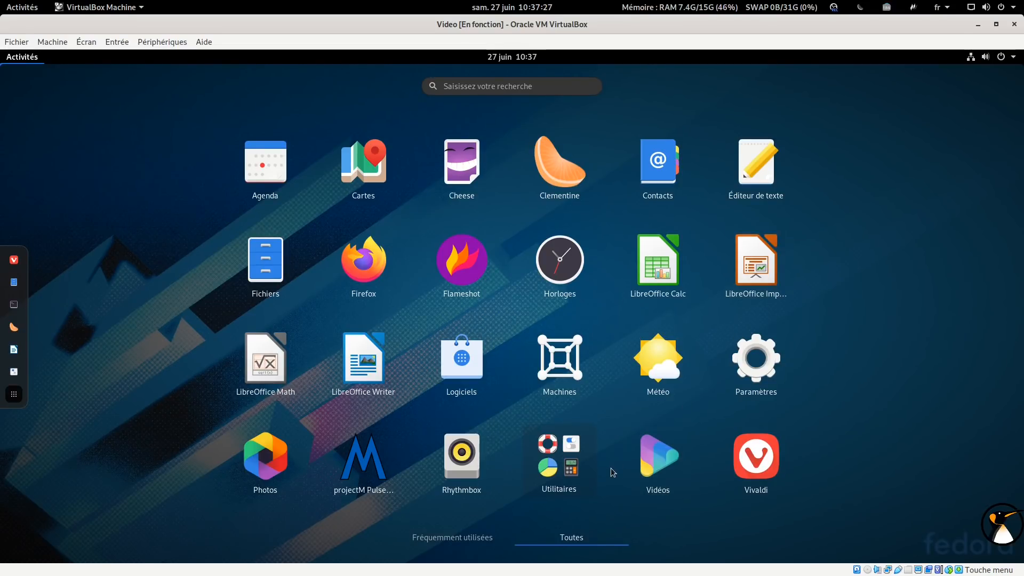
pyautogui.click(586, 478)
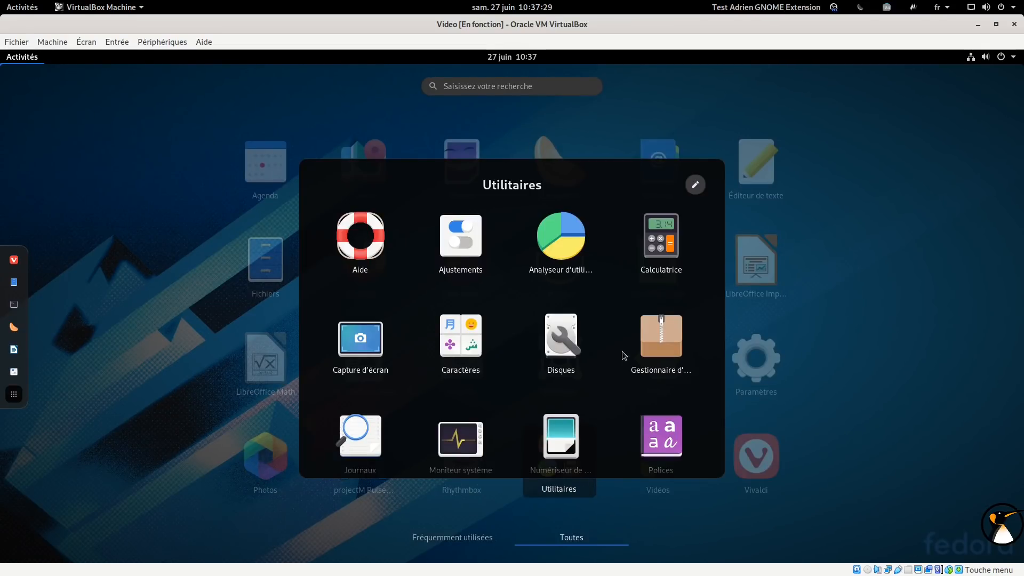
pyautogui.scroll(-2, 622, 351)
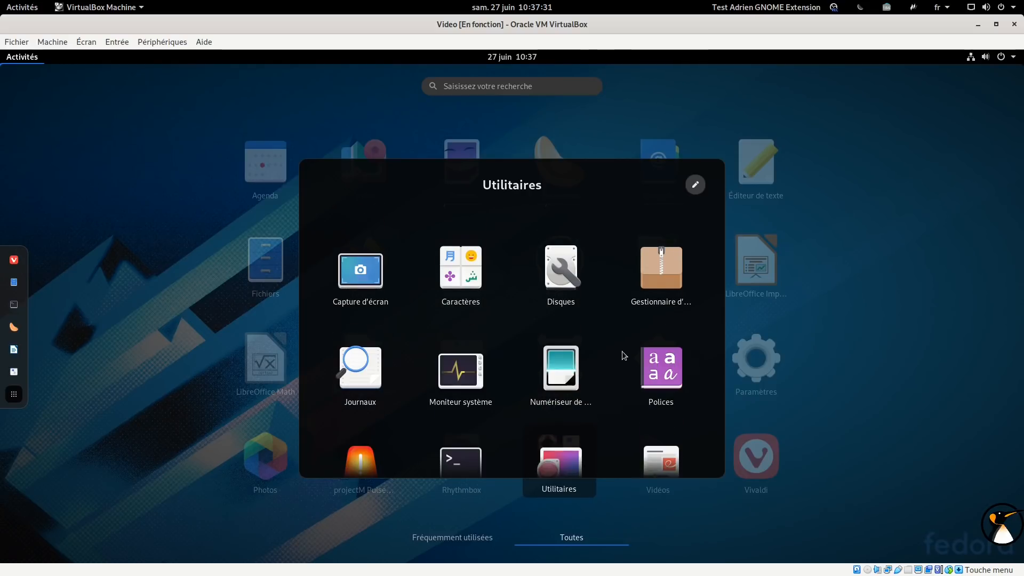
pyautogui.scroll(-1, 622, 351)
pyautogui.scroll(3, 622, 351)
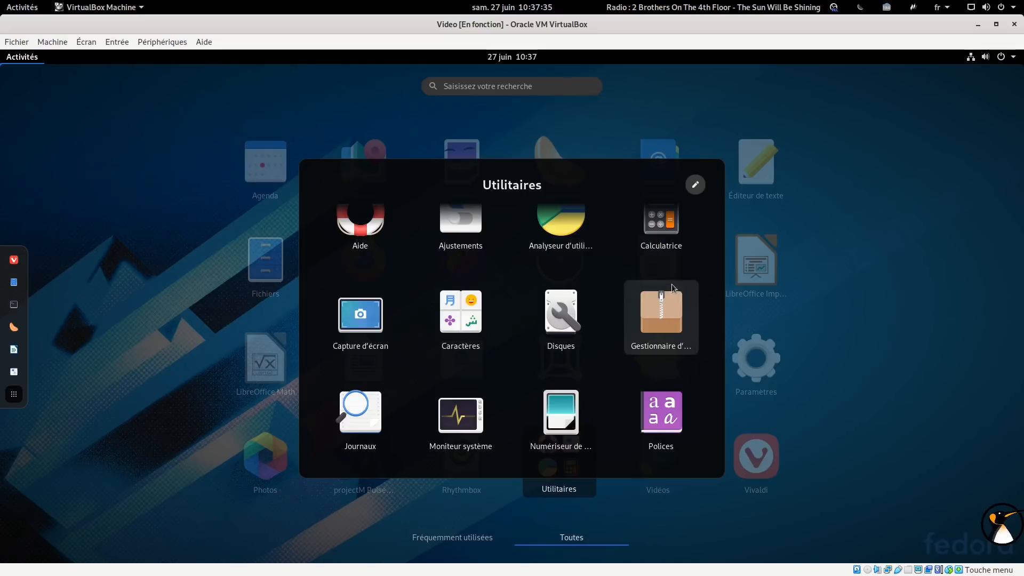
pyautogui.scroll(-1, 662, 235)
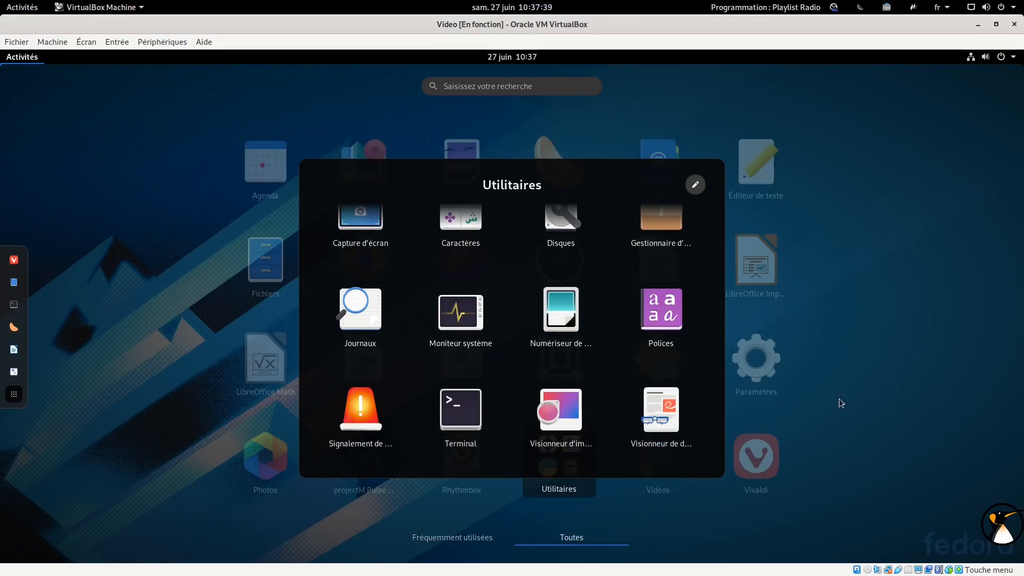
pyautogui.click(888, 379)
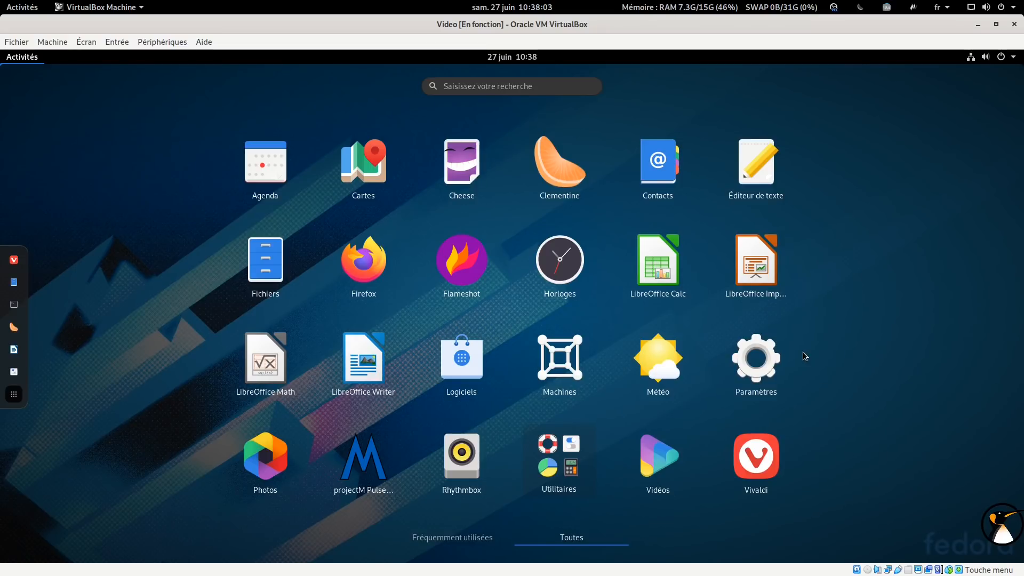
# Open Paramètres and review the Comptes en ligne and À propos pages, then close the settings window
pyautogui.click(776, 360)
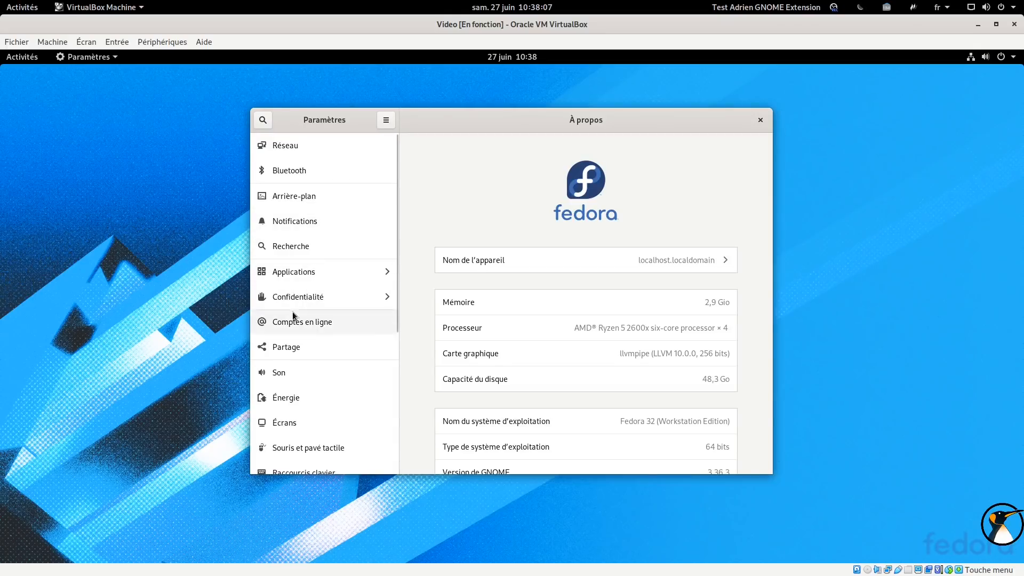
pyautogui.click(293, 316)
pyautogui.scroll(-2, 497, 373)
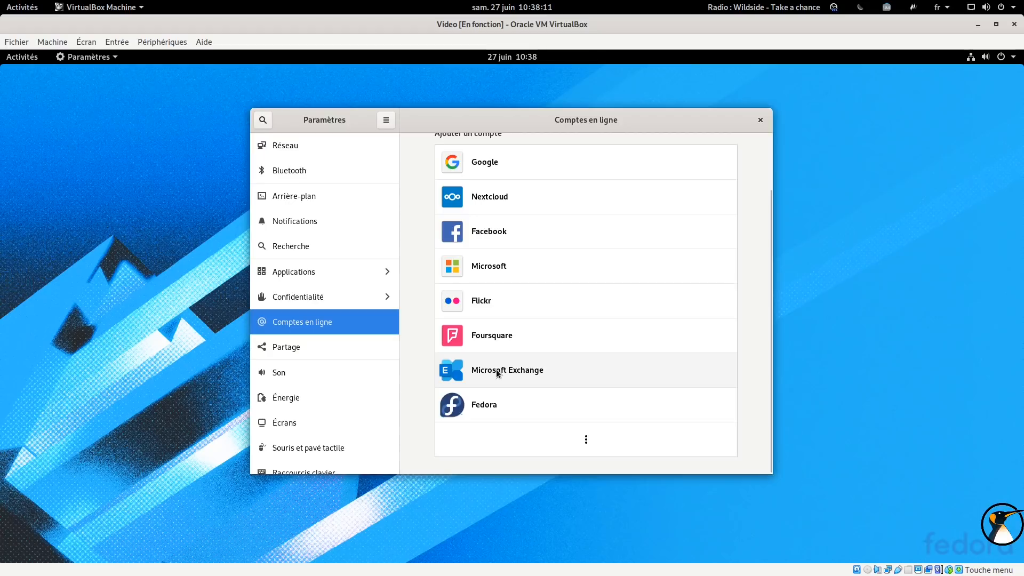
pyautogui.doubleClick(636, 118)
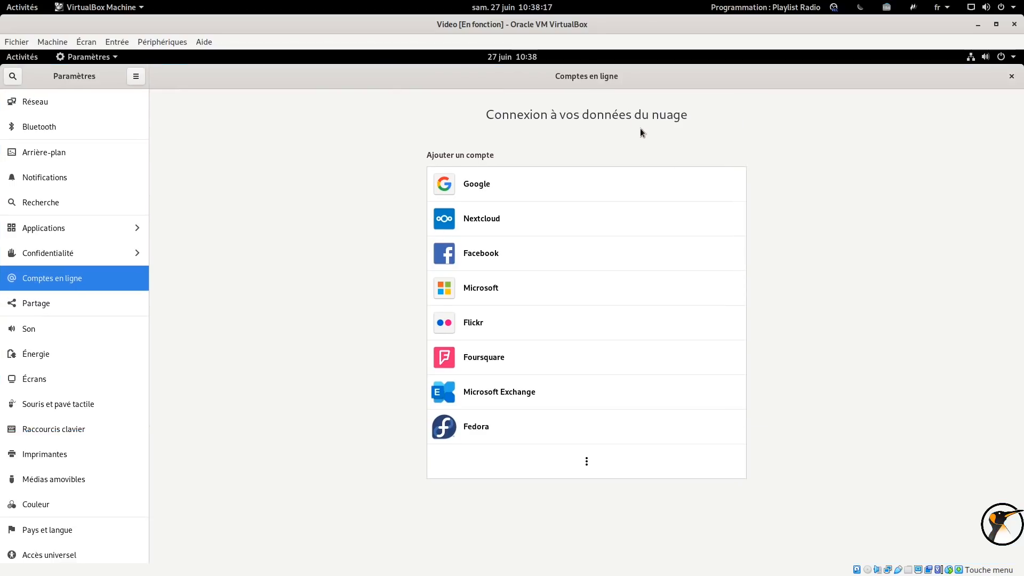
pyautogui.scroll(-4, 86, 538)
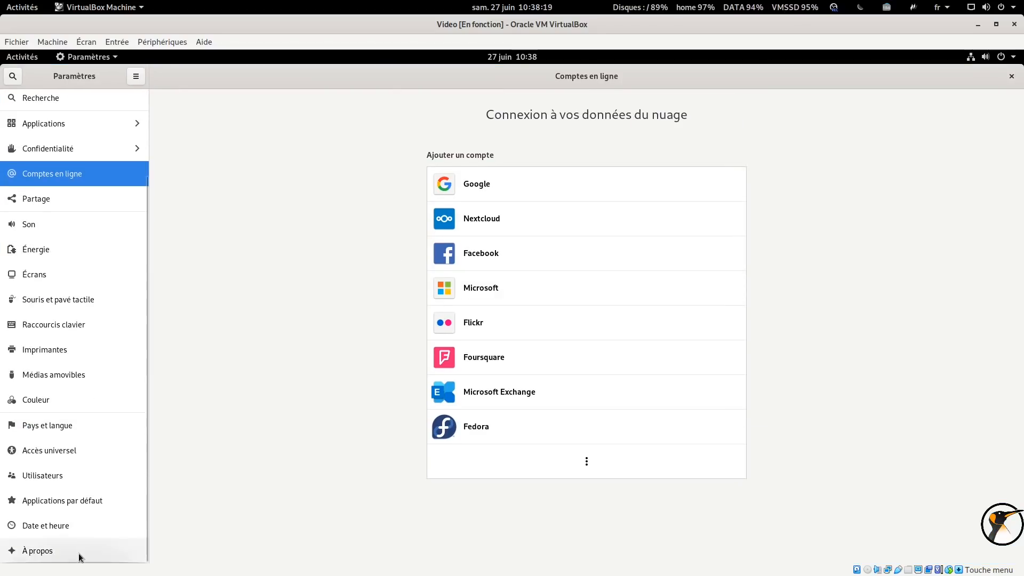
pyautogui.click(92, 549)
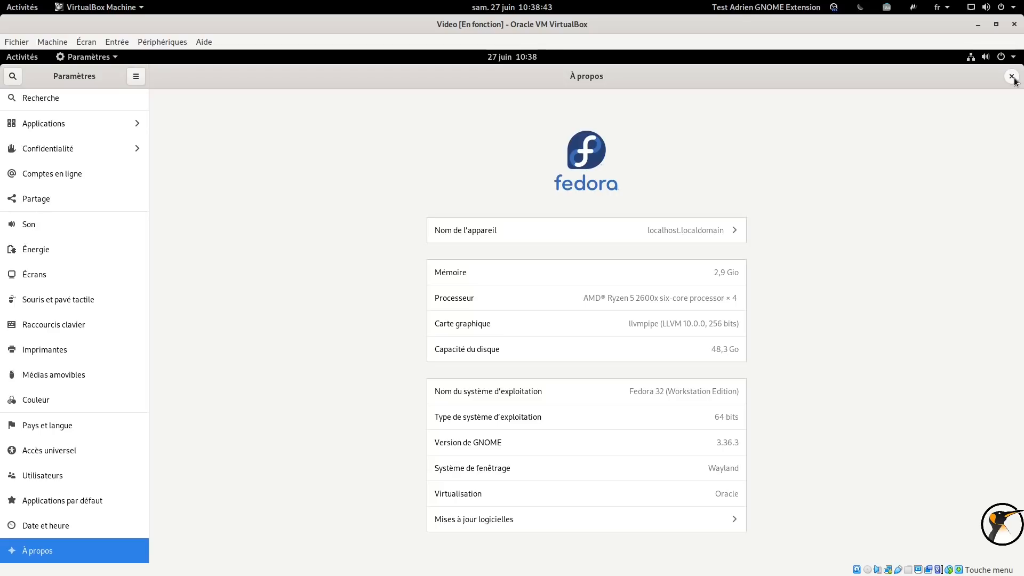
pyautogui.click(1011, 76)
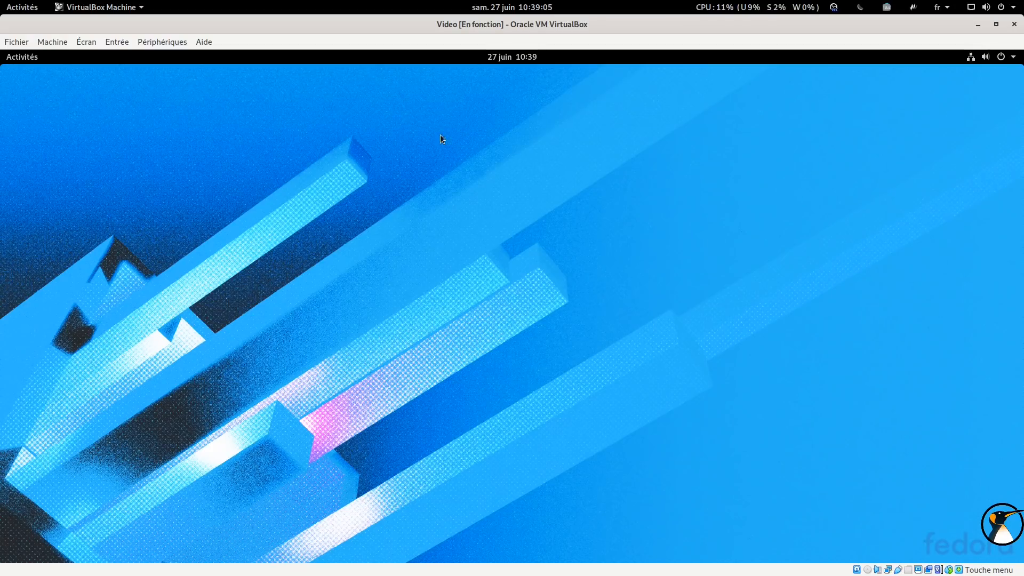
# Launch the Ajustements (Tweaks) app from the dock and move its window toward the centre of the screen
pyautogui.hotkey('alt', 'Tab')
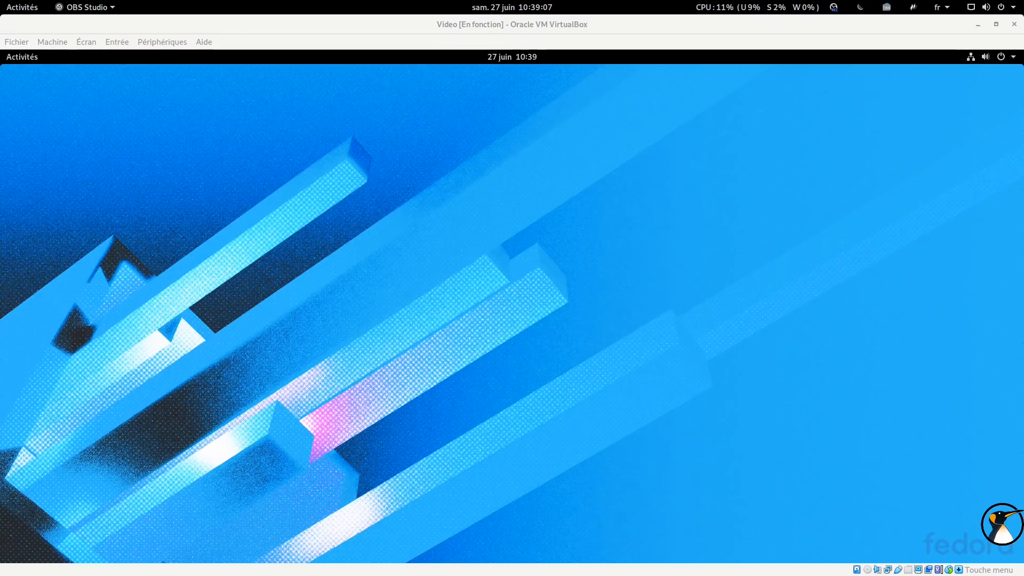
pyautogui.click(23, 58)
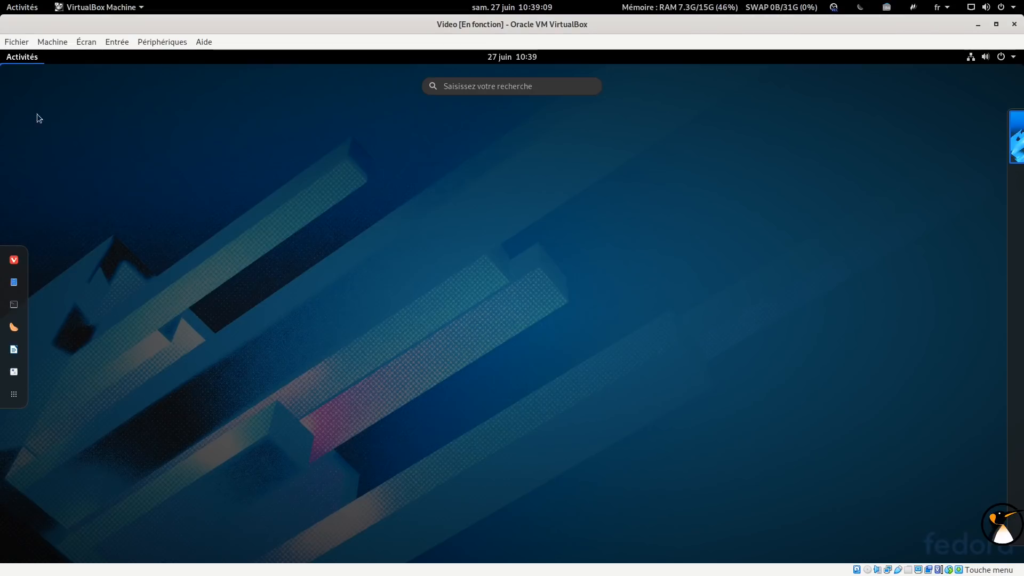
pyautogui.click(14, 370)
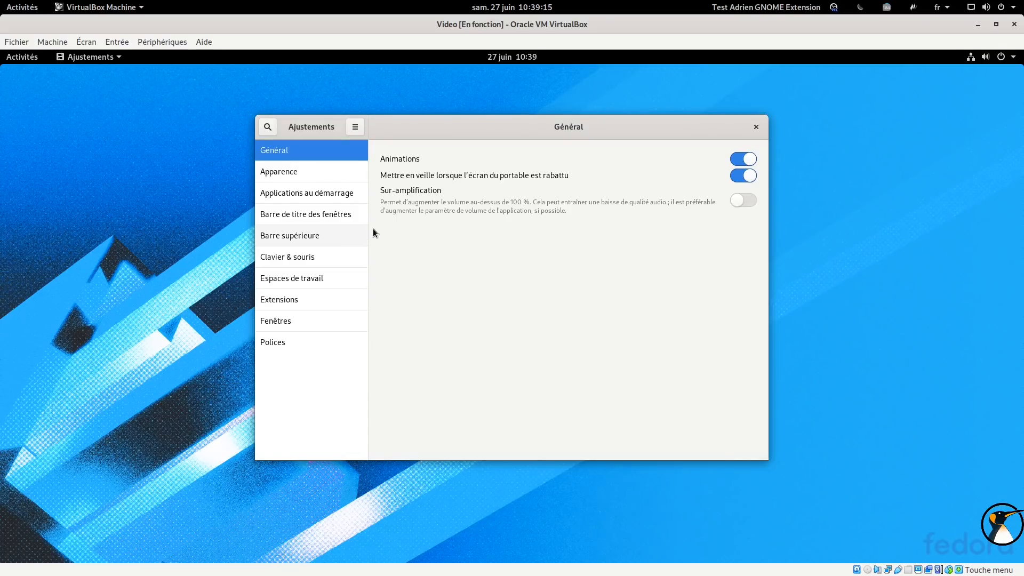
pyautogui.moveTo(474, 129); pyautogui.dragTo(530, 142)
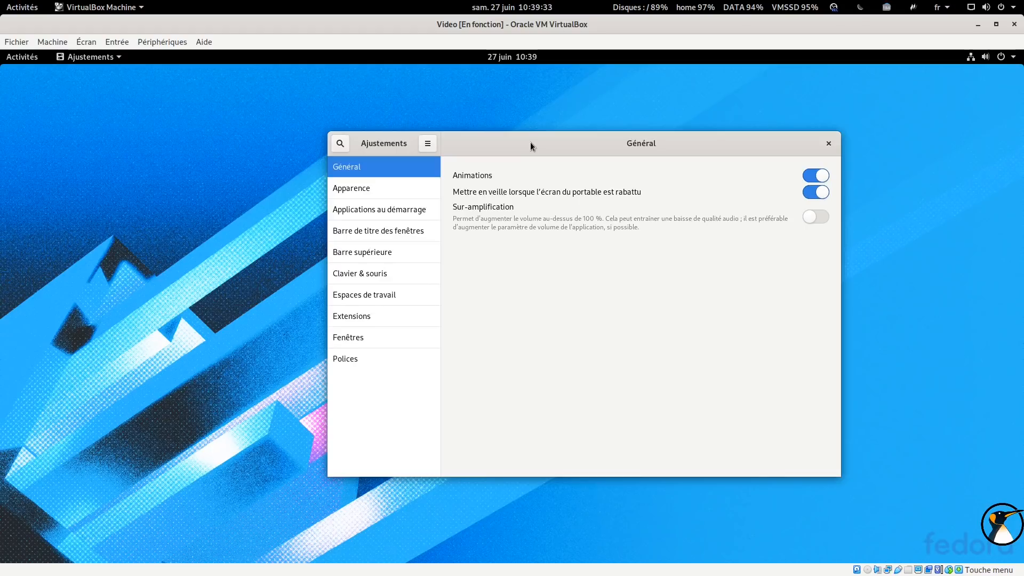
# Switch to the Vivaldi browser window showing extensions.gnome.org and maximize it
pyautogui.hotkey('alt', 'Tab')
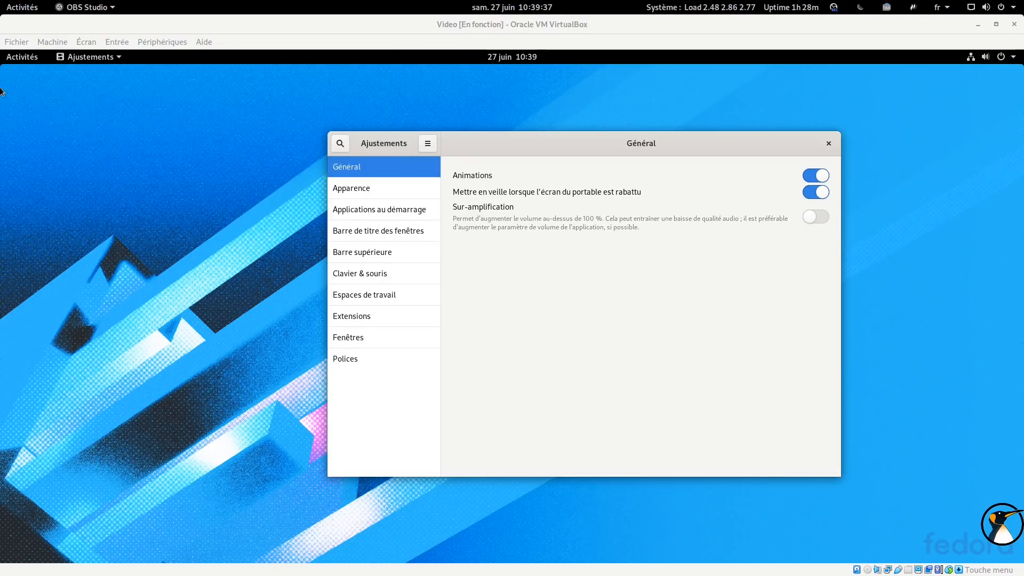
pyautogui.click(27, 63)
pyautogui.click(28, 63)
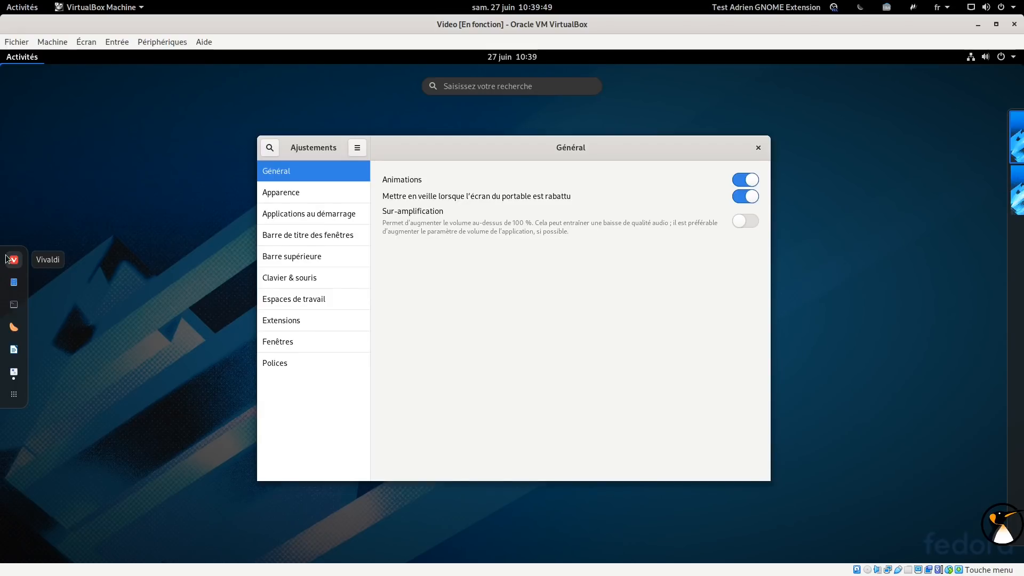
pyautogui.click(13, 259)
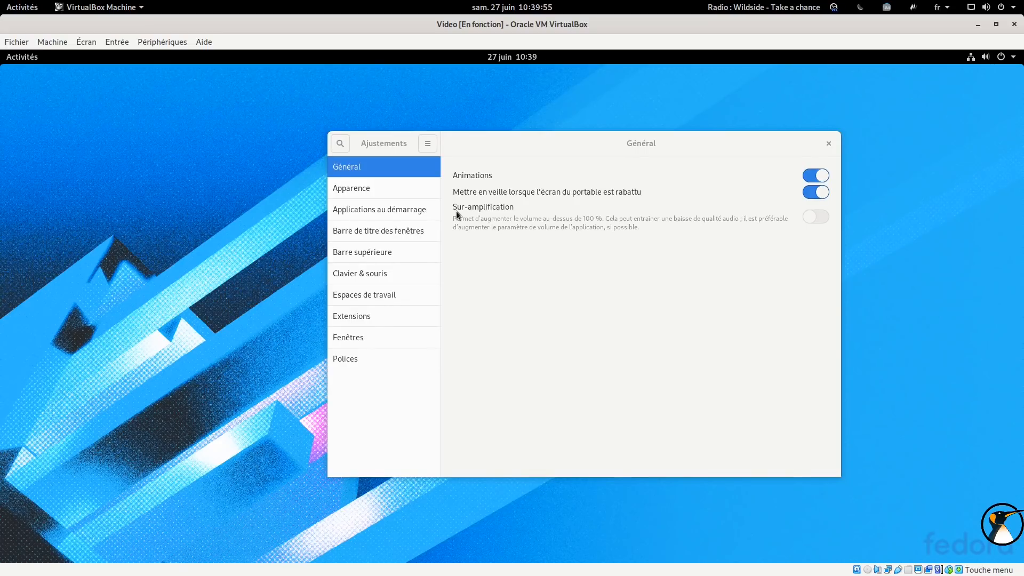
pyautogui.click(15, 57)
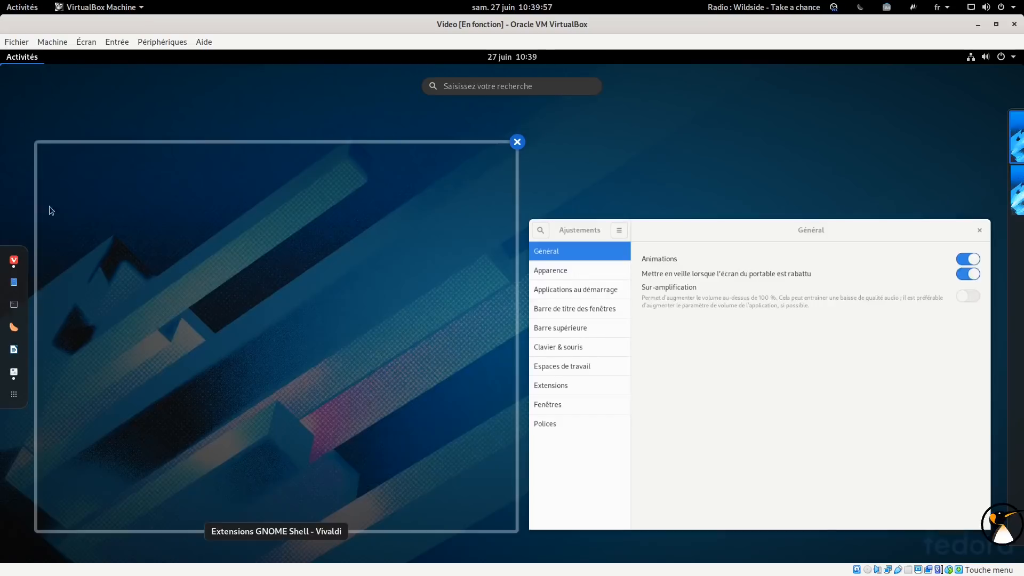
pyautogui.click(21, 267)
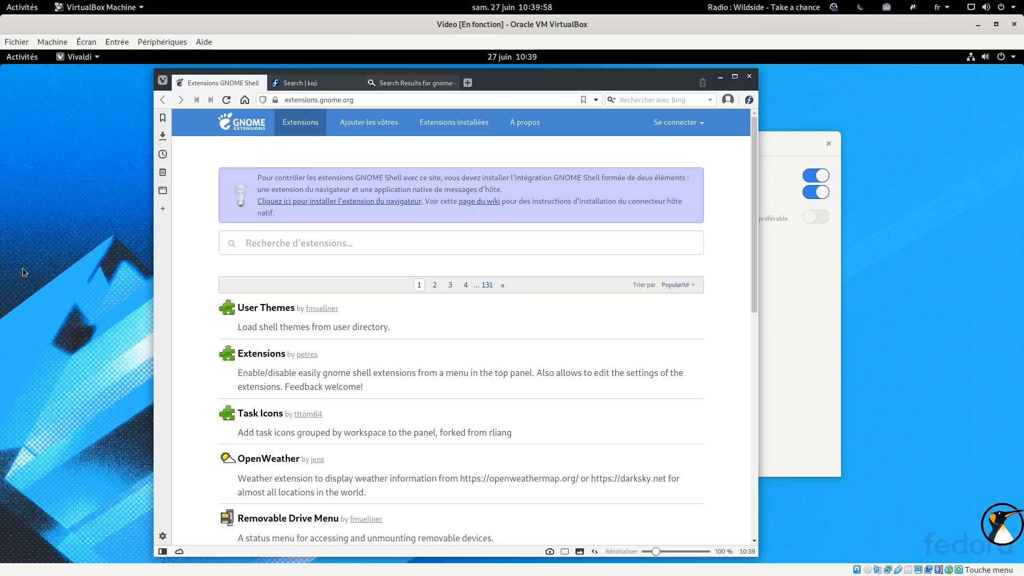
pyautogui.click(736, 78)
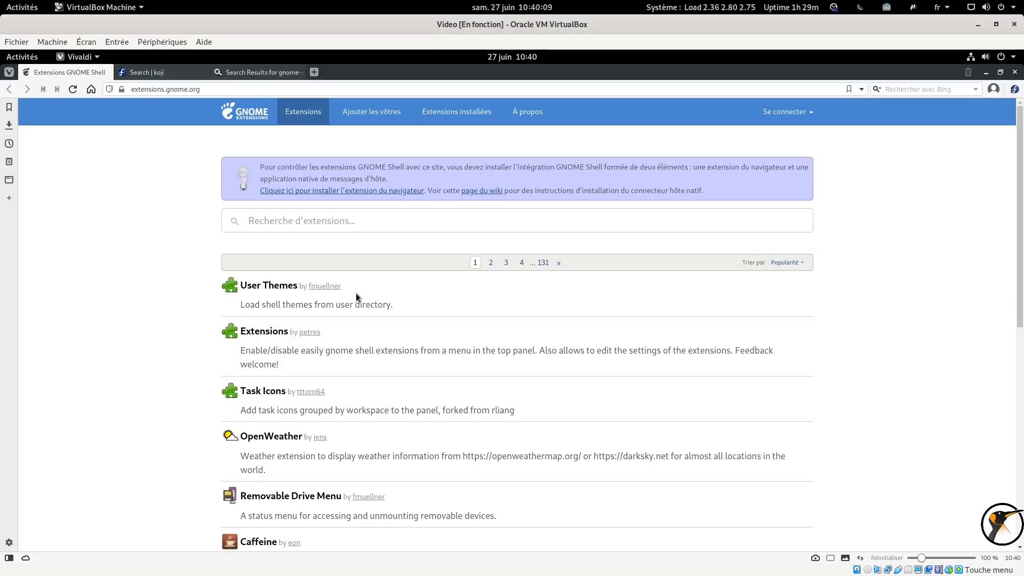
# Open the Pomodoro extension page and view its enlarged screenshot
pyautogui.scroll(-2, 310, 448)
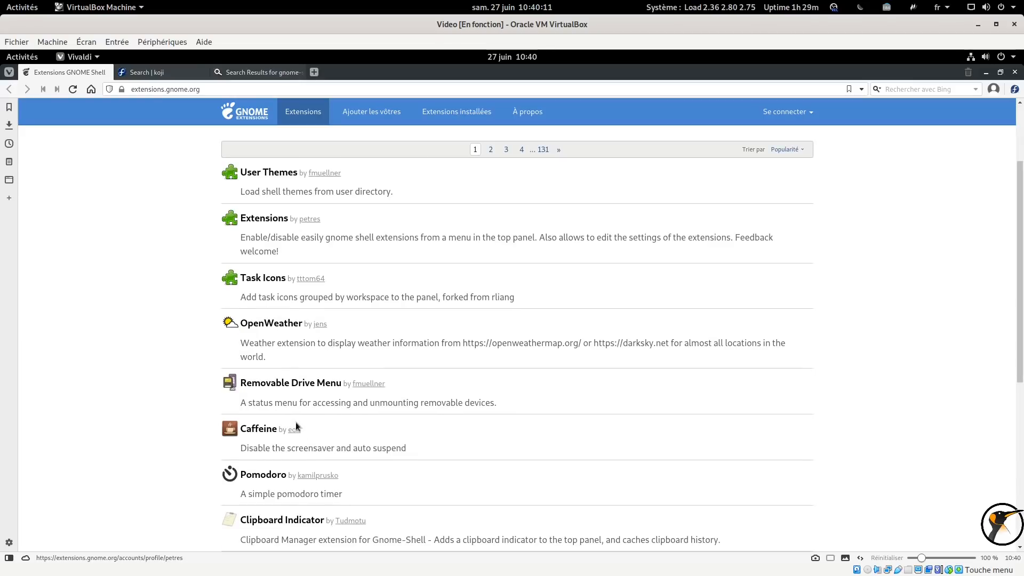
pyautogui.click(256, 476)
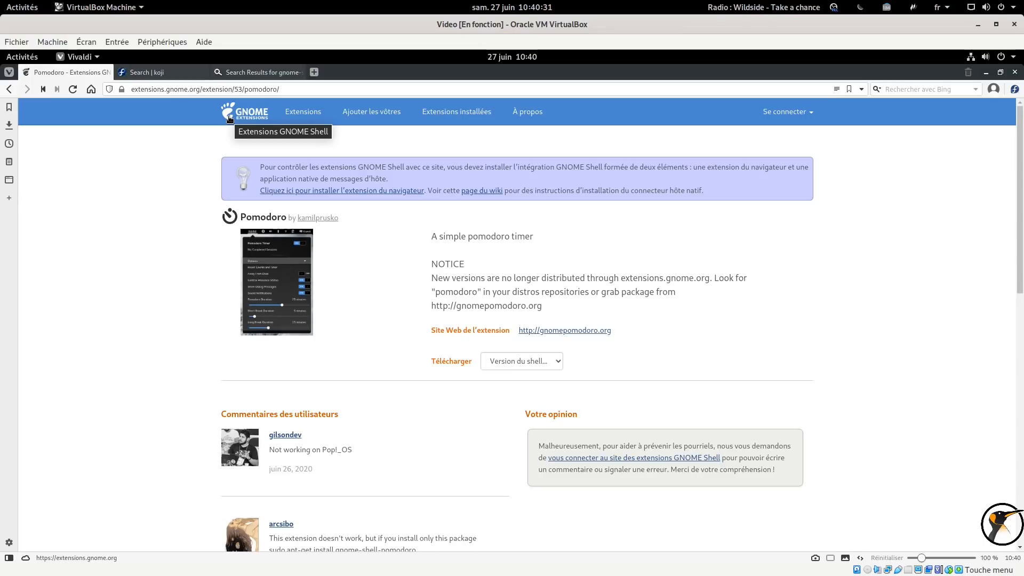
pyautogui.click(280, 272)
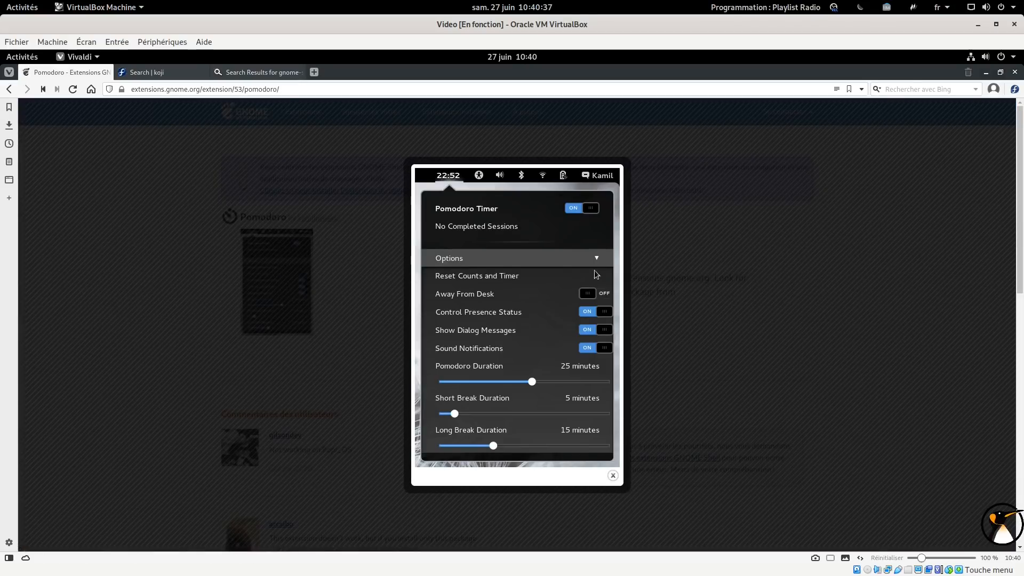
pyautogui.click(693, 294)
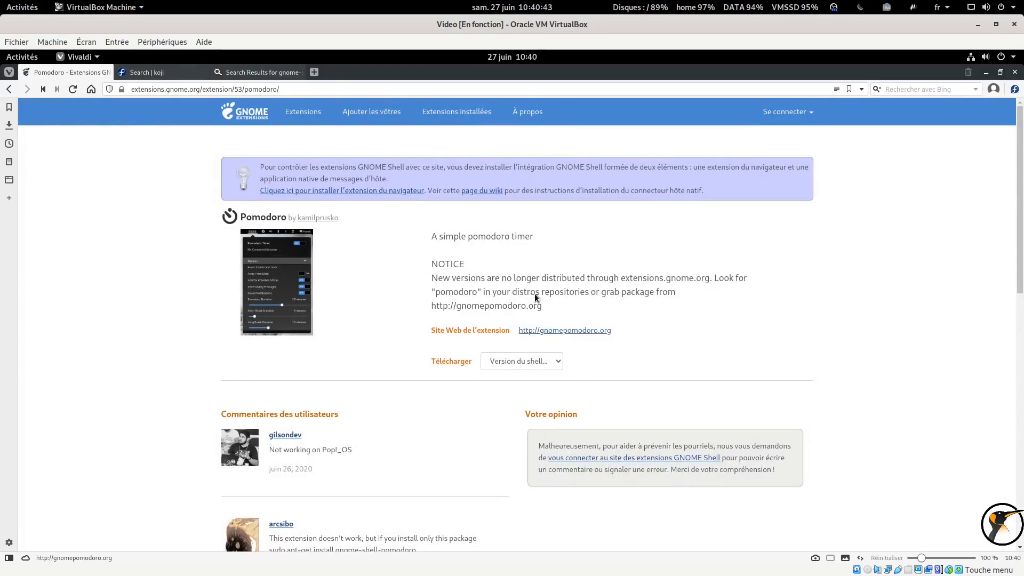
# Examine the shell versions available for Pomodoro, then return to the extensions list
pyautogui.click(528, 353)
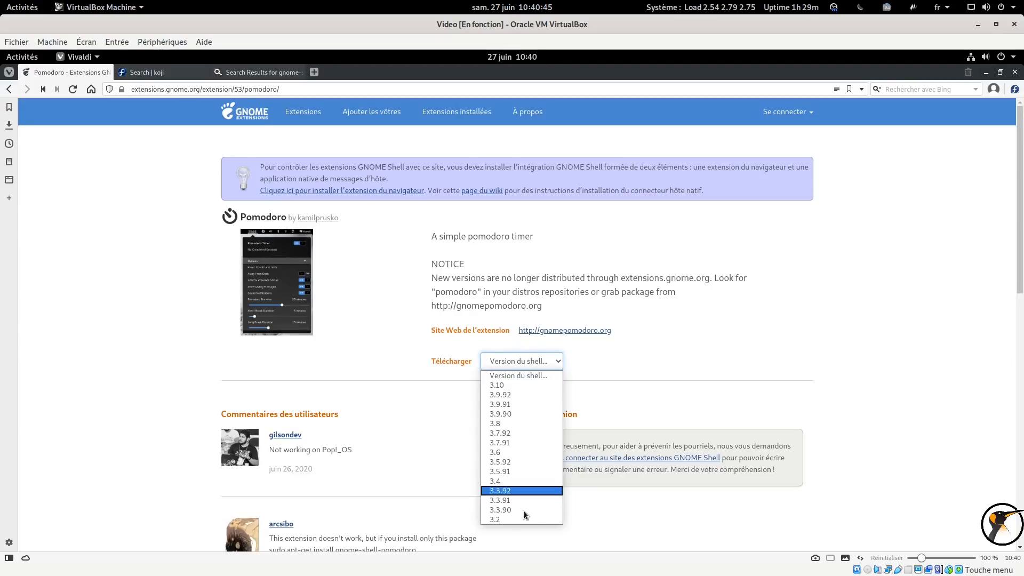
pyautogui.click(583, 365)
pyautogui.click(538, 361)
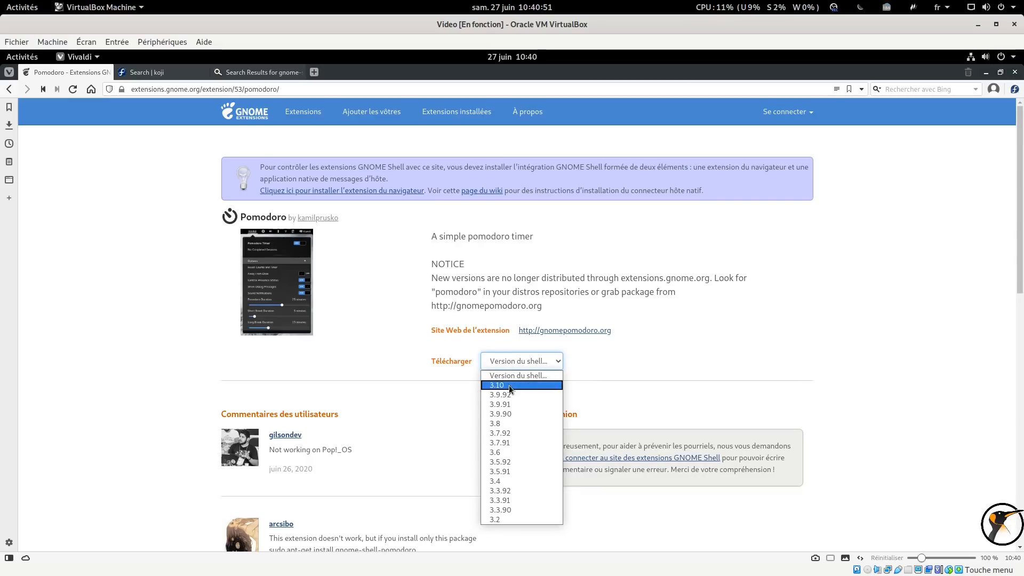
pyautogui.click(714, 266)
pyautogui.hotkey('alt', 'Left')
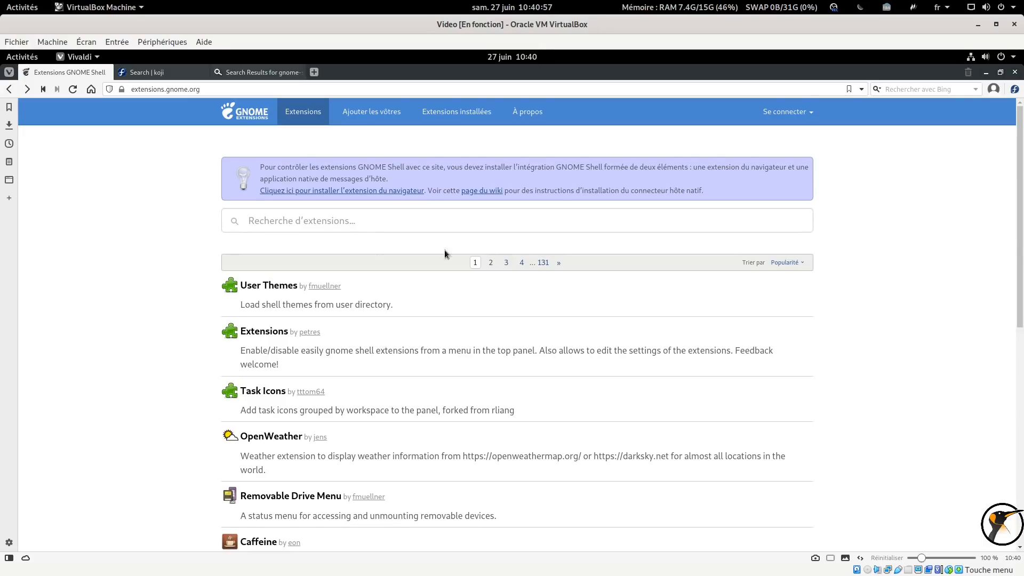
# Scroll the extensions list and open the Removable Drive Menu extension page
pyautogui.scroll(-1, 372, 252)
pyautogui.scroll(-2, 370, 249)
pyautogui.click(272, 385)
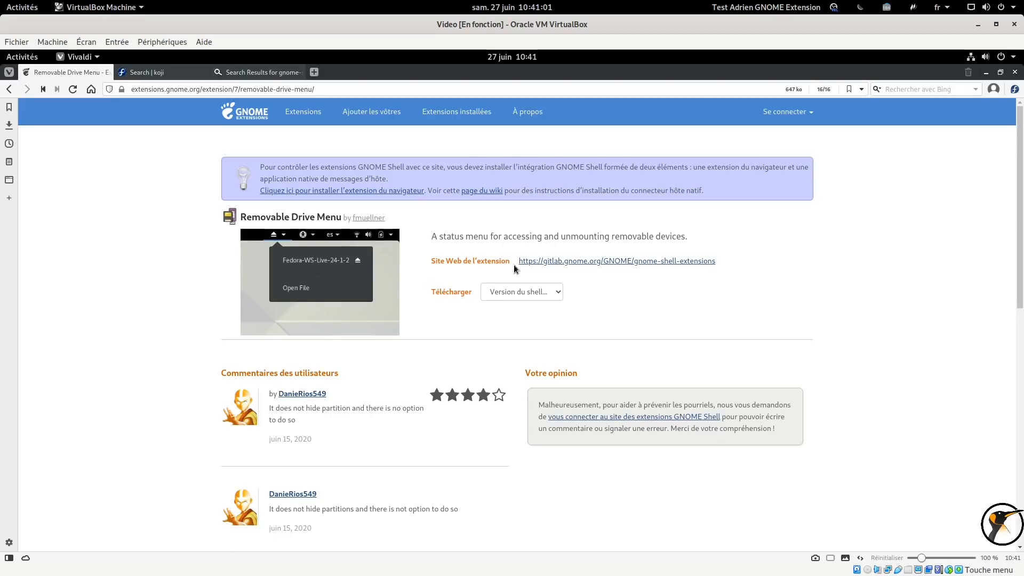
# Select shell version 3.36 and extension version 43 to download Removable Drive Menu, cancel the download, and return to the extensions list
pyautogui.click(523, 295)
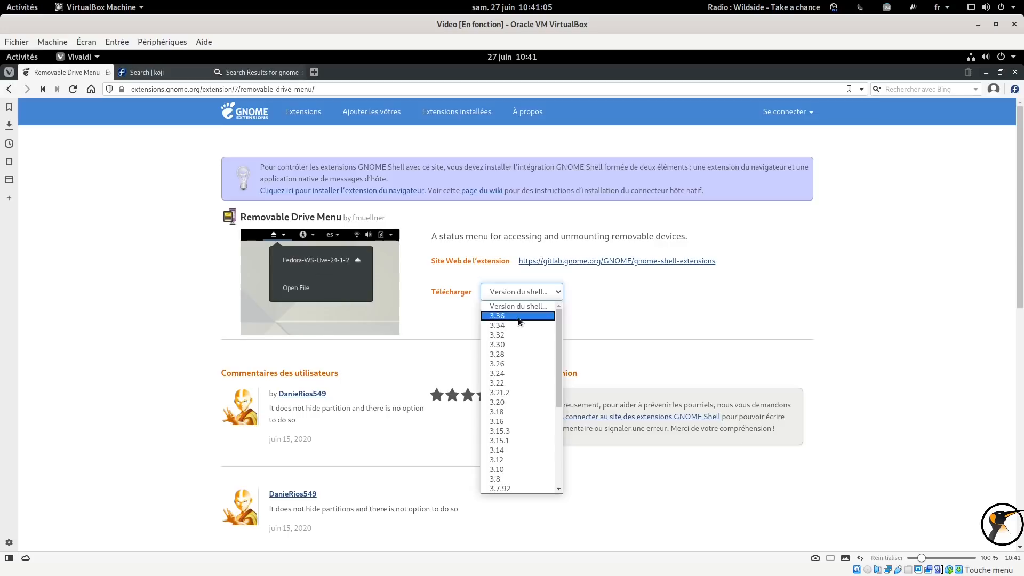
pyautogui.click(518, 319)
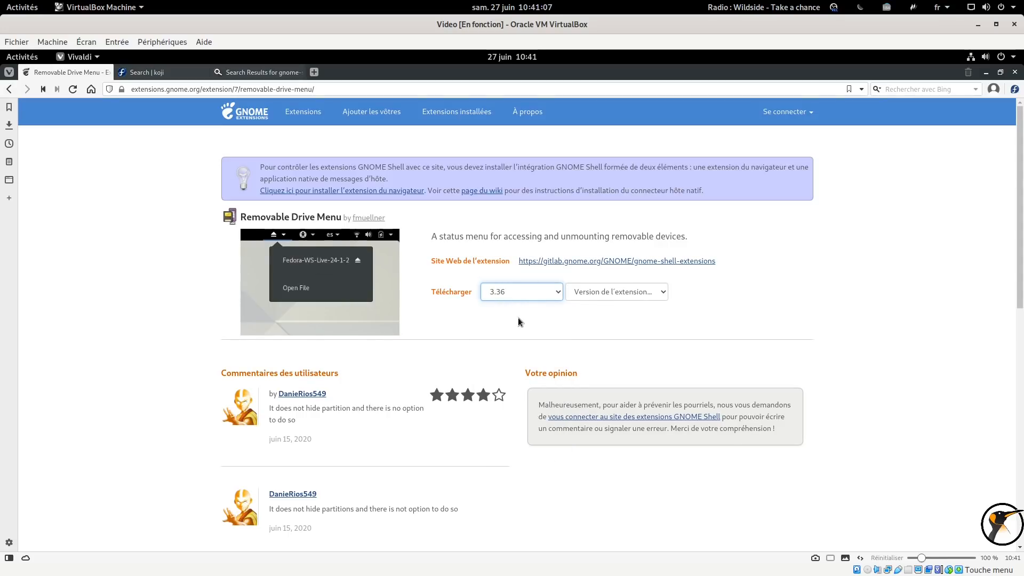
pyautogui.click(582, 295)
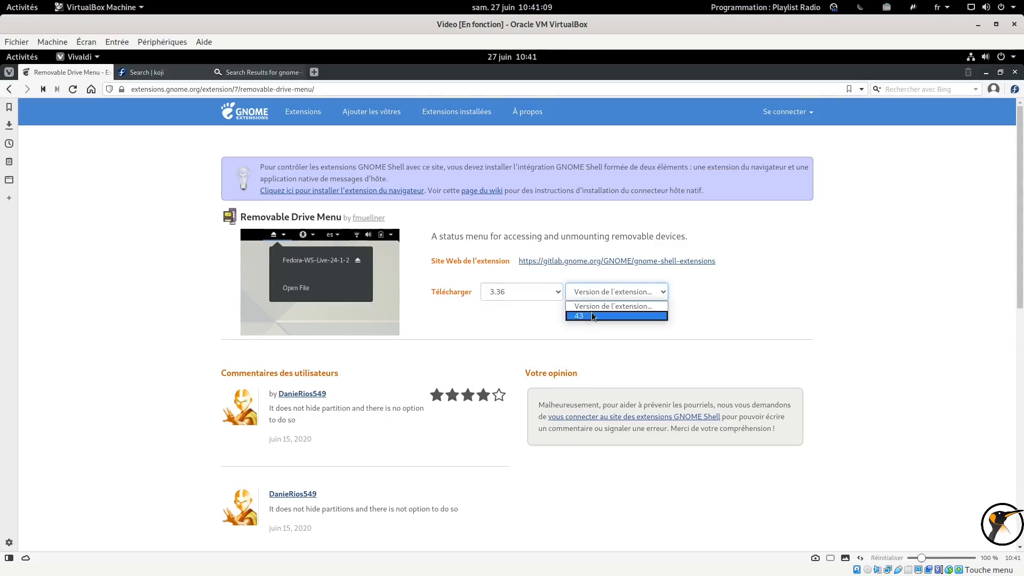
pyautogui.click(592, 313)
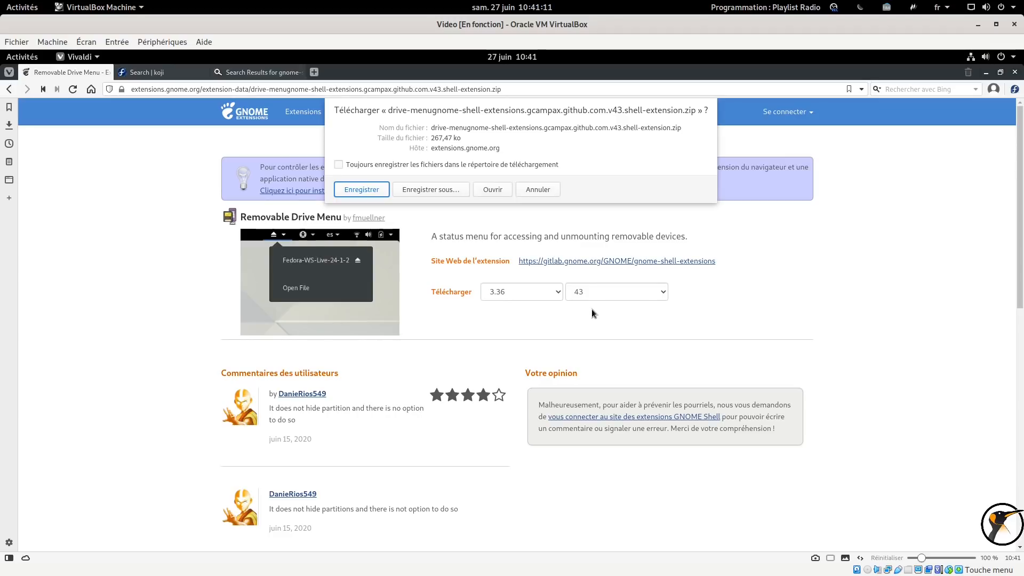
pyautogui.click(542, 187)
pyautogui.click(230, 115)
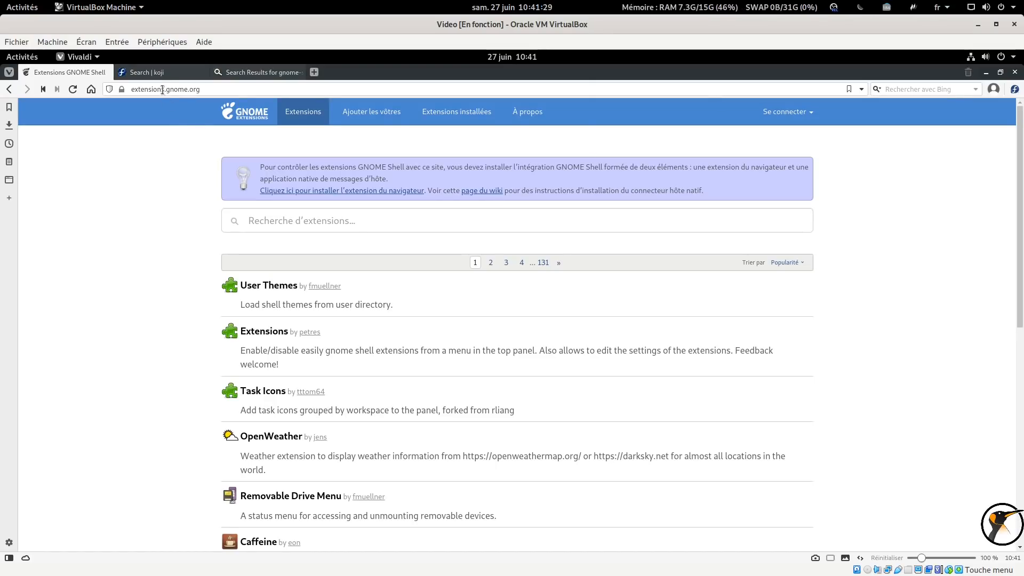
# Switch to the Koji tab, browse the gnome-shell-extension packages, and open the emoji-selector package info before going back
pyautogui.click(161, 72)
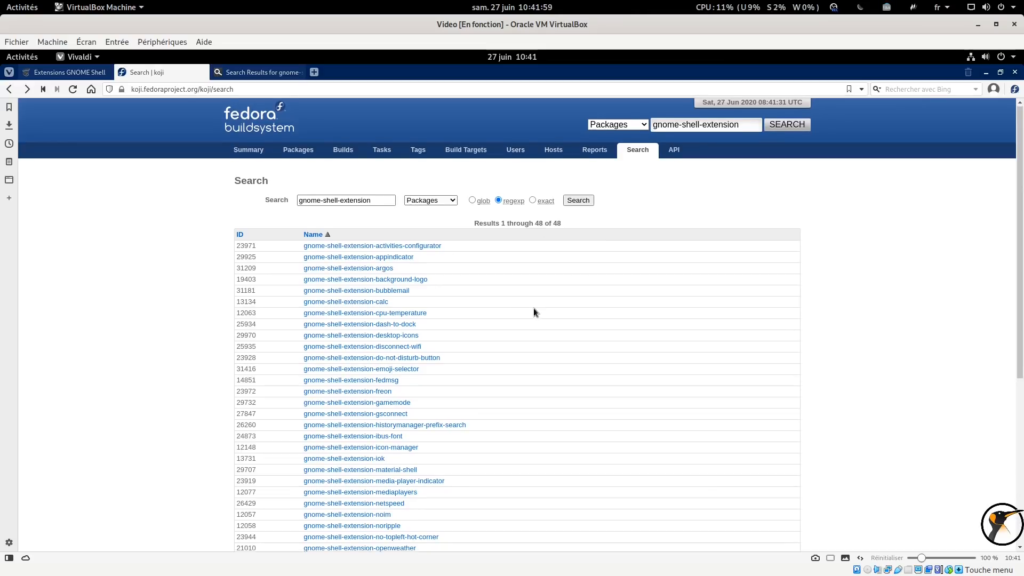
pyautogui.scroll(-5, 533, 308)
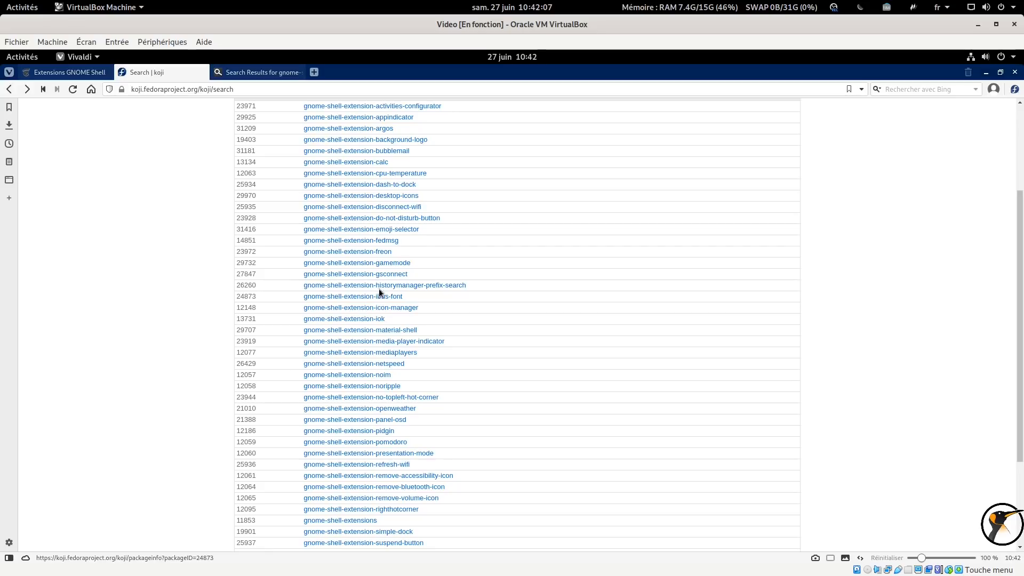
pyautogui.click(385, 230)
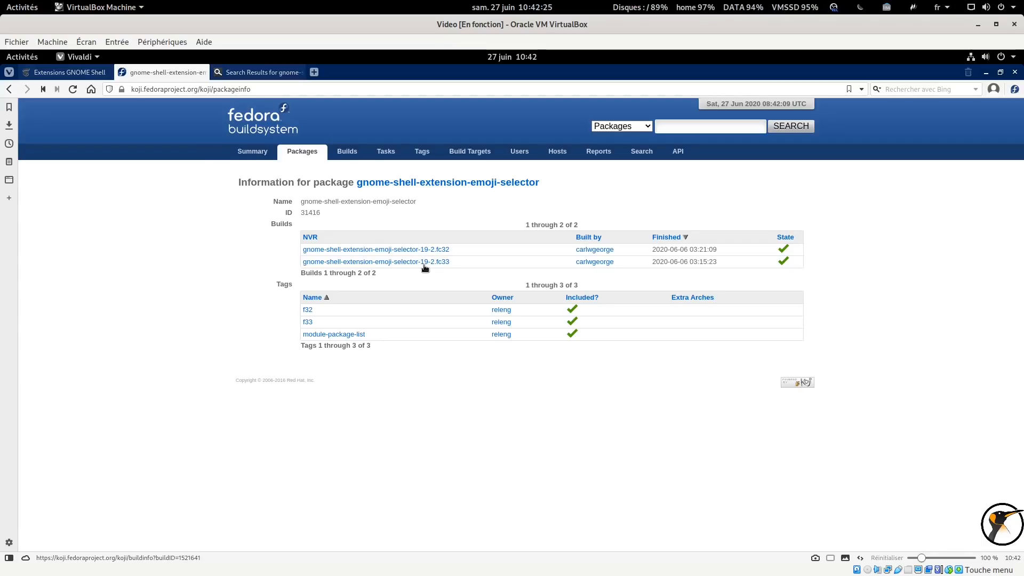
pyautogui.hotkey('alt', 'Left')
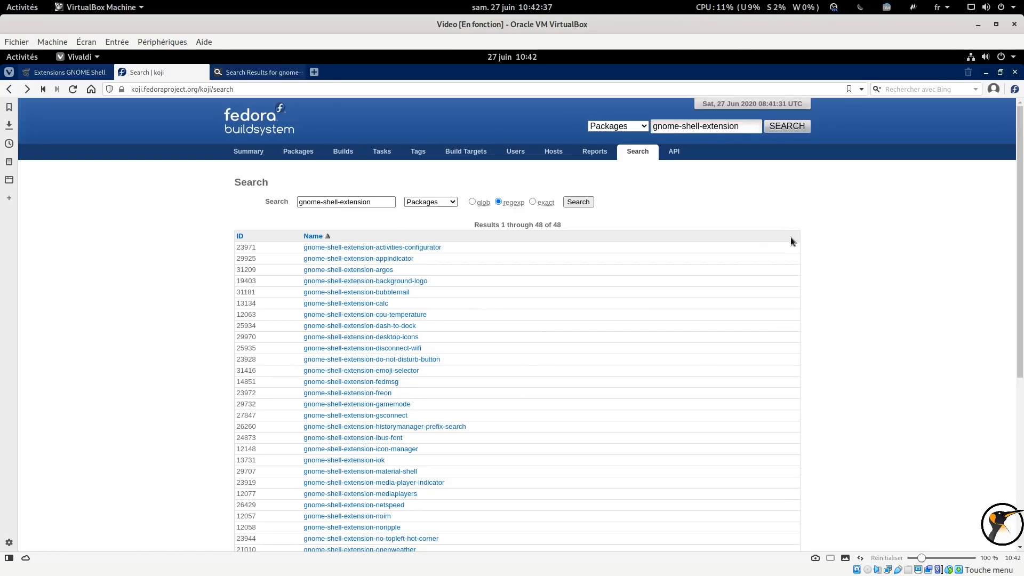
# Switch to the pkgs.org tab and browse the gnome-shell-extension search results, expanding the CentOS 8 packages
pyautogui.click(239, 74)
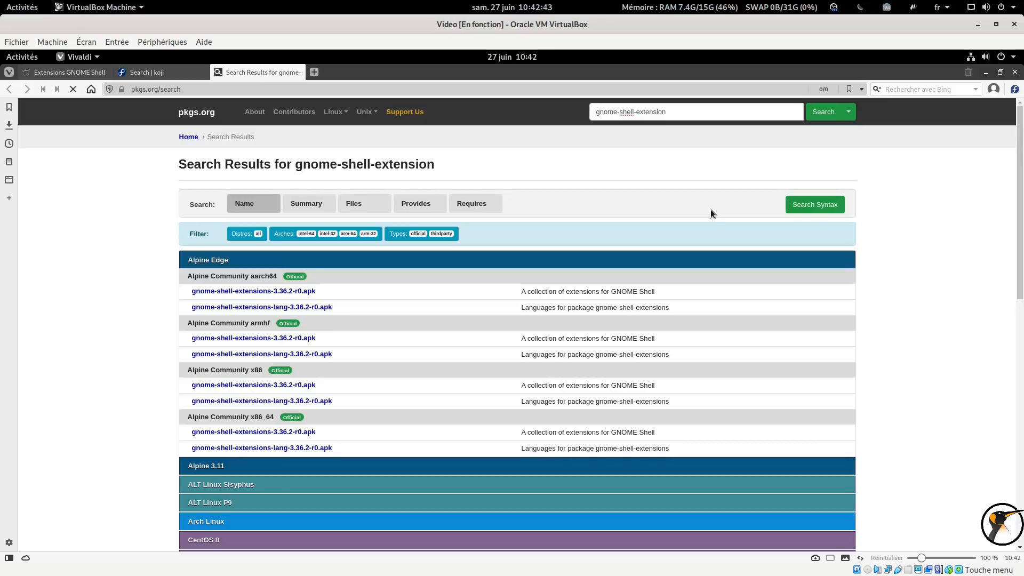
pyautogui.scroll(-2, 370, 273)
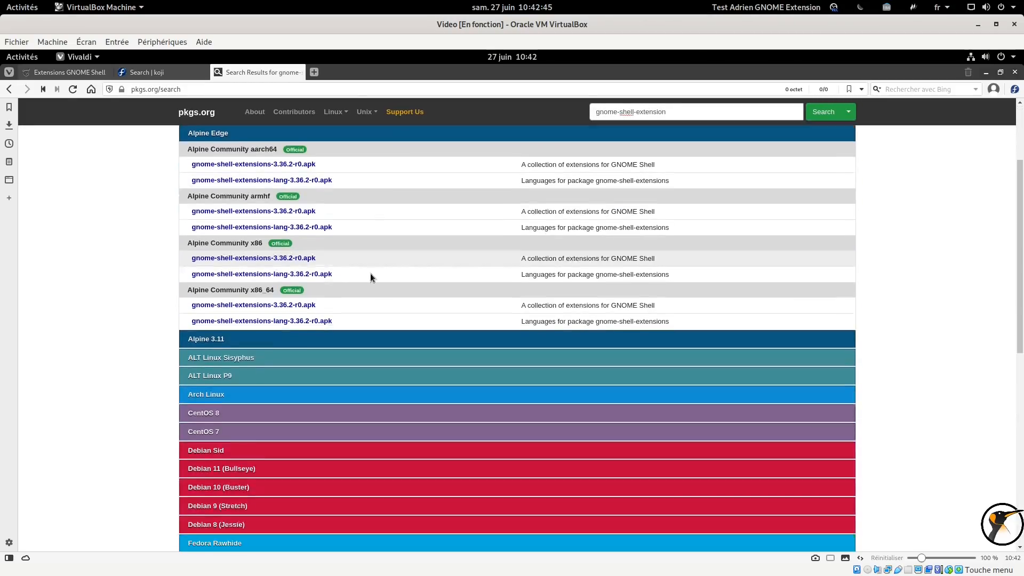
pyautogui.scroll(-2, 357, 283)
pyautogui.click(229, 288)
pyautogui.scroll(-3, 256, 256)
pyautogui.scroll(-2, 291, 223)
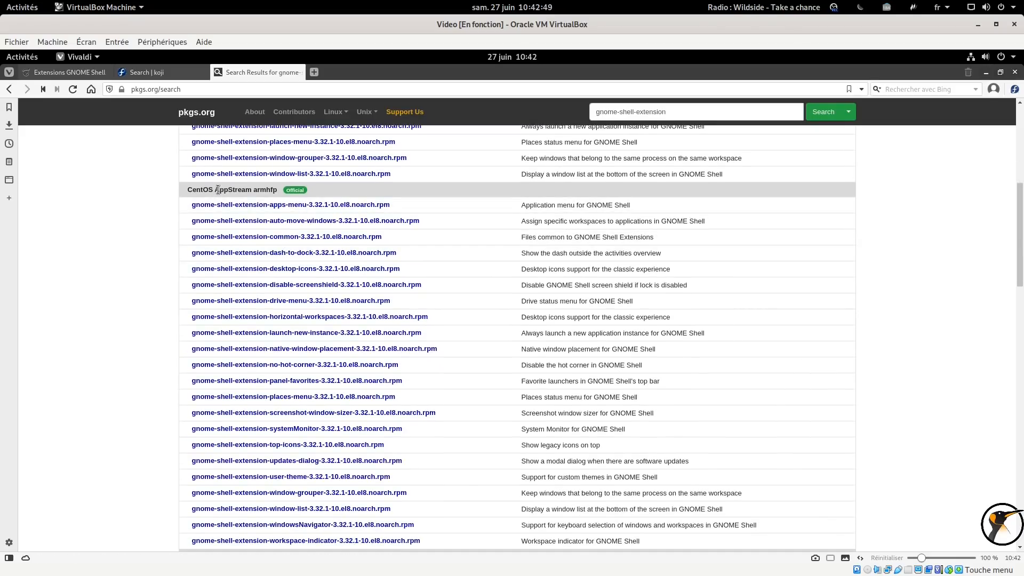
pyautogui.scroll(-1, 218, 190)
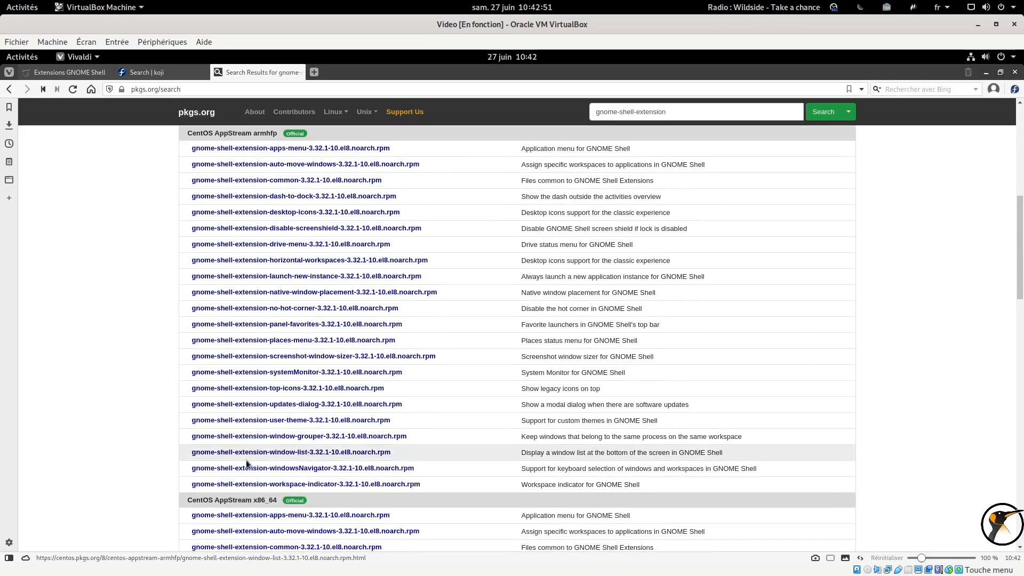
pyautogui.scroll(-8, 361, 363)
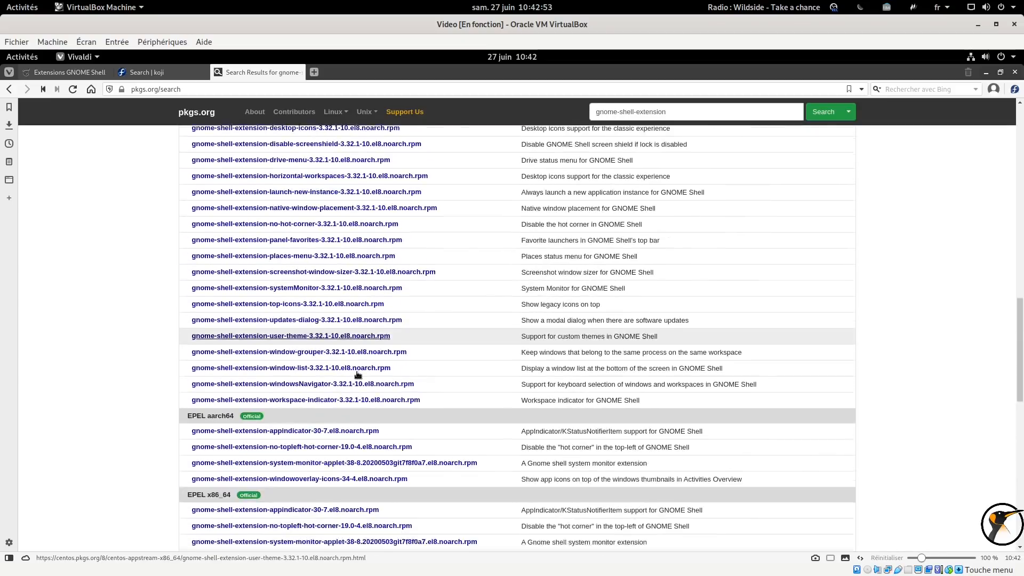
pyautogui.scroll(-10, 357, 375)
# Browse the Debian results and expand the Ubuntu 20.04 LTS gnome-shell-extension package list
pyautogui.scroll(4, 344, 190)
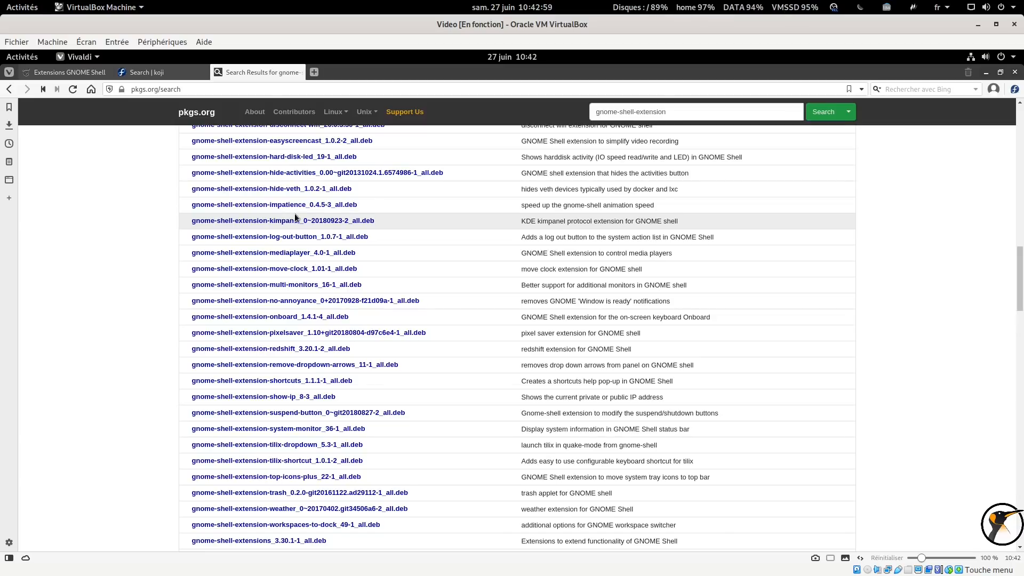
pyautogui.scroll(-6, 320, 207)
pyautogui.scroll(-20, 319, 207)
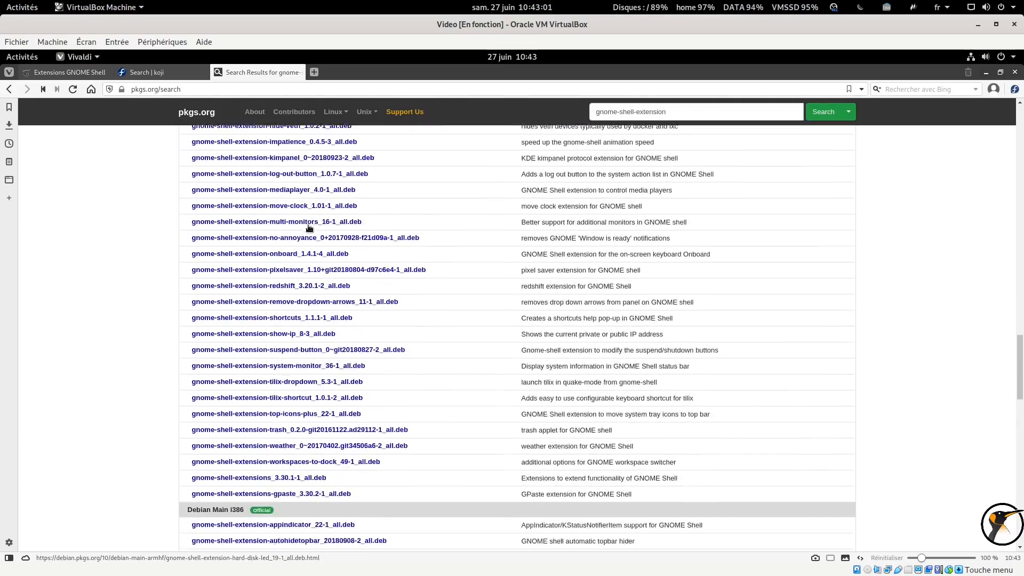
pyautogui.scroll(-2, 283, 300)
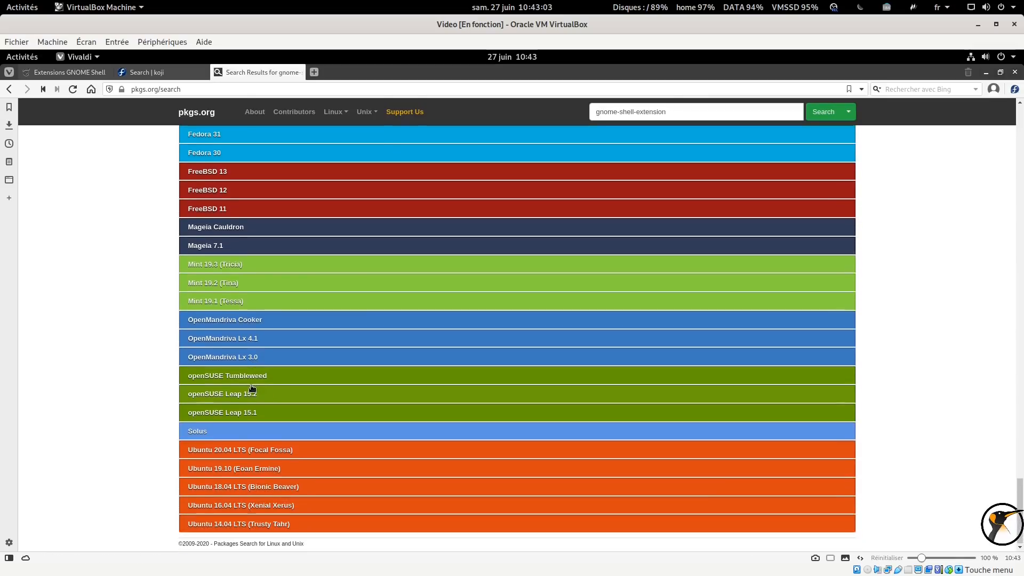
pyautogui.click(256, 450)
pyautogui.scroll(-12, 368, 343)
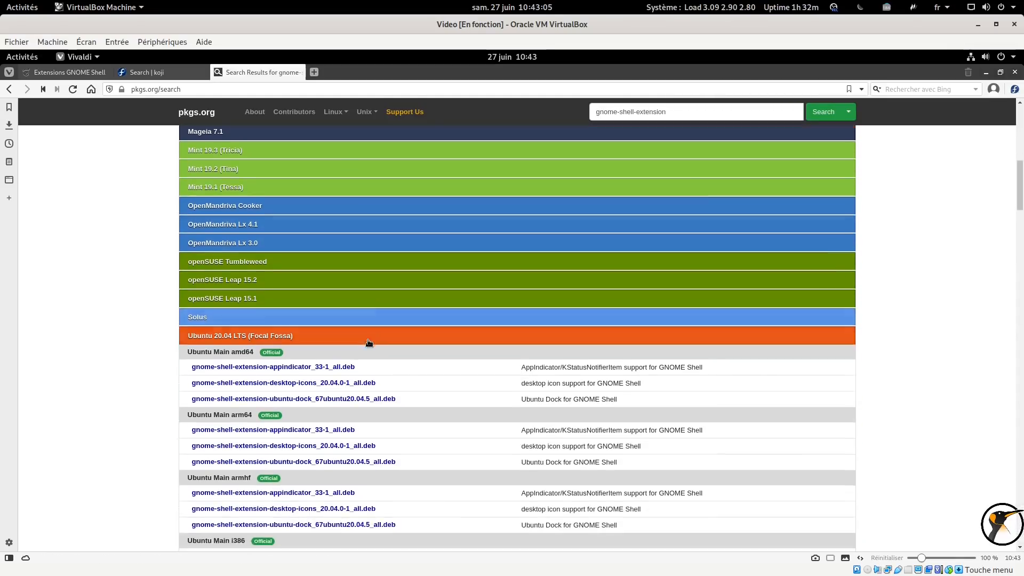
pyautogui.scroll(-8, 367, 340)
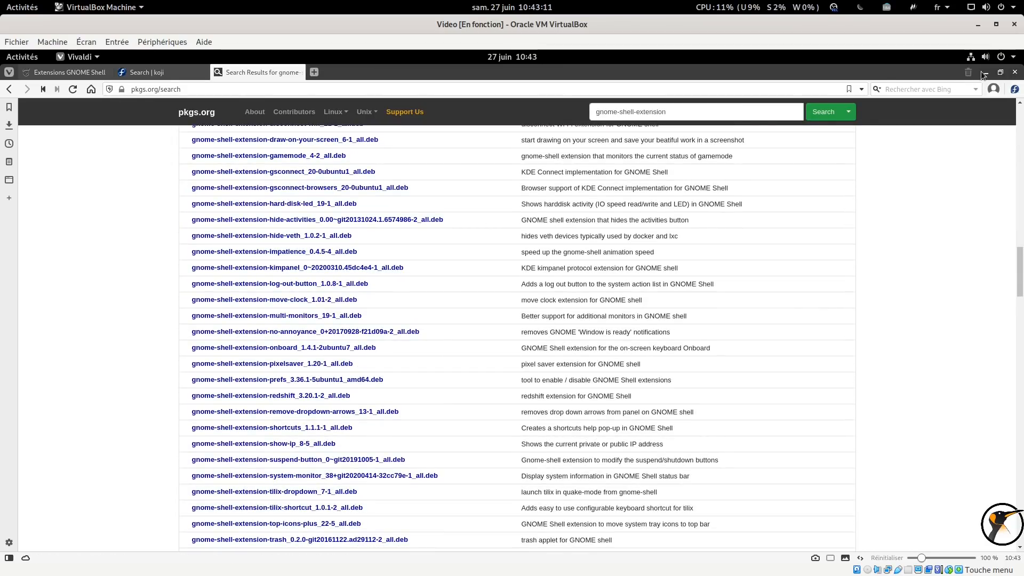
# Minimize the browser and open the Extensions section of the Tweaks app
pyautogui.click(1014, 73)
pyautogui.click(648, 334)
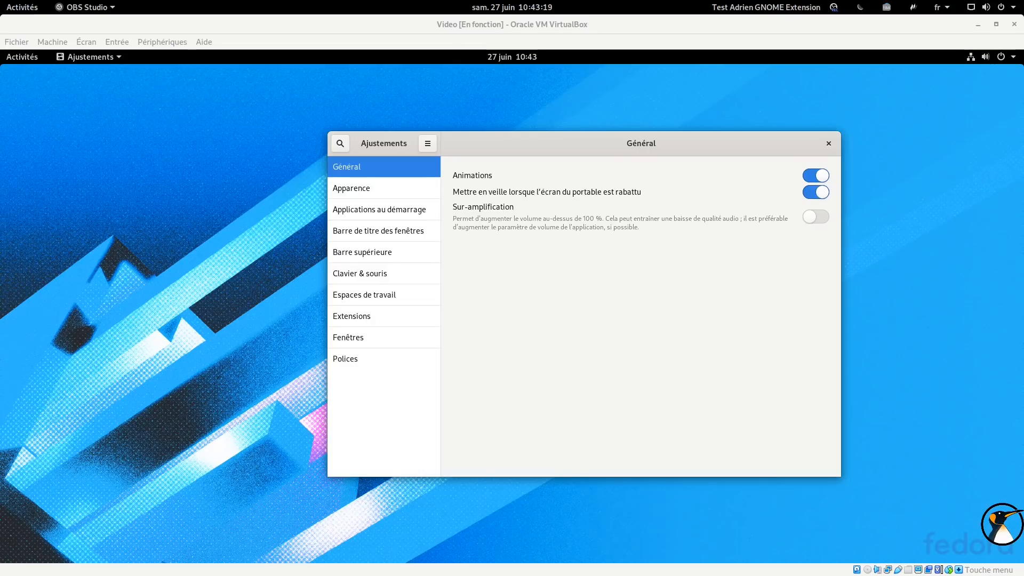
pyautogui.click(347, 318)
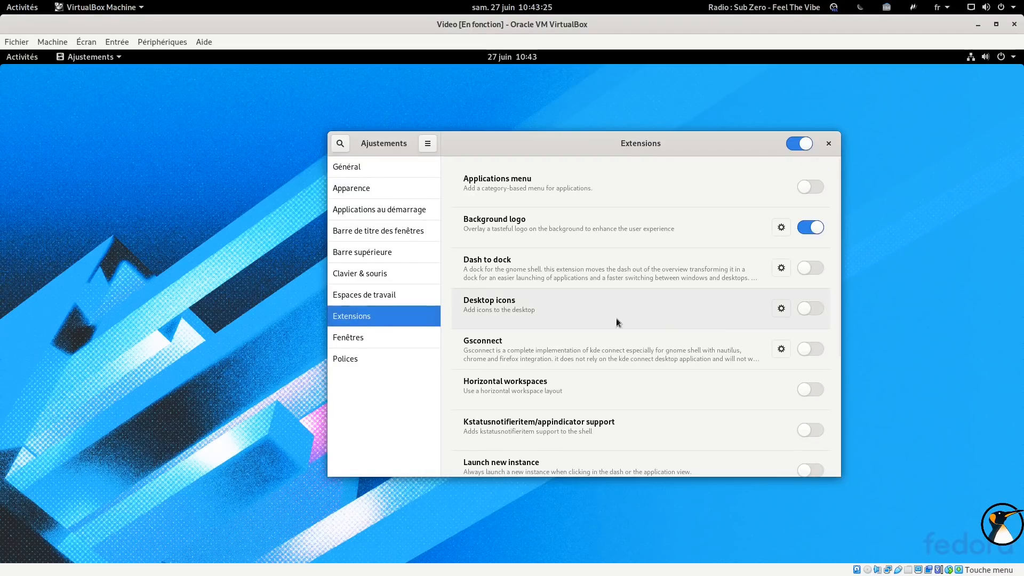
# Move the Tweaks window higher and switch the Dash to dock extension on and back off
pyautogui.click(811, 271)
pyautogui.moveTo(533, 155); pyautogui.dragTo(558, 121)
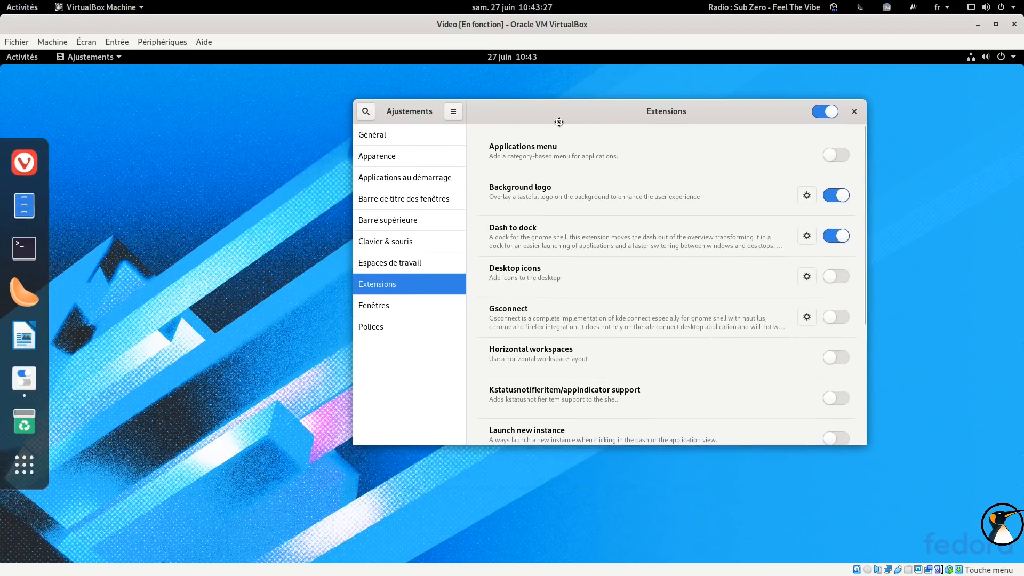
pyautogui.click(844, 238)
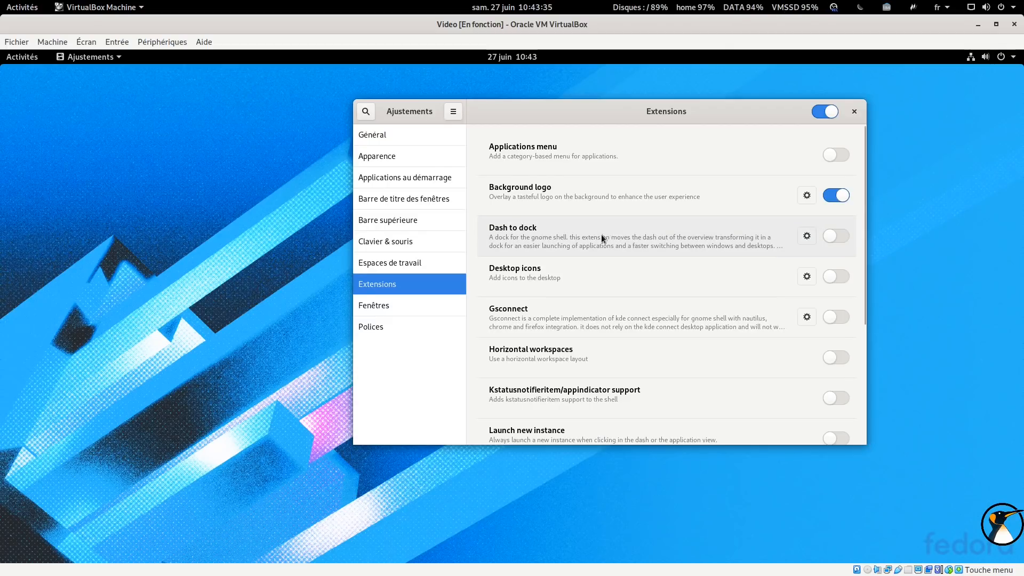
# Enable the Dash to dock extension, comparing the Activities overview before and after
pyautogui.click(19, 63)
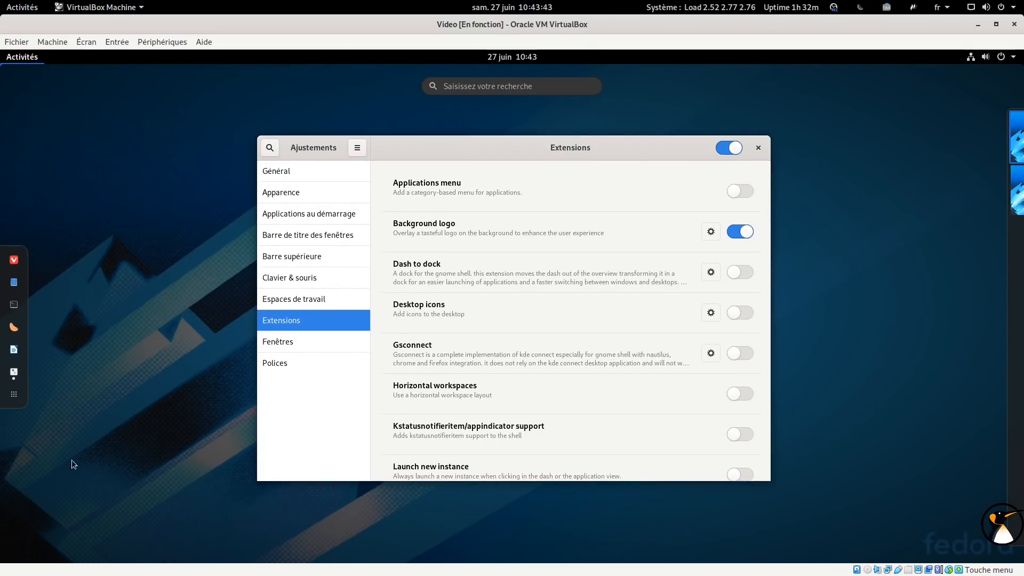
pyautogui.click(30, 63)
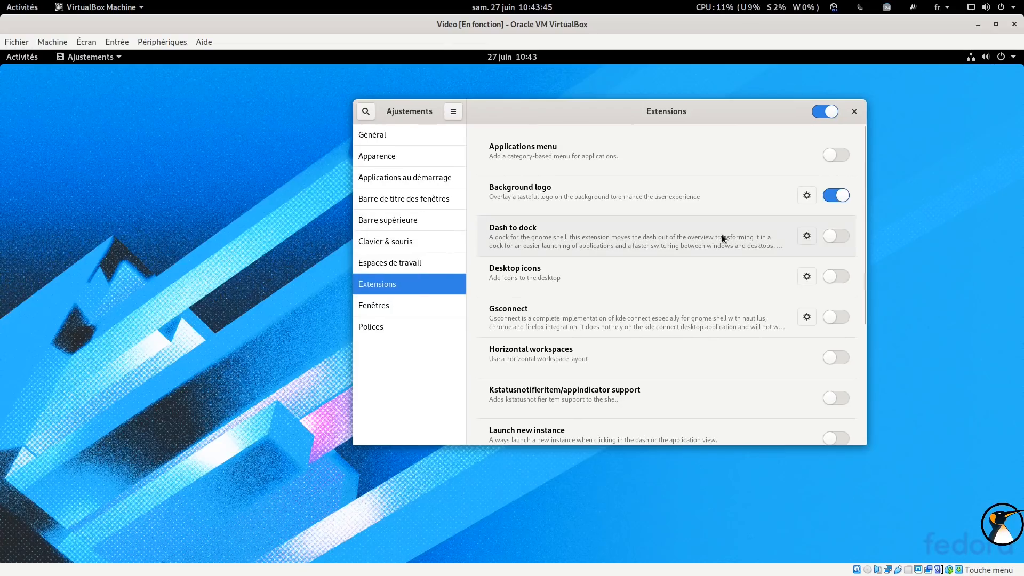
pyautogui.click(828, 237)
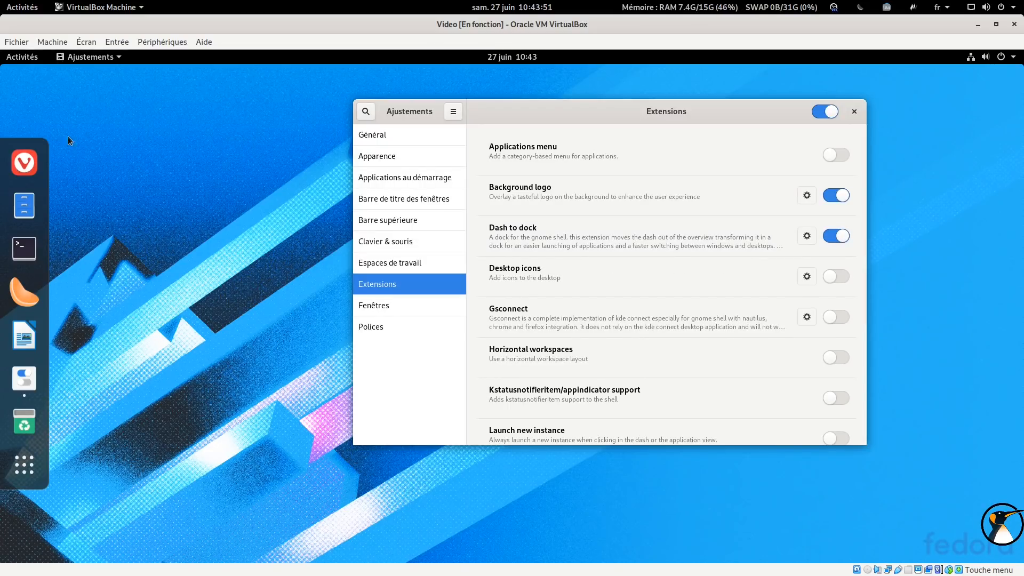
pyautogui.click(36, 57)
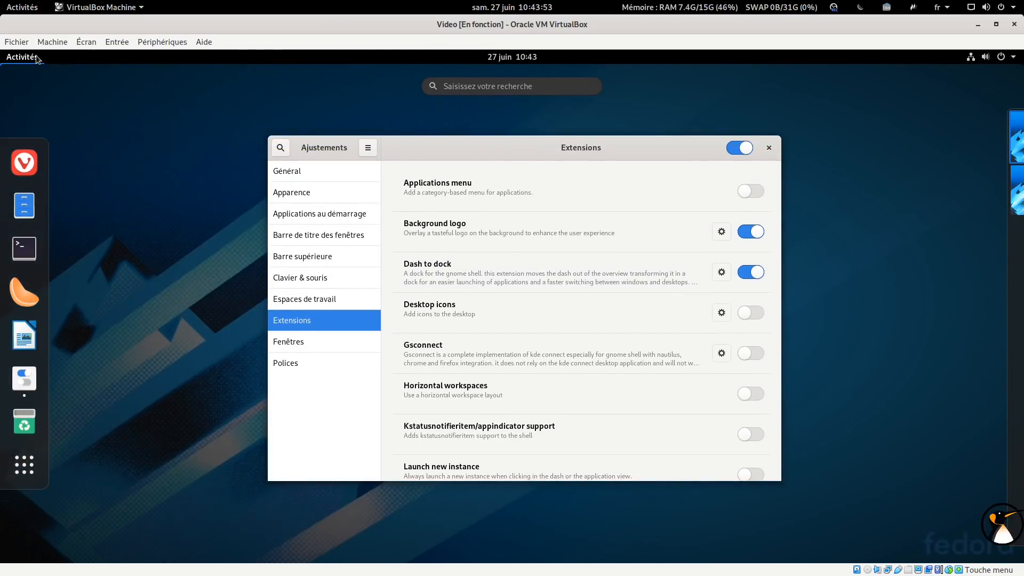
pyautogui.click(36, 56)
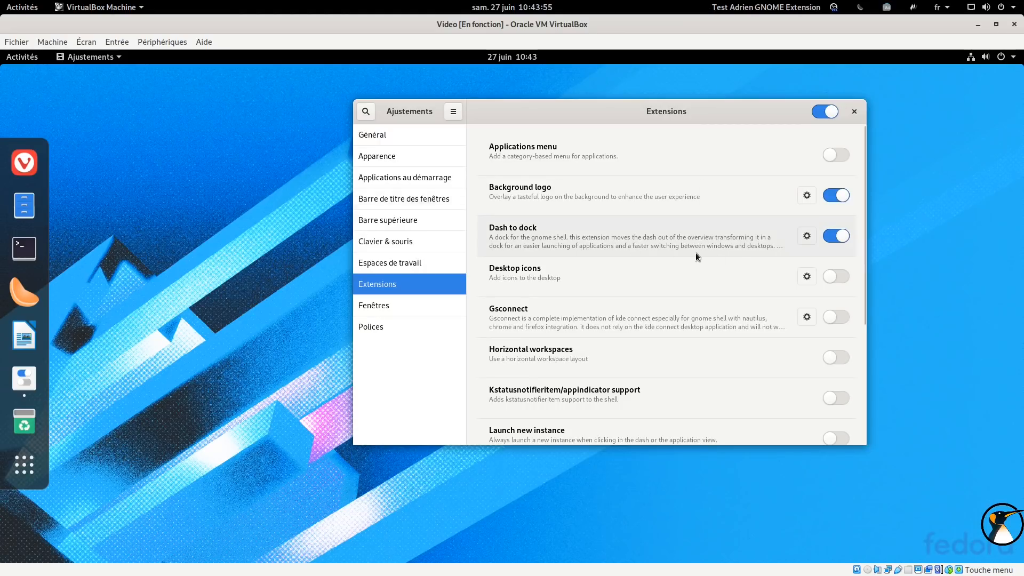
# Open the Dash to dock settings dialog and reposition it beside the Tweaks window
pyautogui.click(806, 237)
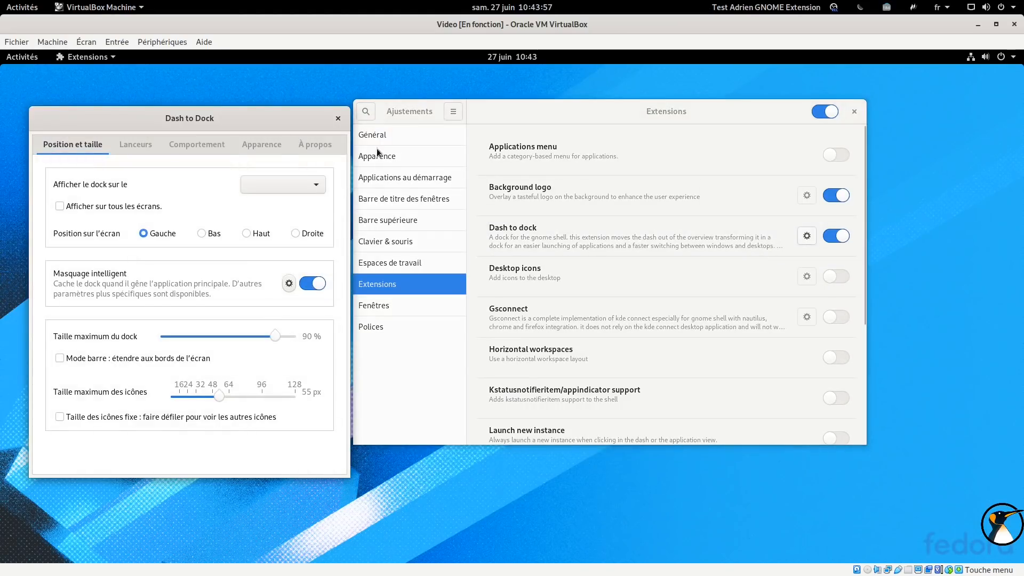
pyautogui.moveTo(244, 126); pyautogui.dragTo(458, 129)
pyautogui.click(496, 277)
pyautogui.doubleClick(726, 120)
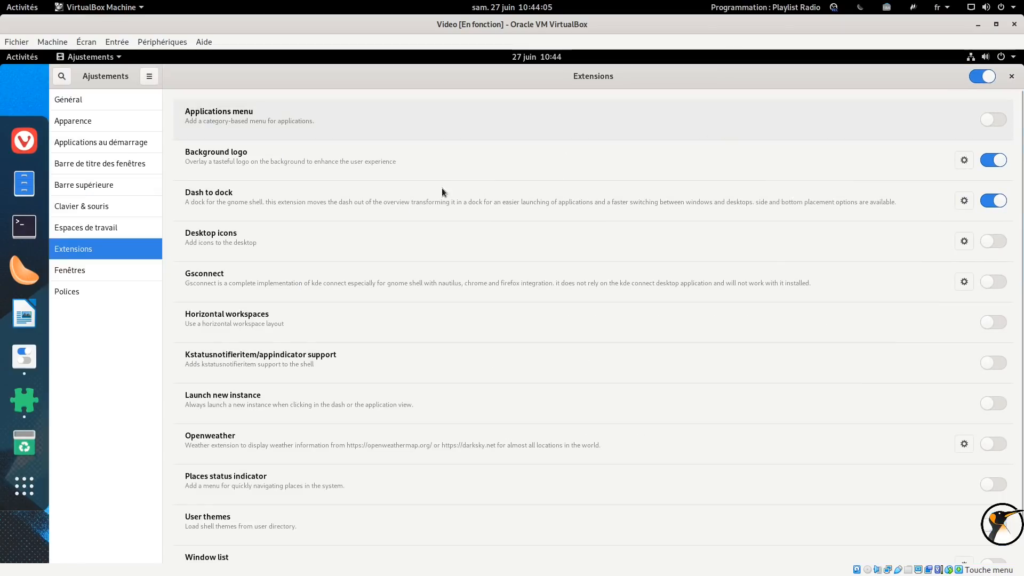
pyautogui.doubleClick(482, 85)
pyautogui.moveTo(327, 145); pyautogui.dragTo(267, 111)
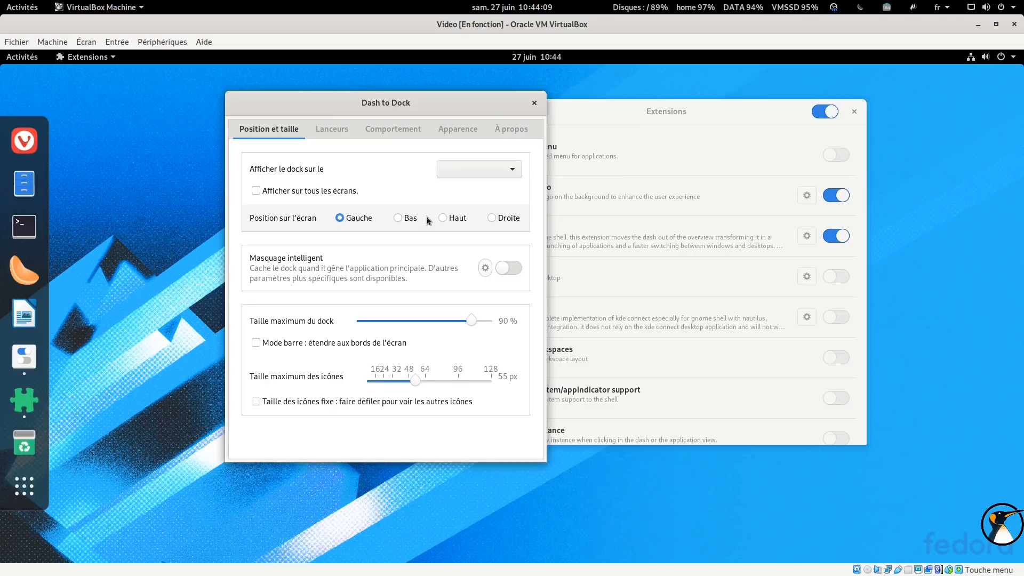
# Set the dock's screen position to Bas and switch on Masquage intelligent
pyautogui.click(501, 222)
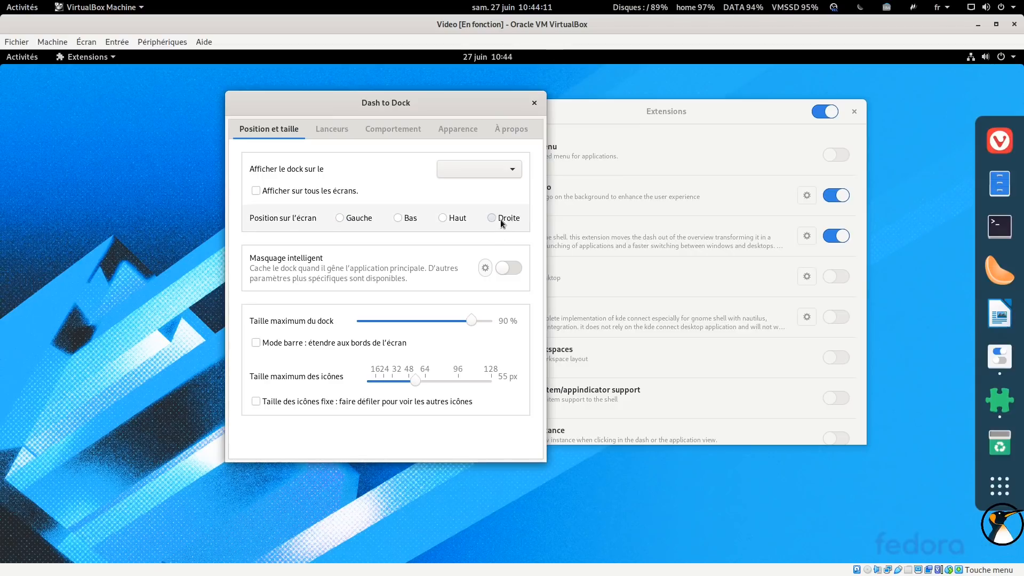
pyautogui.click(399, 219)
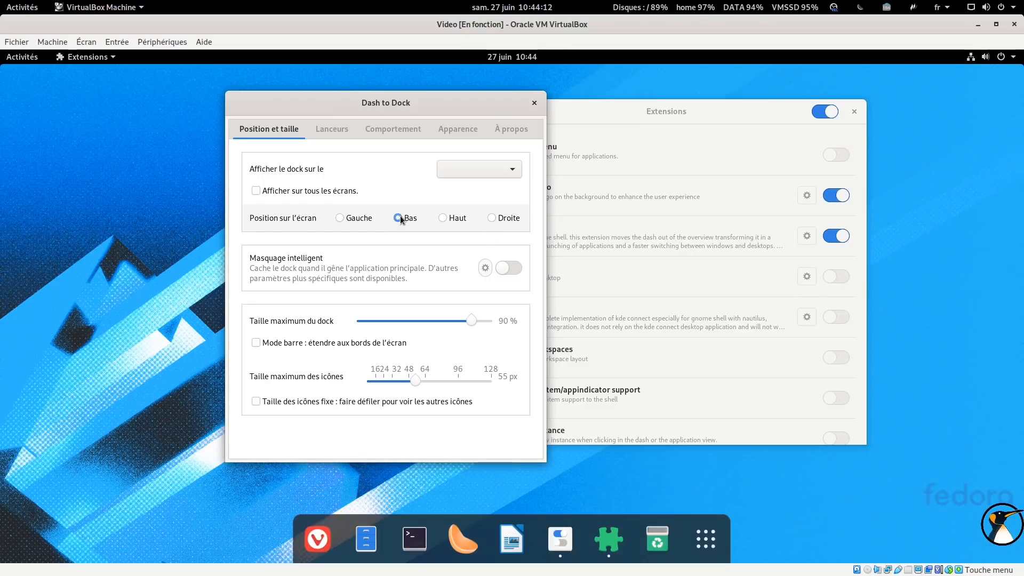
pyautogui.click(515, 272)
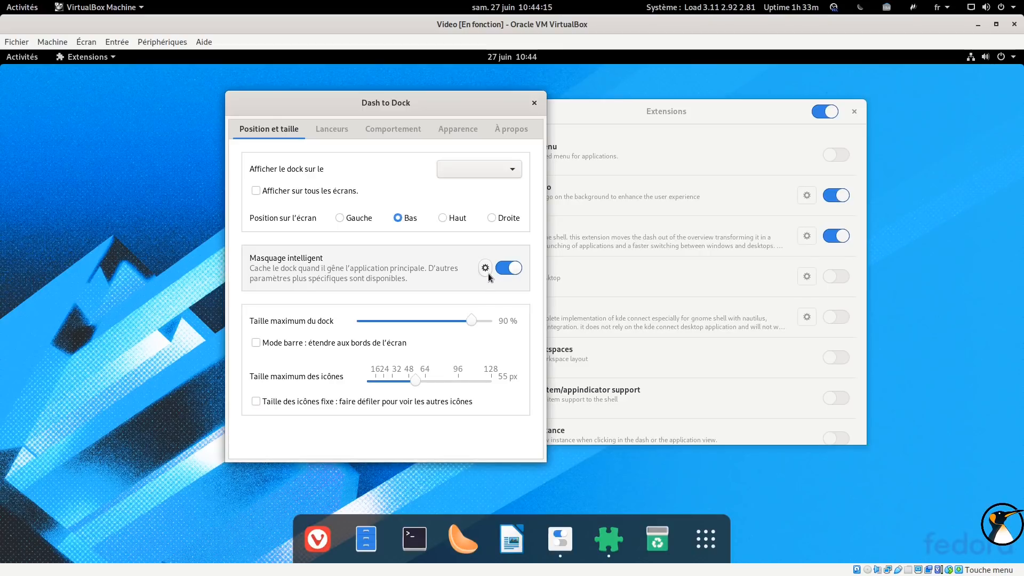
# Open the Masquage intelligent settings, set animation duration and hiding delay to 1,000 s, and close the dialog
pyautogui.click(486, 269)
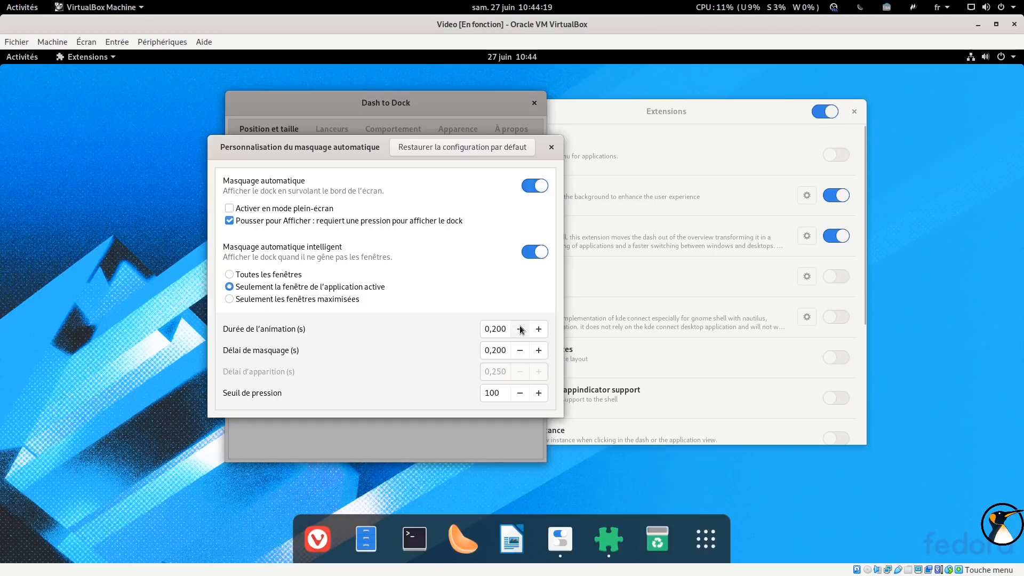
pyautogui.click(536, 324)
pyautogui.click(536, 324)
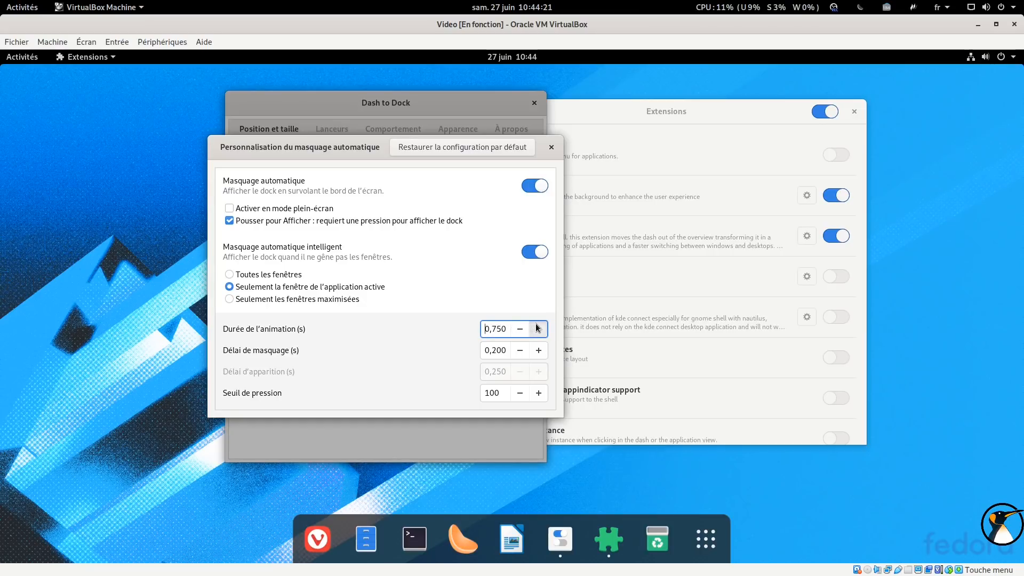
pyautogui.click(542, 353)
pyautogui.click(542, 353)
pyautogui.click(542, 353)
pyautogui.click(541, 353)
pyautogui.click(541, 355)
pyautogui.click(542, 354)
pyautogui.click(541, 354)
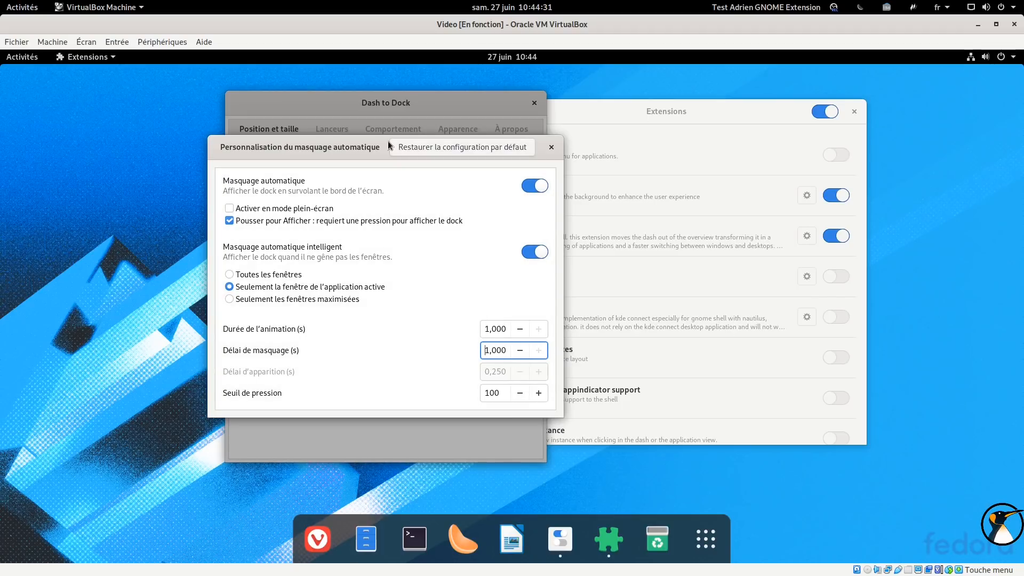
pyautogui.click(551, 147)
# Move the Dash to Dock dialog higher, then reopen and close the auto-hide settings
pyautogui.moveTo(418, 105); pyautogui.dragTo(441, 90)
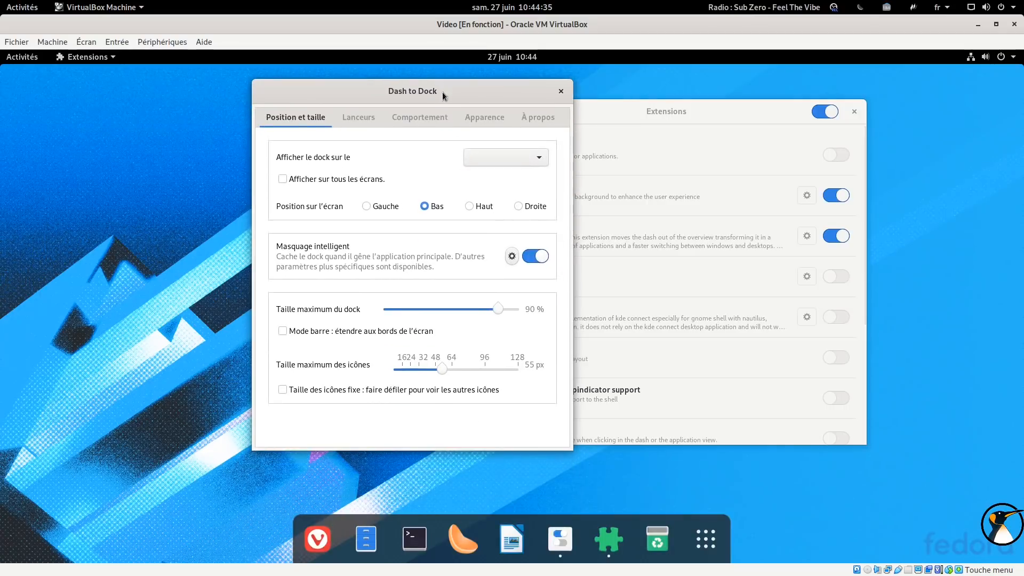
pyautogui.click(511, 256)
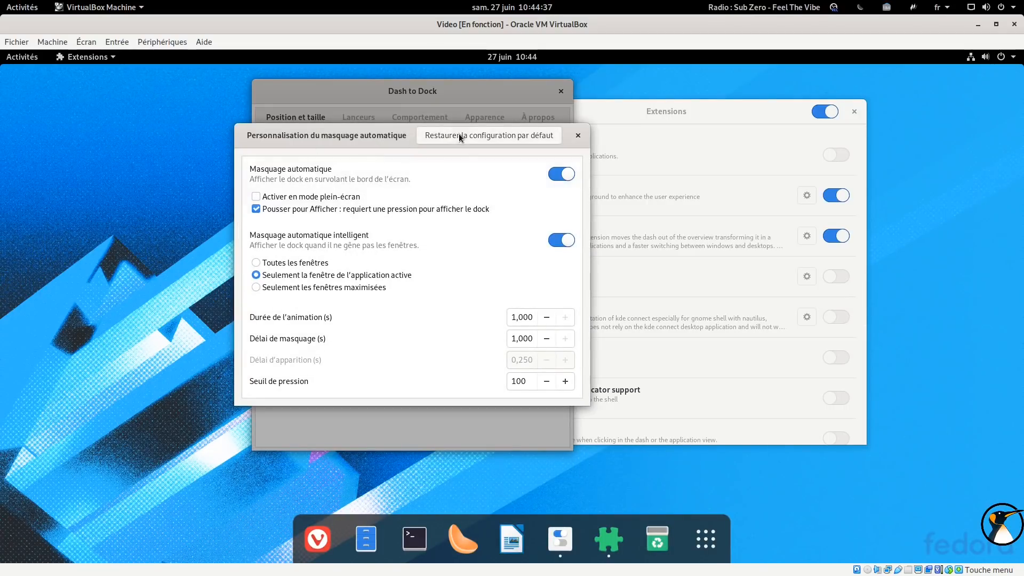
pyautogui.click(578, 135)
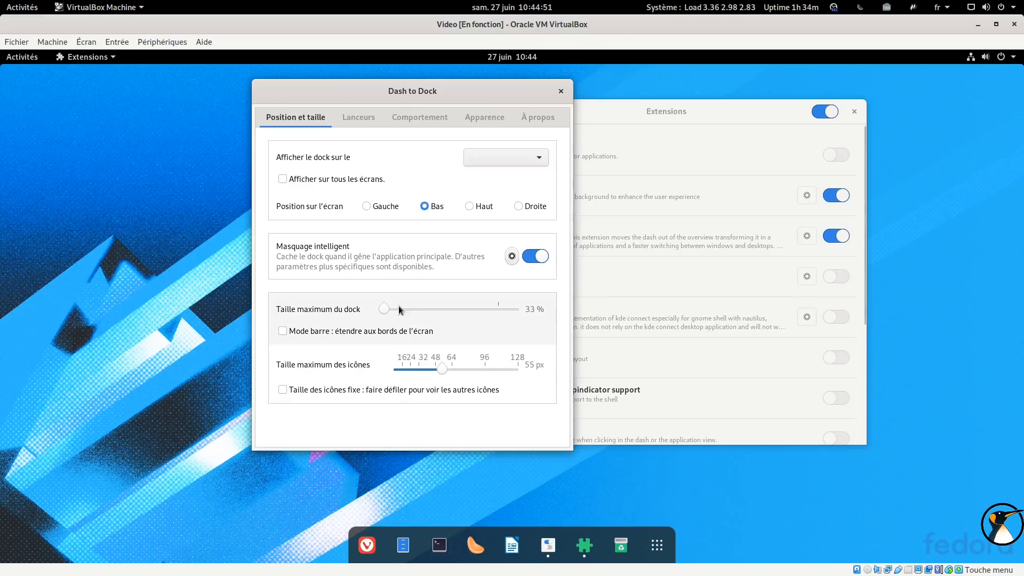
# Set the dock's maximum size to 90% and the maximum icon size to 70 px
pyautogui.moveTo(401, 316); pyautogui.dragTo(501, 315)
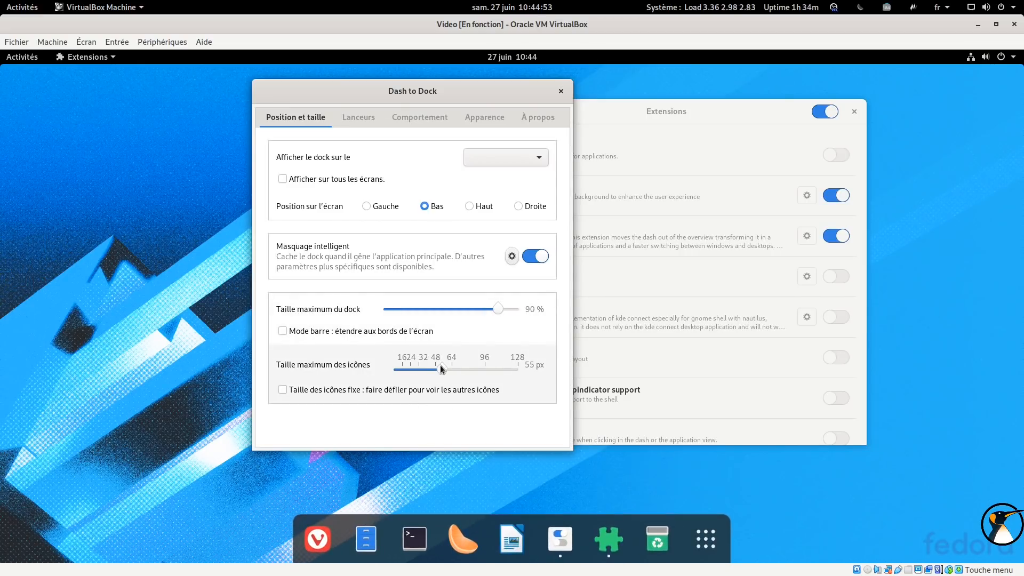
pyautogui.click(482, 368)
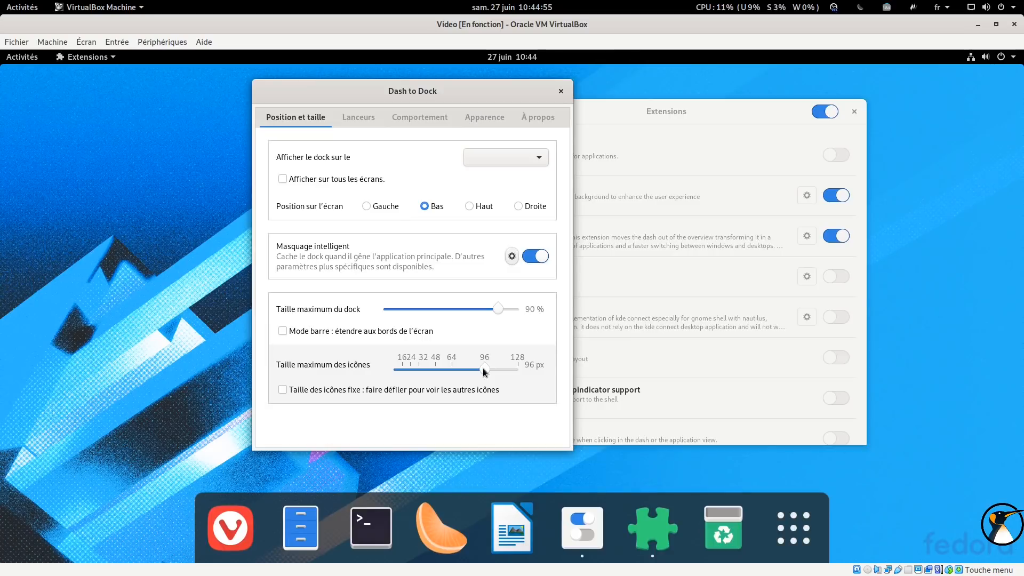
pyautogui.moveTo(482, 368); pyautogui.dragTo(287, 364)
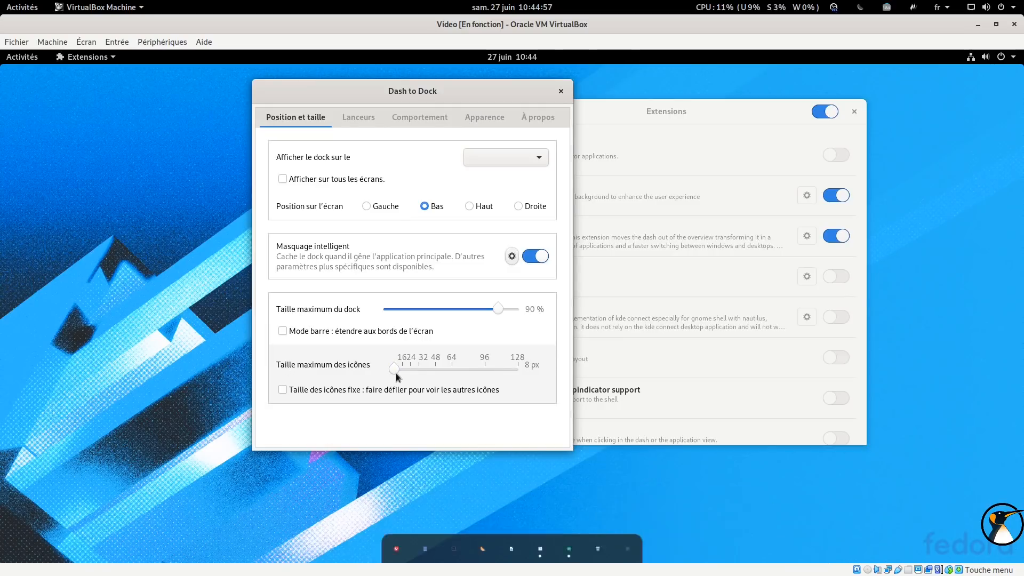
pyautogui.moveTo(392, 367); pyautogui.dragTo(457, 370)
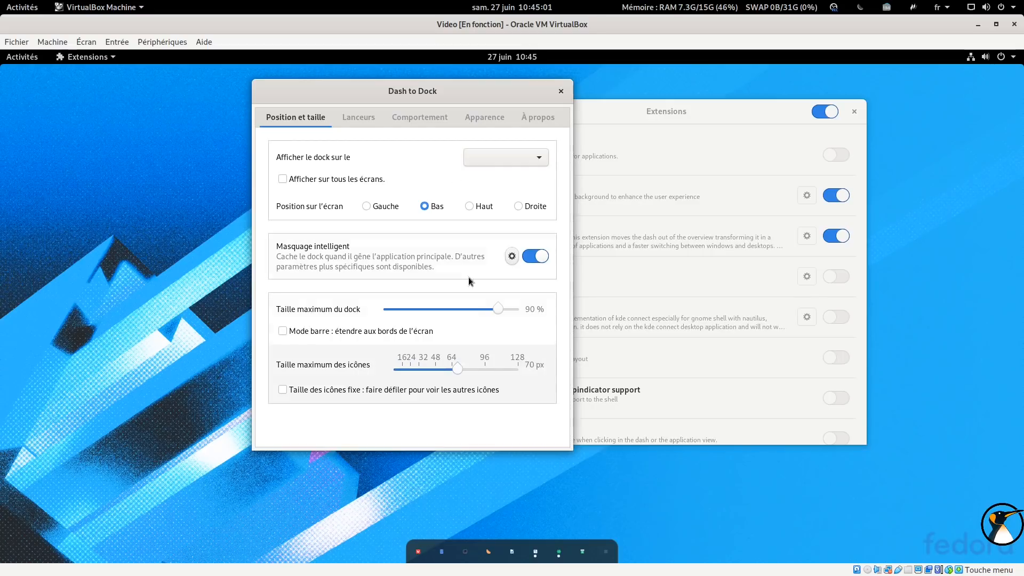
# In Lanceurs, toggle the trash, Afficher les Applications and first-position options off and back on
pyautogui.click(370, 117)
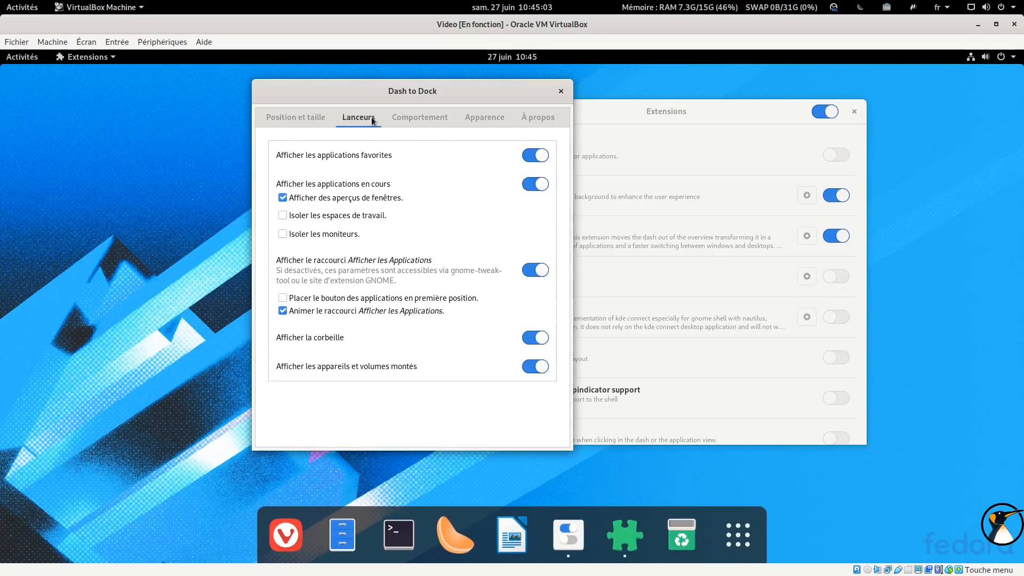
pyautogui.click(536, 338)
pyautogui.click(536, 338)
pyautogui.click(539, 368)
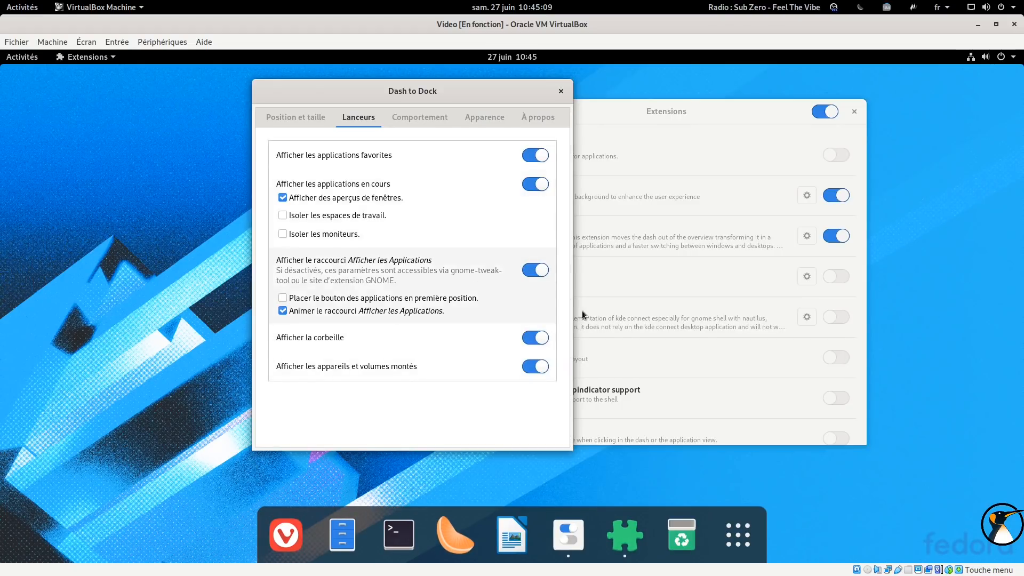
pyautogui.click(540, 270)
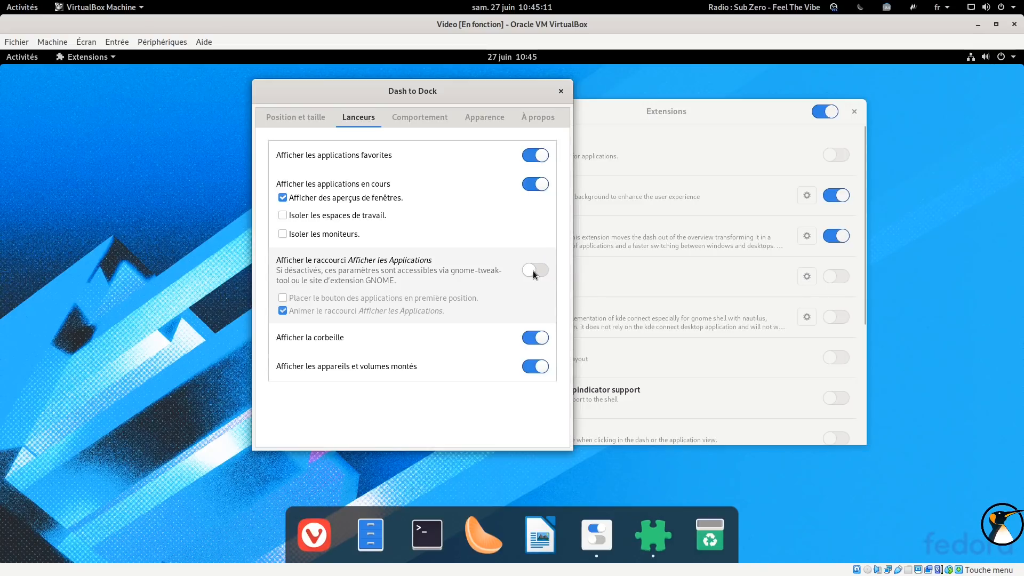
pyautogui.click(533, 271)
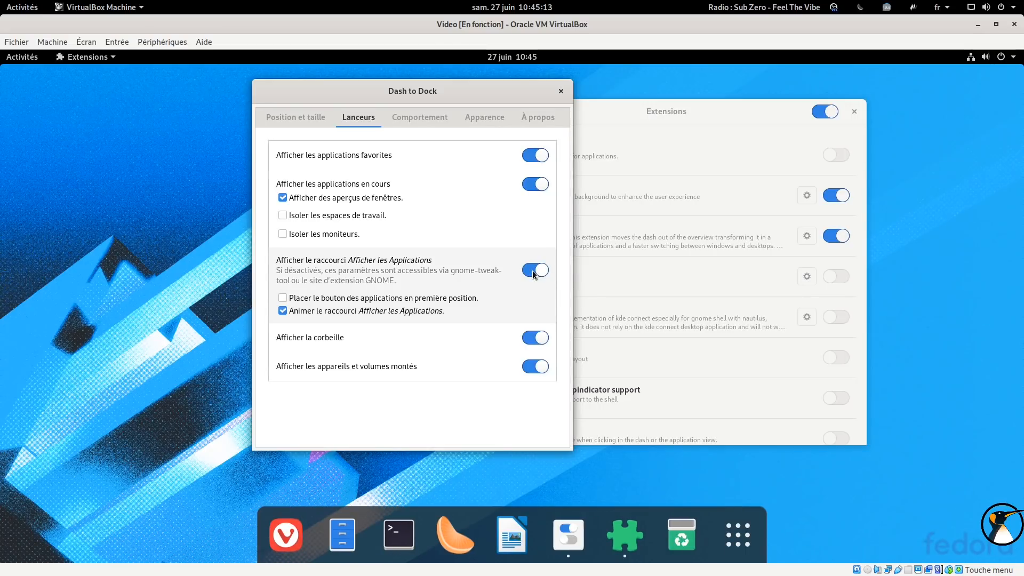
pyautogui.click(299, 297)
pyautogui.click(300, 298)
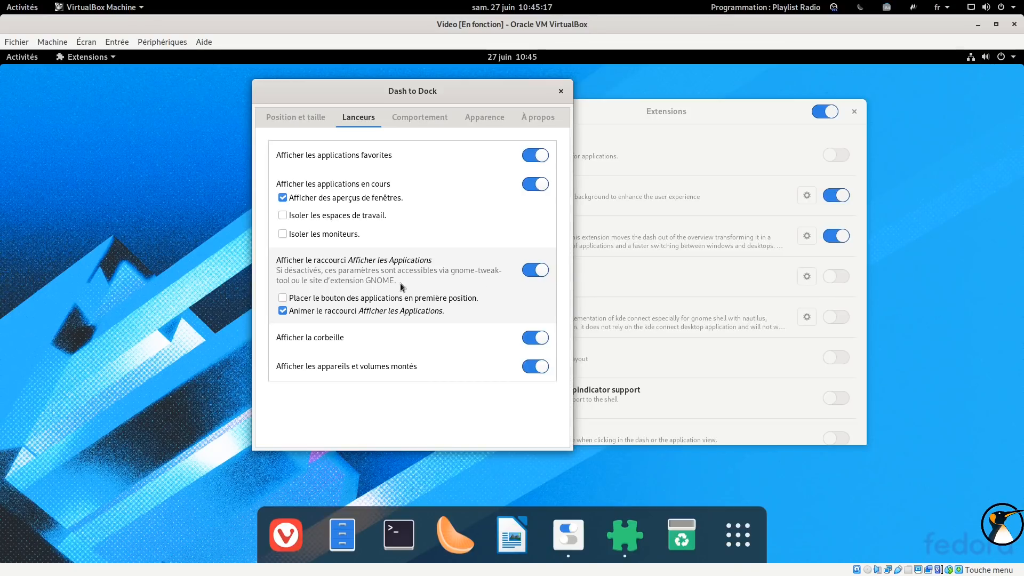
# Open the Comportement tab, then launch Terminal from the dock and run top
pyautogui.click(406, 117)
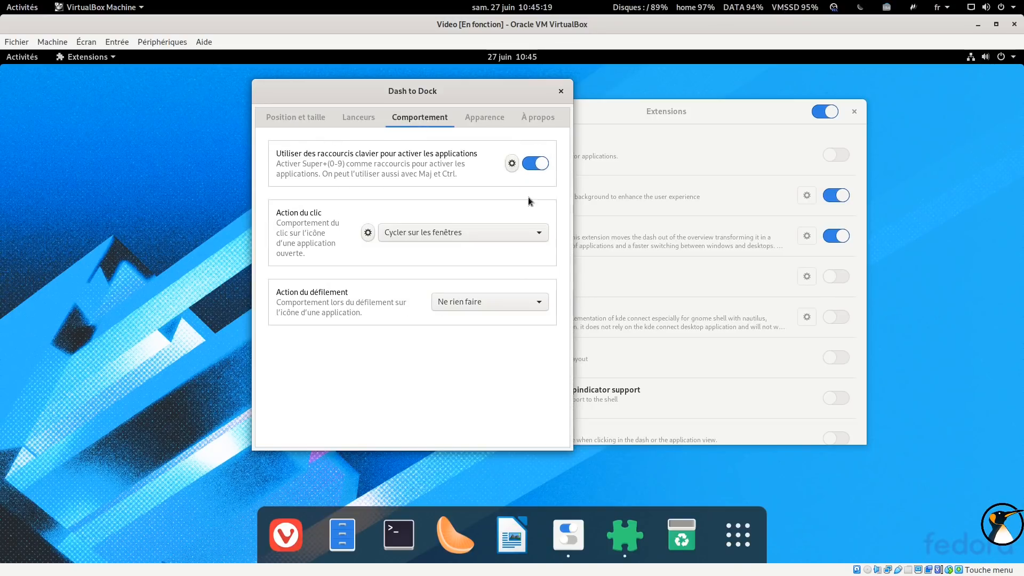
pyautogui.click(399, 534)
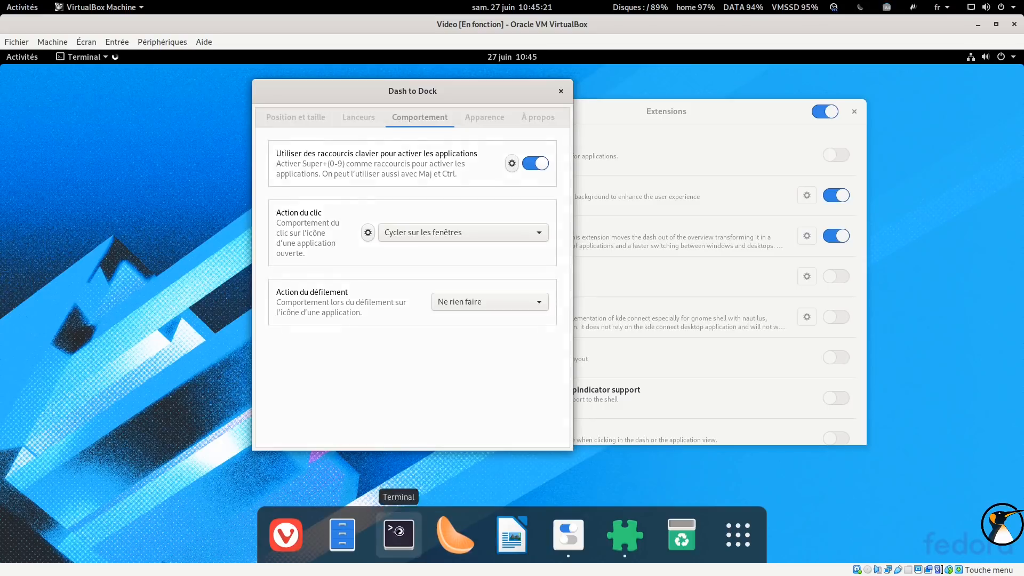
pyautogui.write('top')
pyautogui.press('Return')
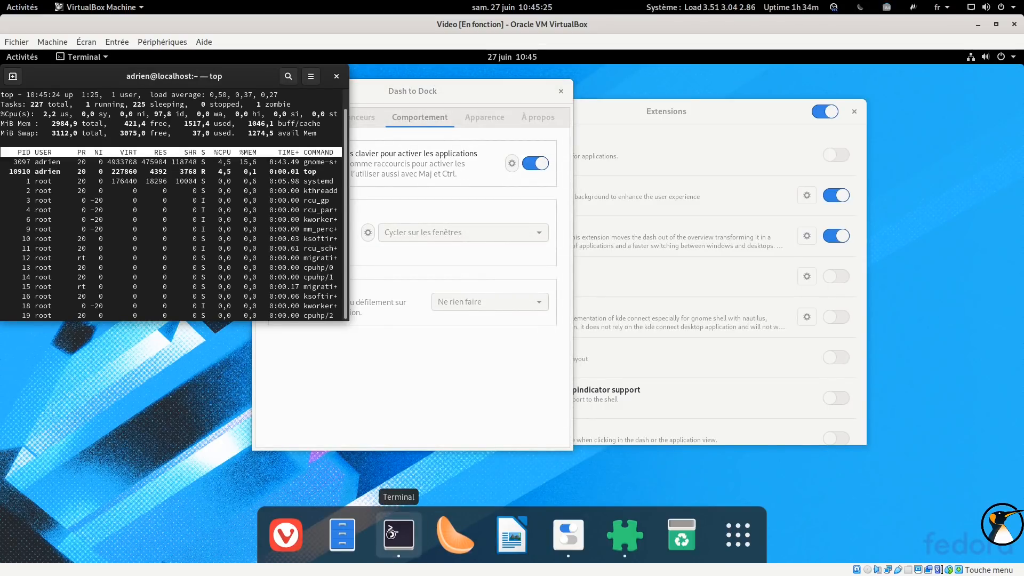
# Open a second Terminal window from the dock, run vmstat 1, and arrange both terminal windows
pyautogui.middleClick(399, 534)
pyautogui.moveTo(199, 113); pyautogui.dragTo(472, 113)
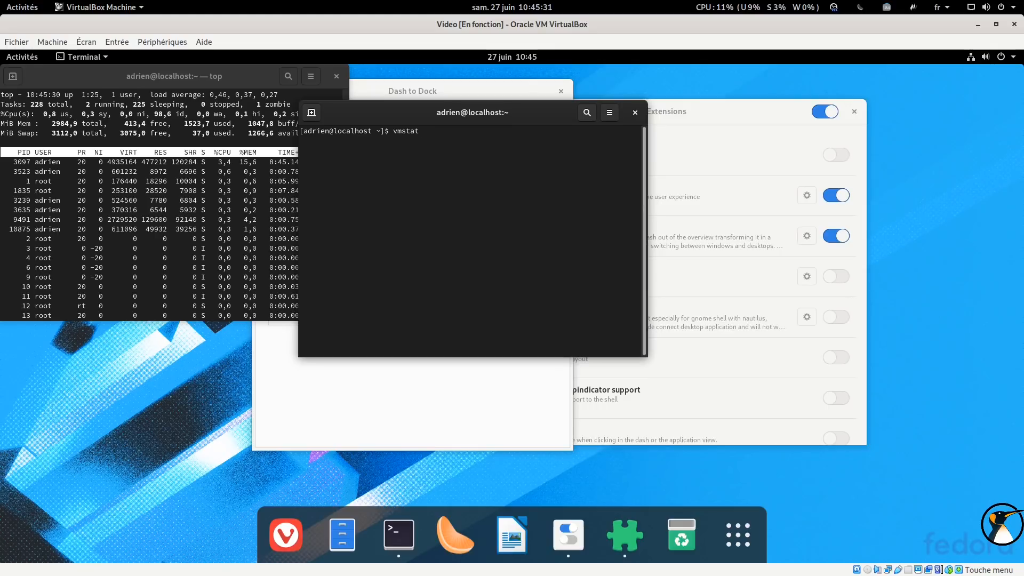
pyautogui.write('1')
pyautogui.press('Return')
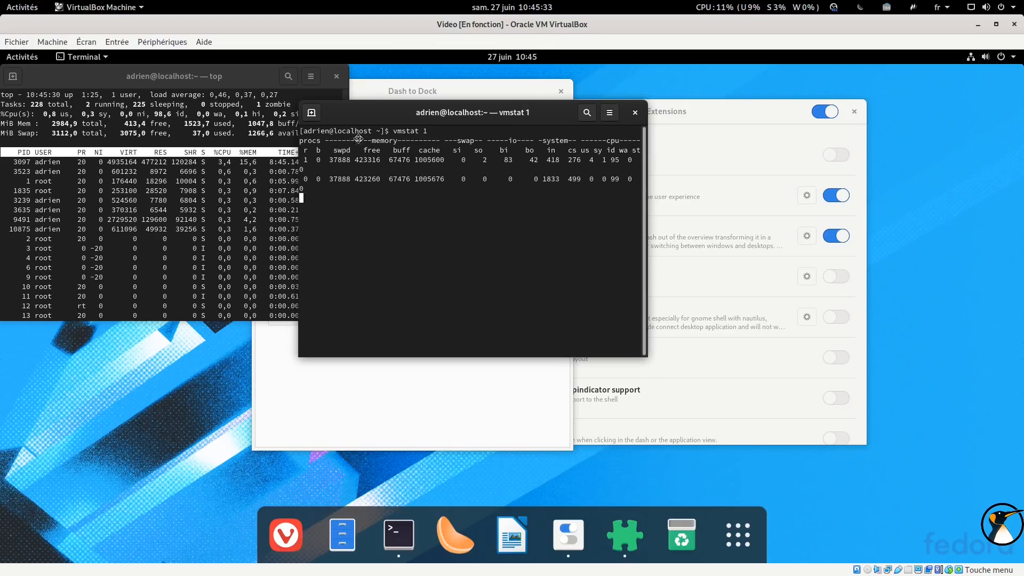
pyautogui.moveTo(472, 112); pyautogui.dragTo(264, 206)
pyautogui.moveTo(439, 242); pyautogui.dragTo(562, 248)
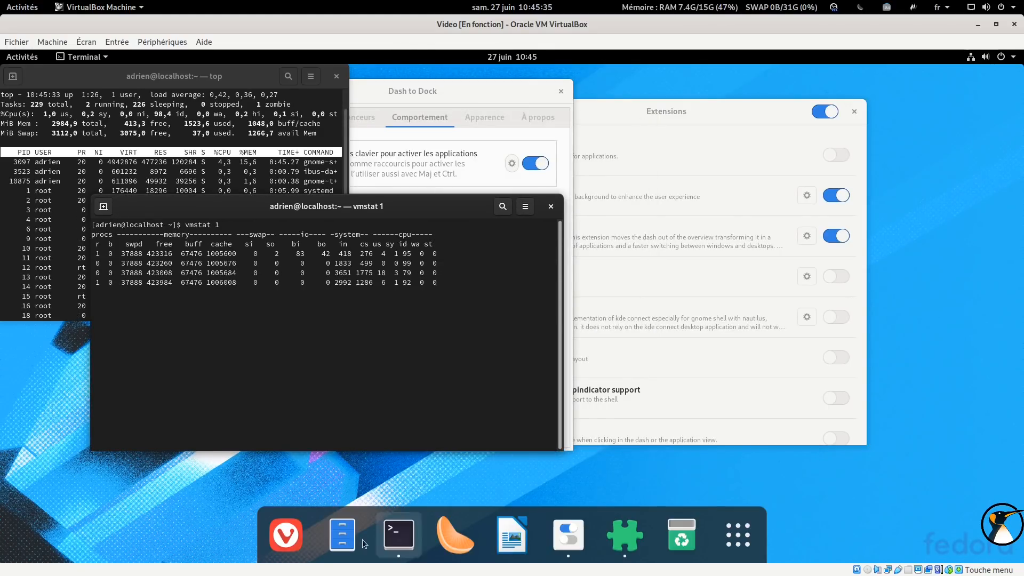
pyautogui.click(392, 538)
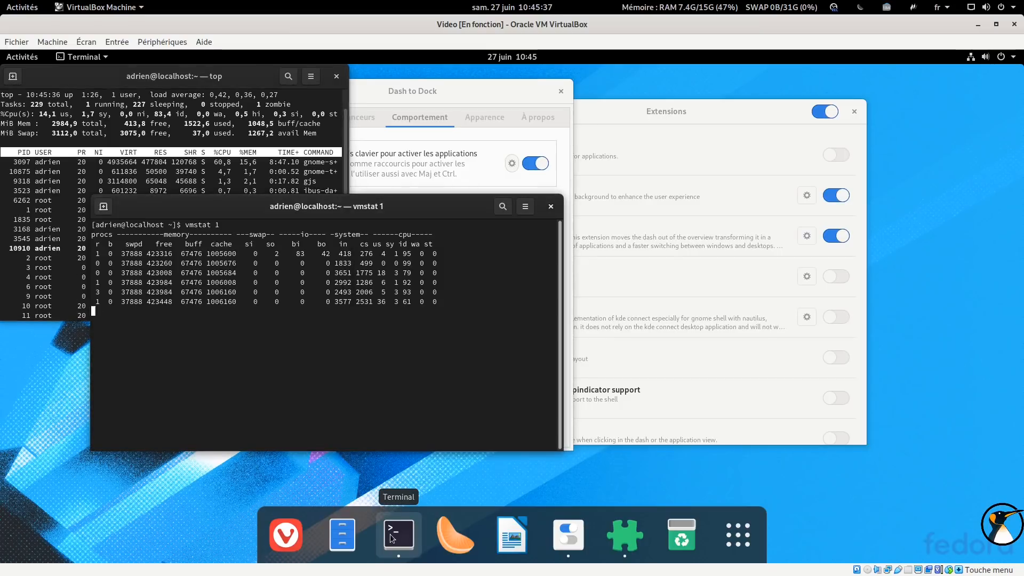
# Move the Dash to Dock dialog right, set Action du clic to Minimiser la fenêtre, and test it on Terminal
pyautogui.moveTo(412, 92); pyautogui.dragTo(820, 98)
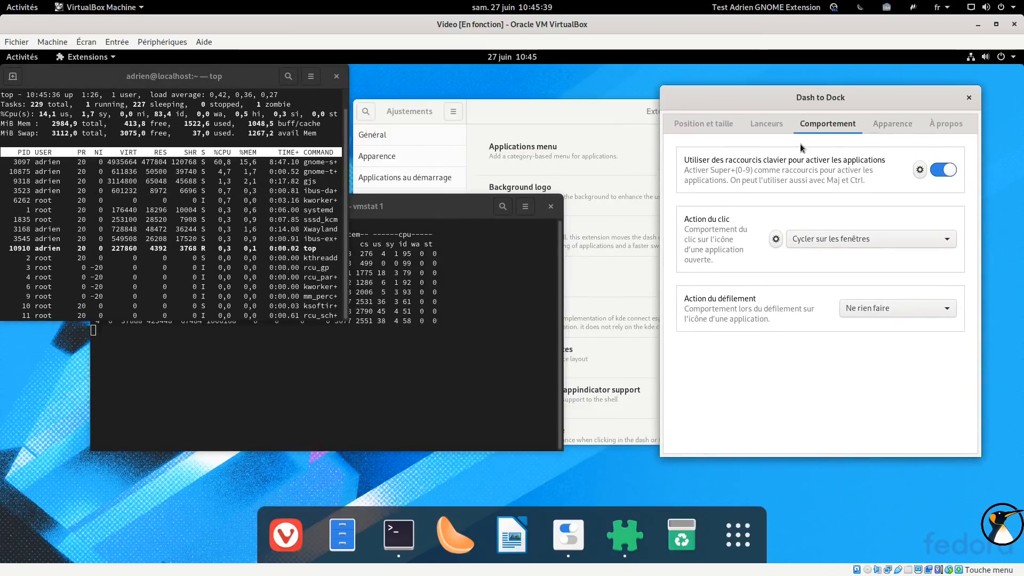
pyautogui.click(840, 238)
pyautogui.click(835, 208)
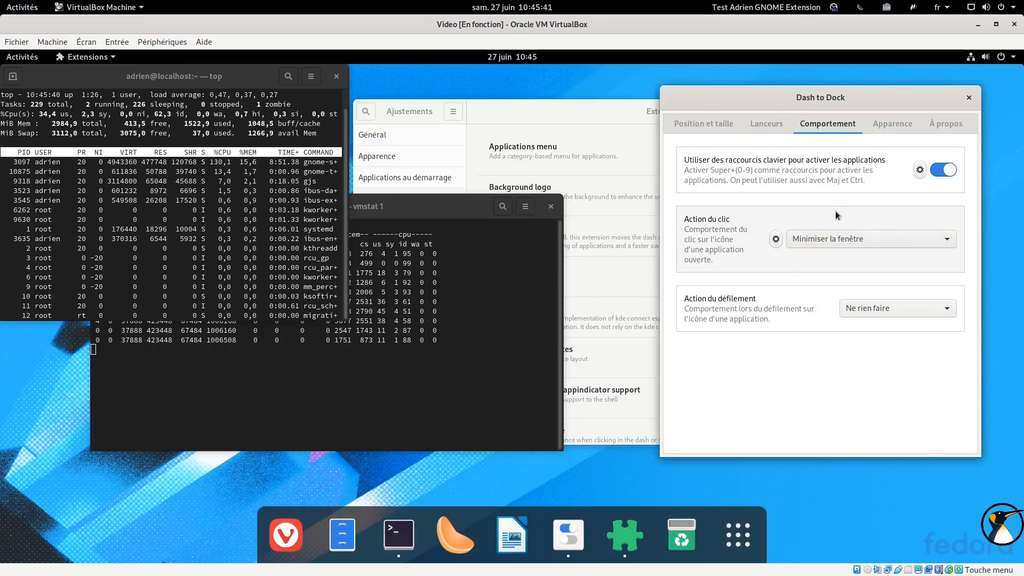
pyautogui.click(401, 546)
pyautogui.click(401, 546)
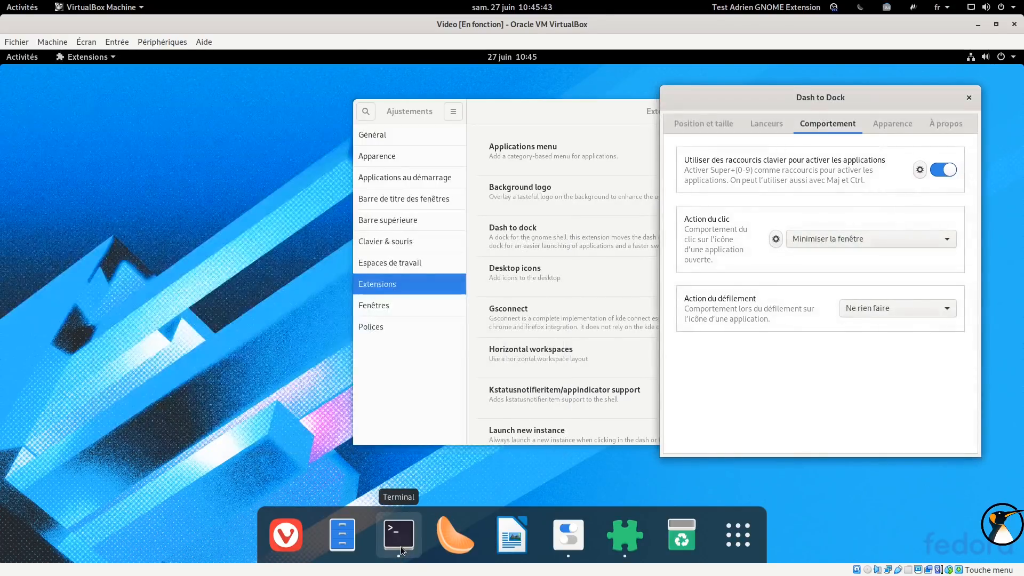
pyautogui.click(401, 546)
pyautogui.click(401, 546)
pyautogui.click(401, 546)
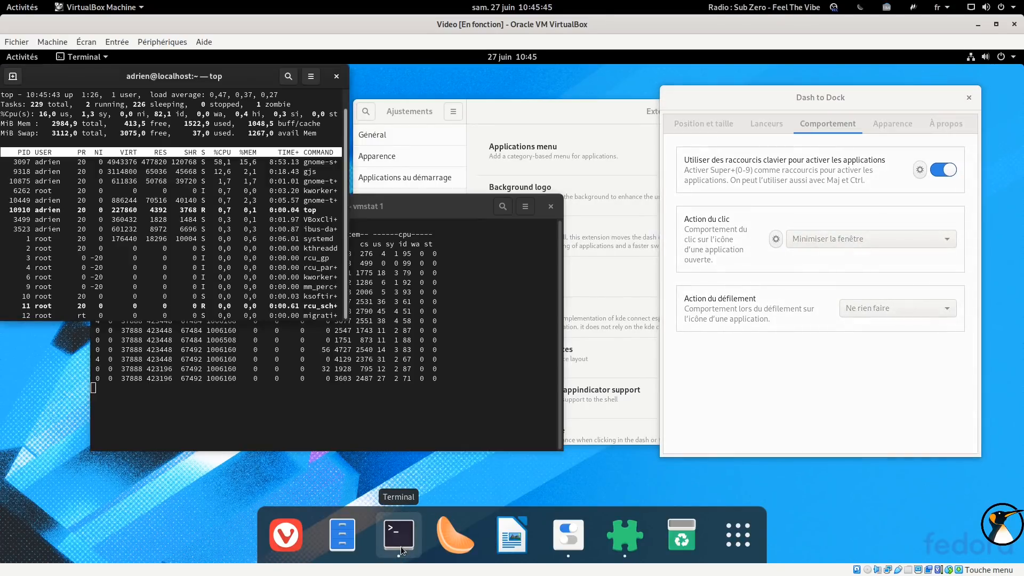
# Set Action du clic to Afficher des aperçus de fenêtres and test the previews from the Terminal dock icon
pyautogui.click(851, 241)
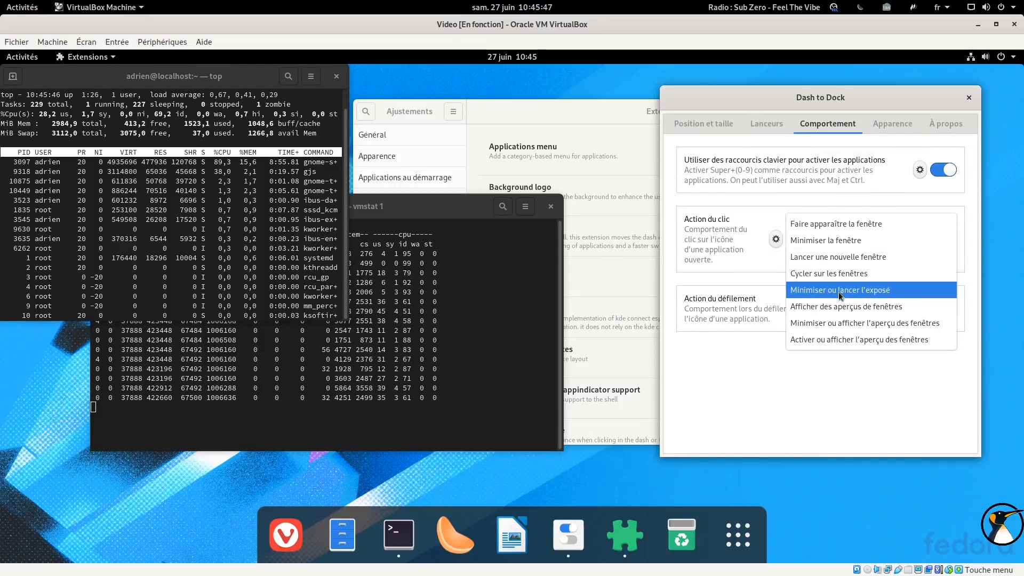
pyautogui.click(860, 307)
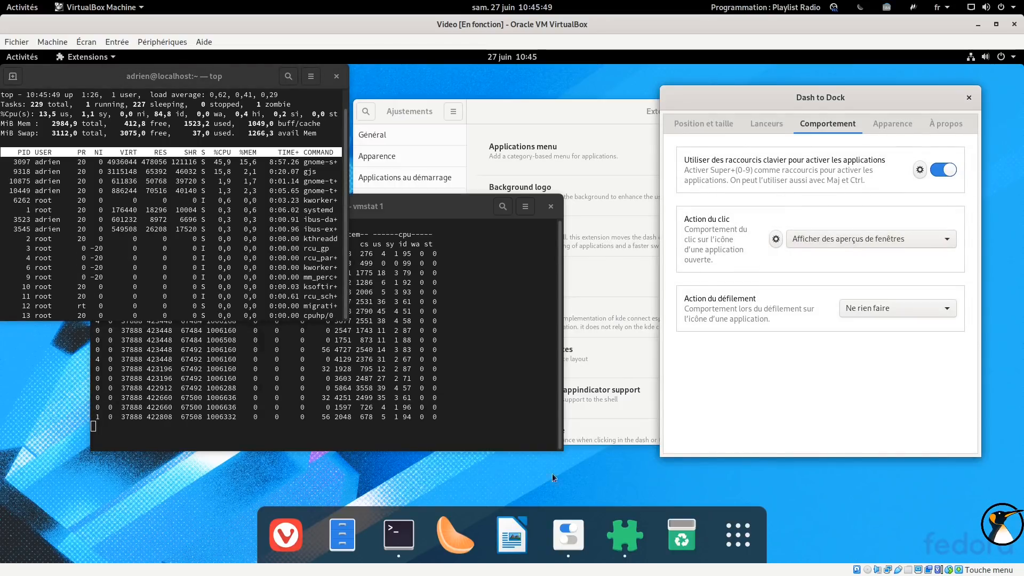
pyautogui.click(398, 543)
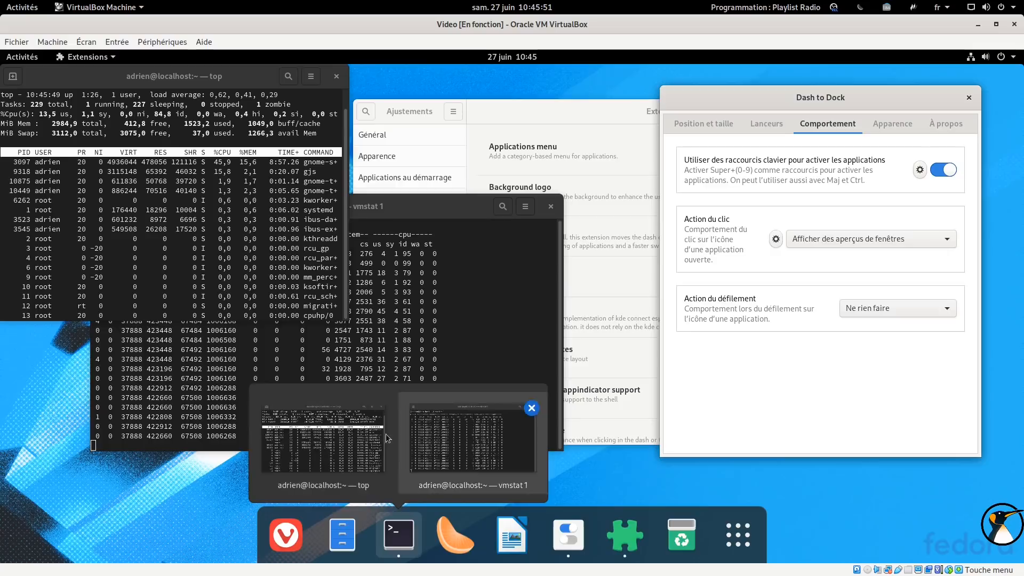
pyautogui.click(399, 549)
pyautogui.click(399, 548)
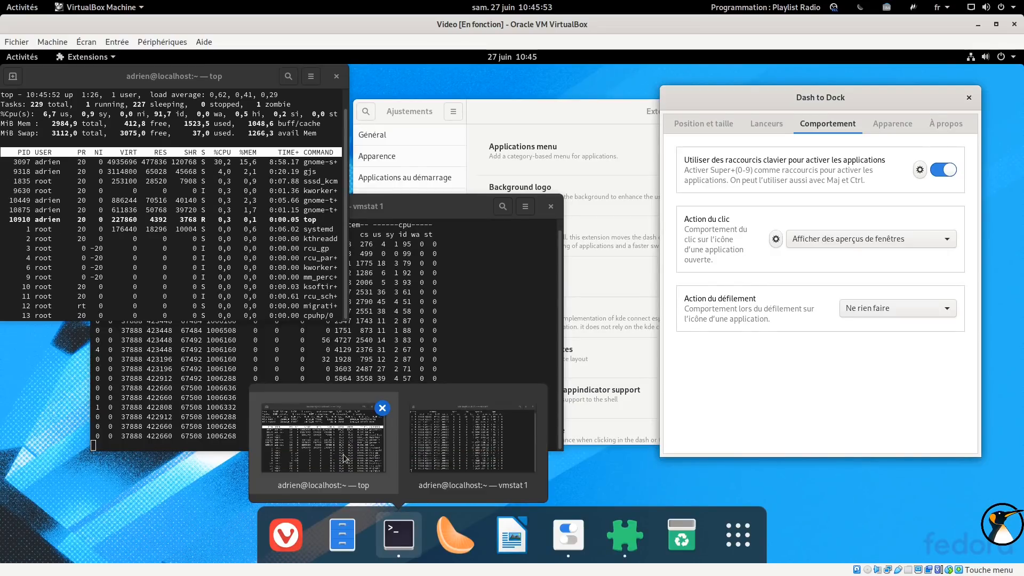
pyautogui.click(419, 451)
pyautogui.click(399, 543)
pyautogui.click(331, 447)
# Set Action du clic to Minimiser ou afficher l'aperçu des fenêtres and test it on the Terminal icon
pyautogui.click(866, 240)
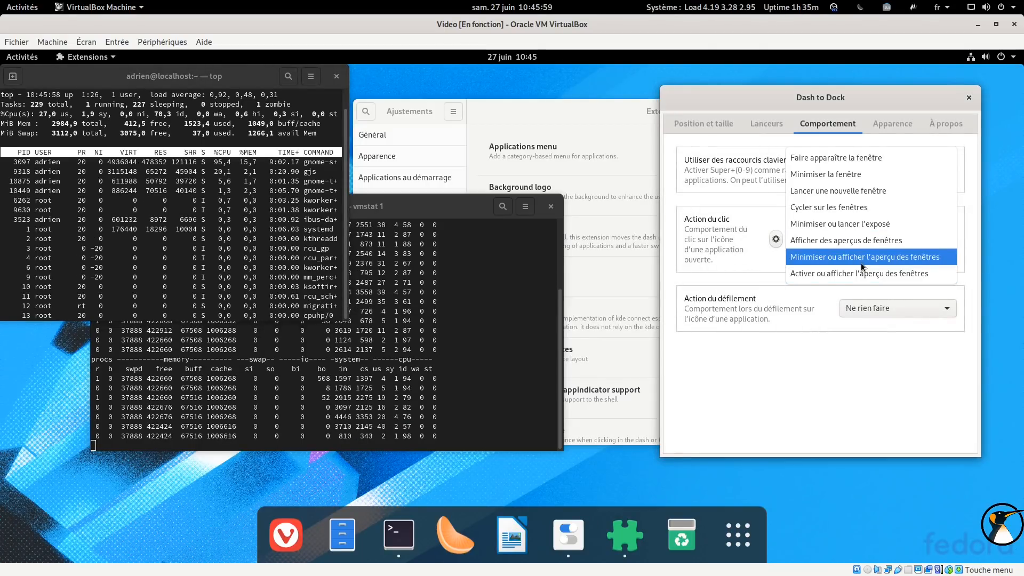
pyautogui.click(860, 257)
pyautogui.click(404, 538)
pyautogui.click(403, 539)
pyautogui.click(404, 538)
pyautogui.click(403, 539)
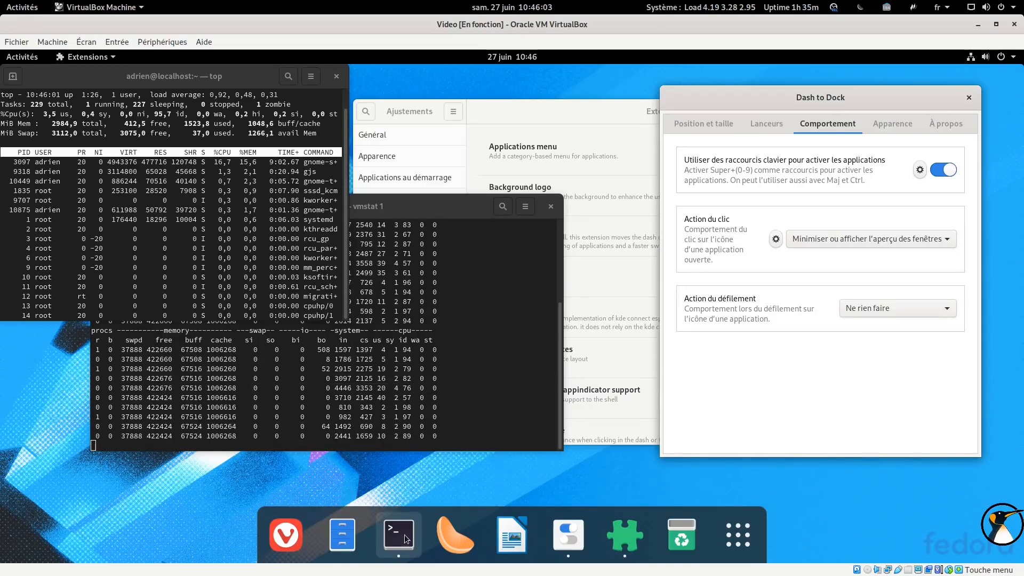
# Set Action du clic back to Cycler sur les fenêtres, then open and close the middle-click behaviour settings
pyautogui.click(846, 240)
pyautogui.click(849, 191)
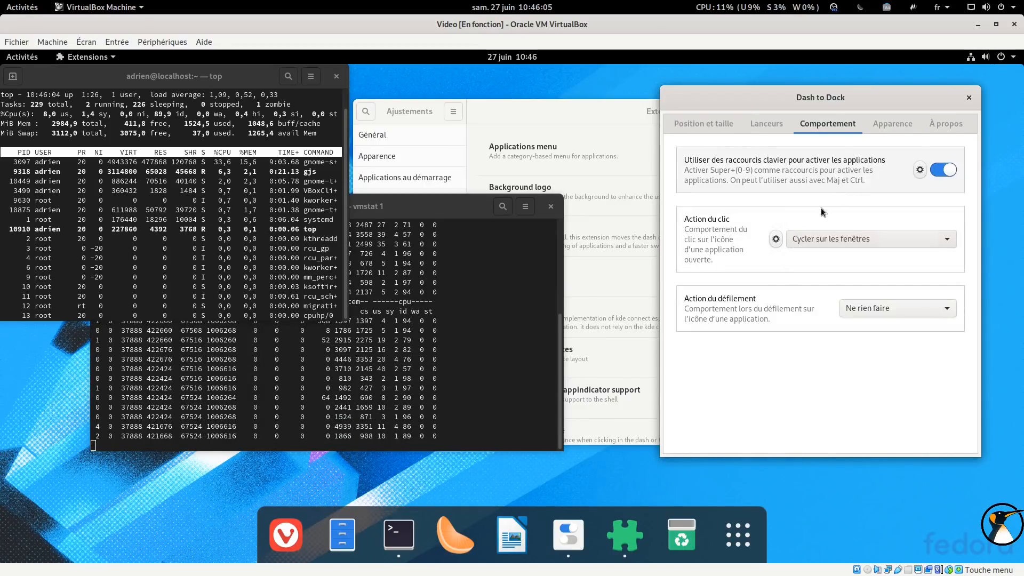
pyautogui.click(771, 238)
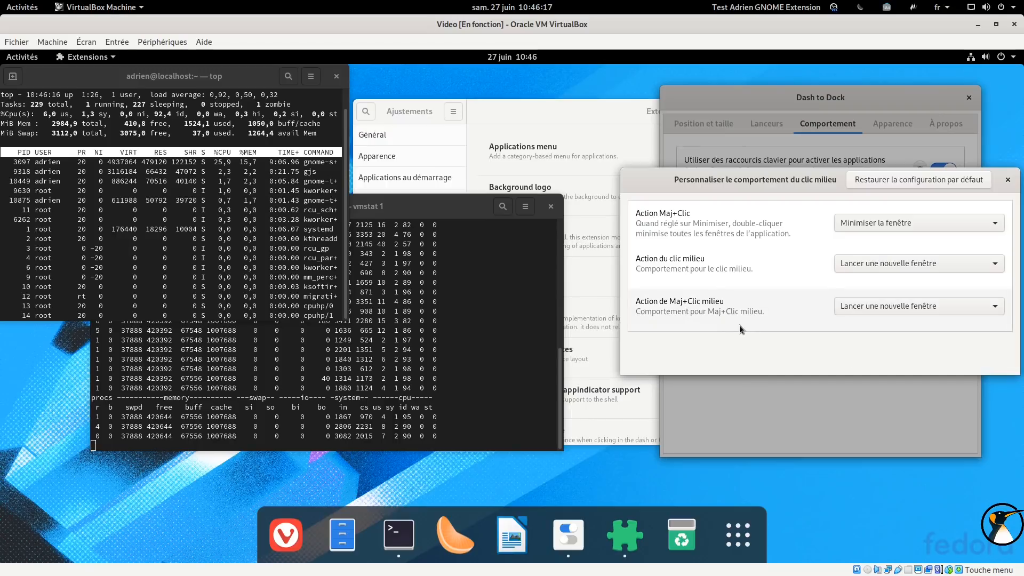
pyautogui.click(1008, 180)
# Set Action du défilement to Cycler sur les fenêtres and test it on the Terminal dock icon
pyautogui.click(859, 308)
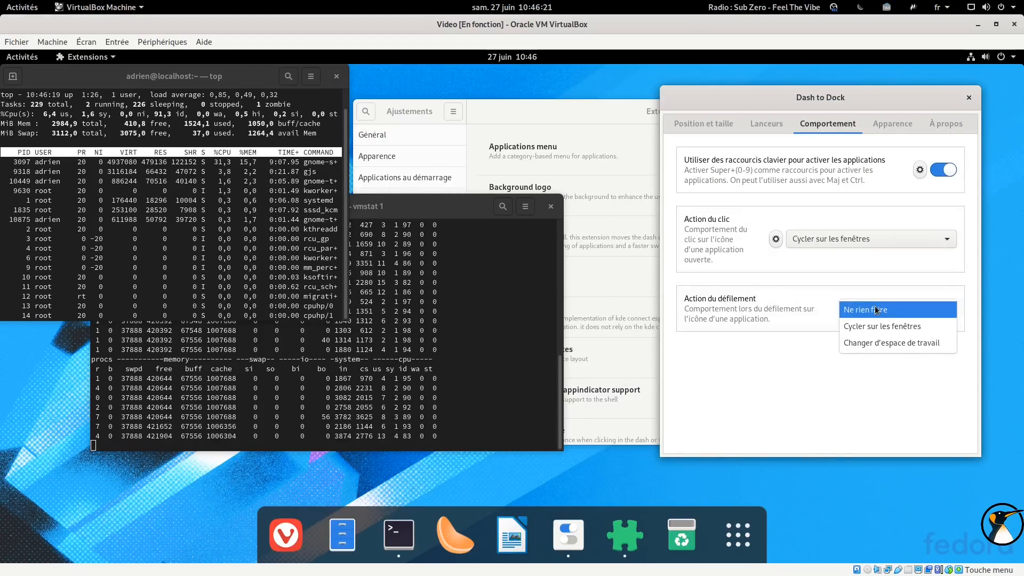
pyautogui.click(878, 327)
pyautogui.click(877, 305)
pyautogui.click(877, 293)
pyautogui.click(854, 312)
pyautogui.click(864, 330)
pyautogui.click(392, 527)
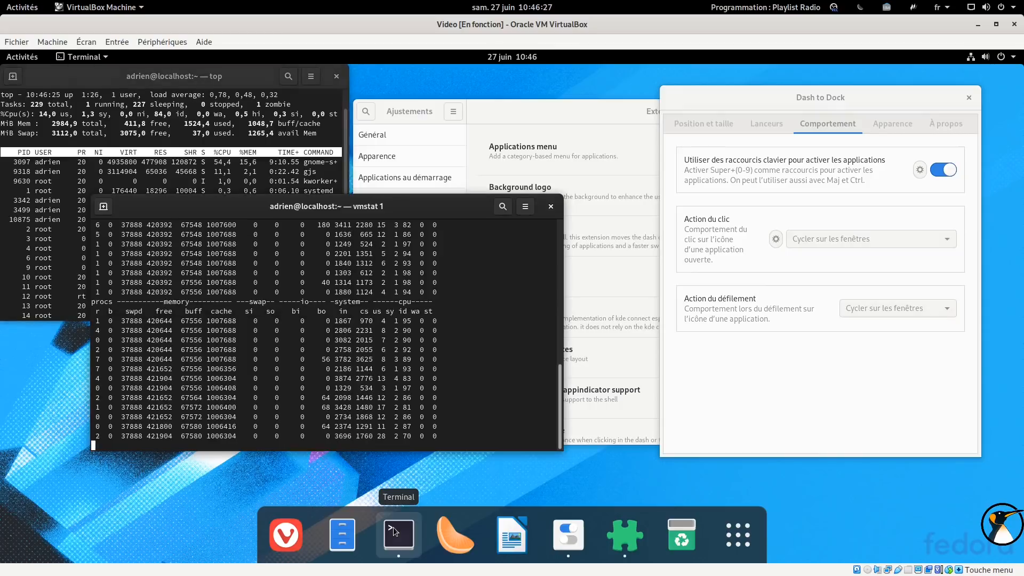
pyautogui.click(392, 527)
pyautogui.click(393, 527)
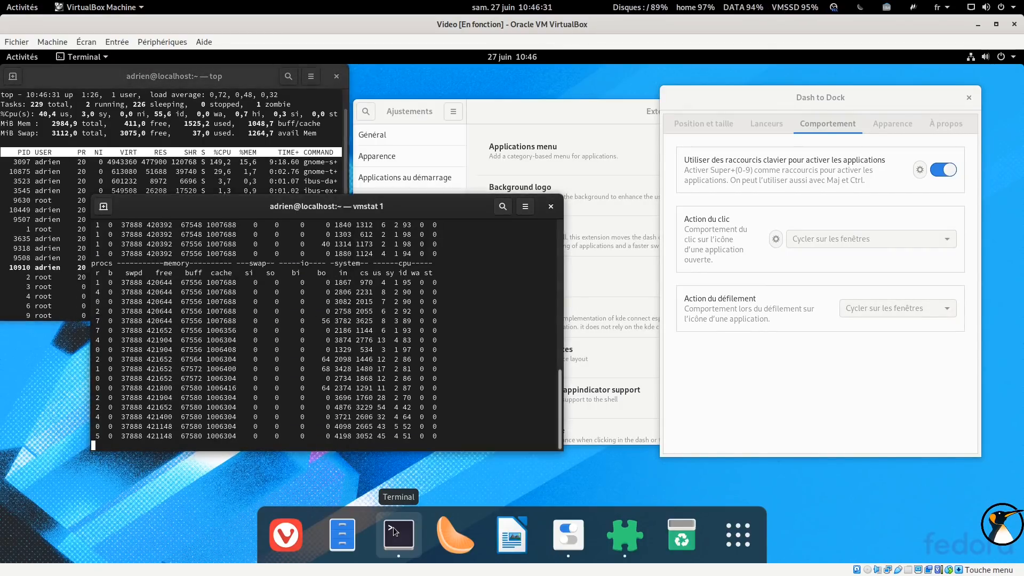
# Set Action du défilement to Changer d'espace de travail and test scrolling over the dock
pyautogui.click(878, 305)
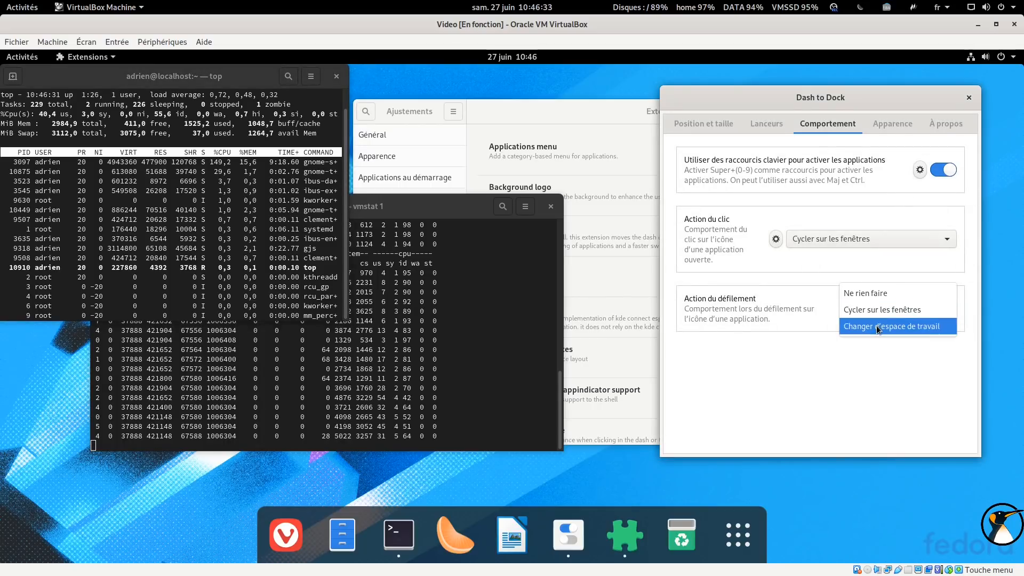
pyautogui.click(876, 326)
pyautogui.scroll(-1, 398, 529)
pyautogui.scroll(1, 399, 529)
pyautogui.scroll(-1, 399, 530)
pyautogui.scroll(1, 399, 530)
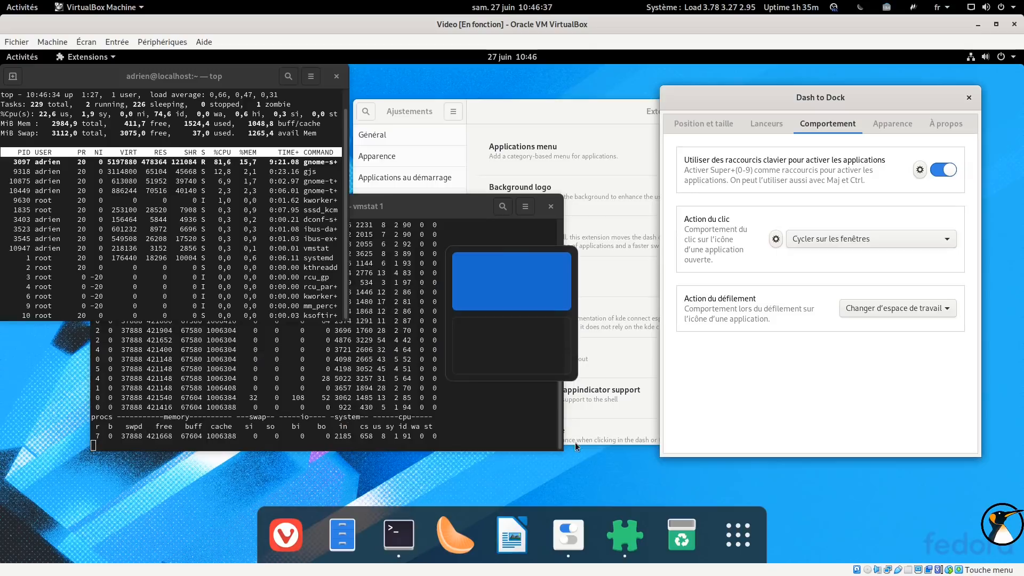
# Set Action du défilement back to Cycler sur les fenêtres and open the Apparence settings of Dash to Dock
pyautogui.click(904, 308)
pyautogui.click(890, 294)
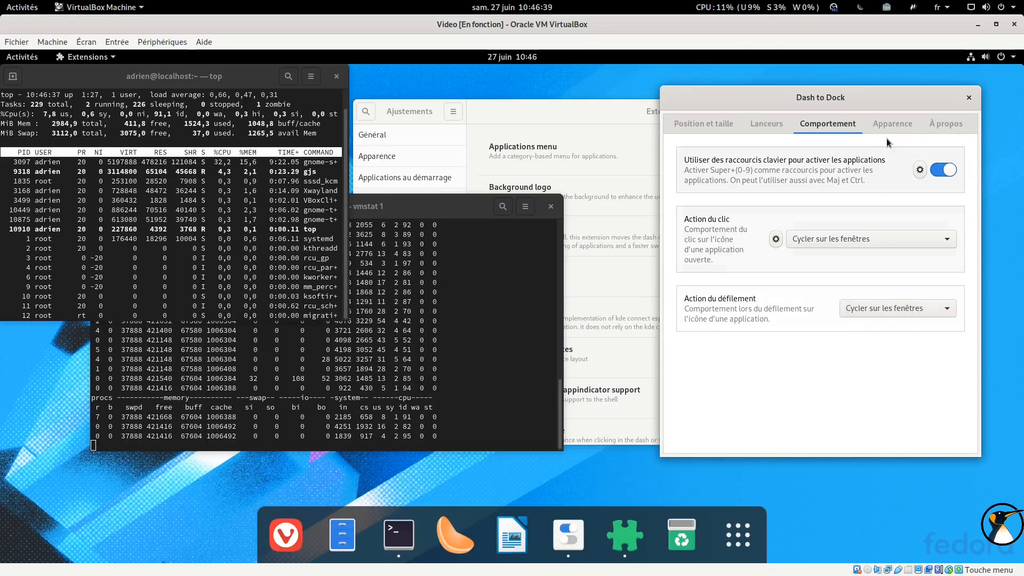
pyautogui.click(893, 123)
pyautogui.moveTo(853, 98); pyautogui.dragTo(793, 96)
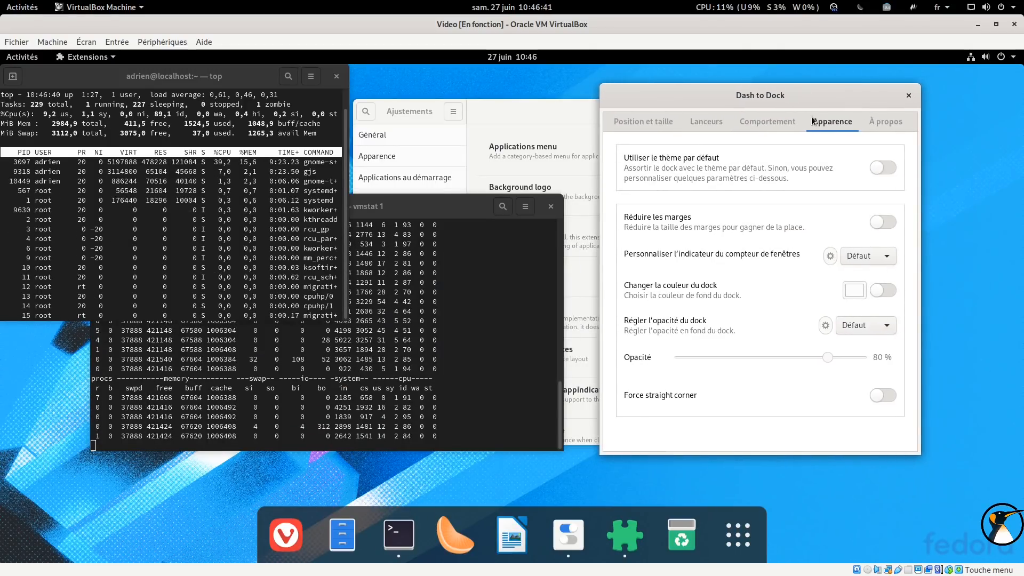
# Turn on Réduire les marges for the dock
pyautogui.click(883, 169)
pyautogui.click(884, 172)
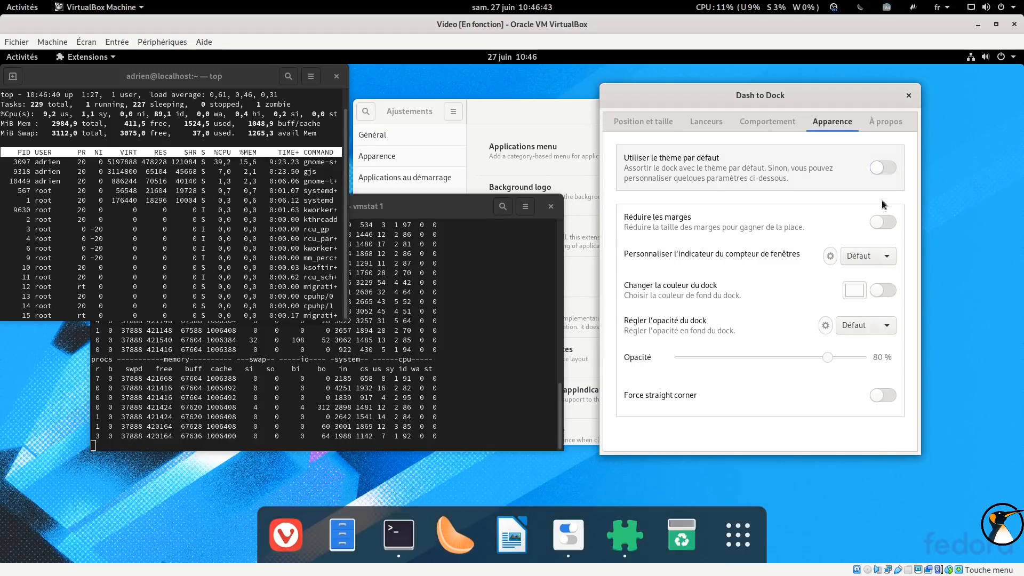
pyautogui.click(885, 222)
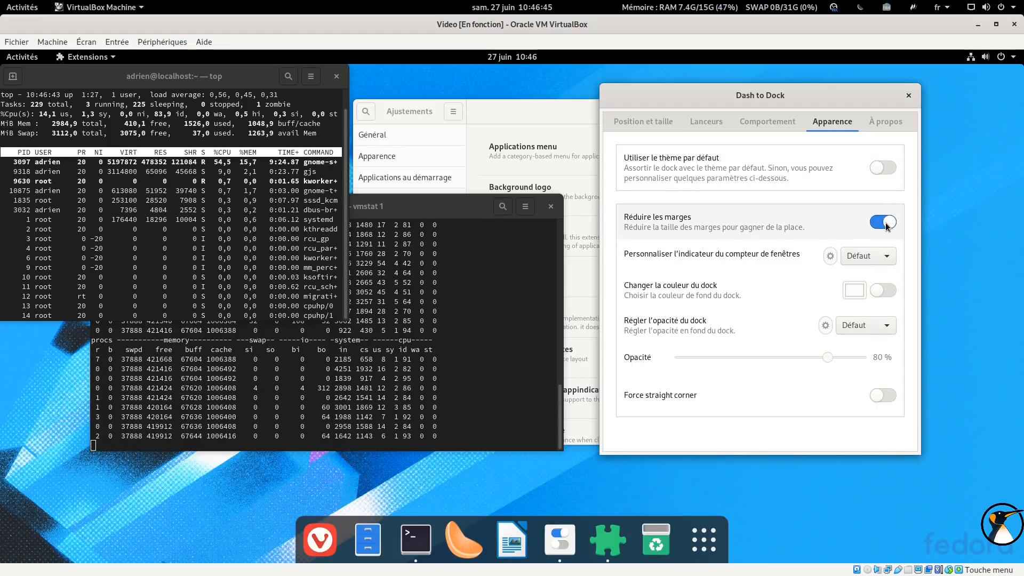
pyautogui.click(885, 223)
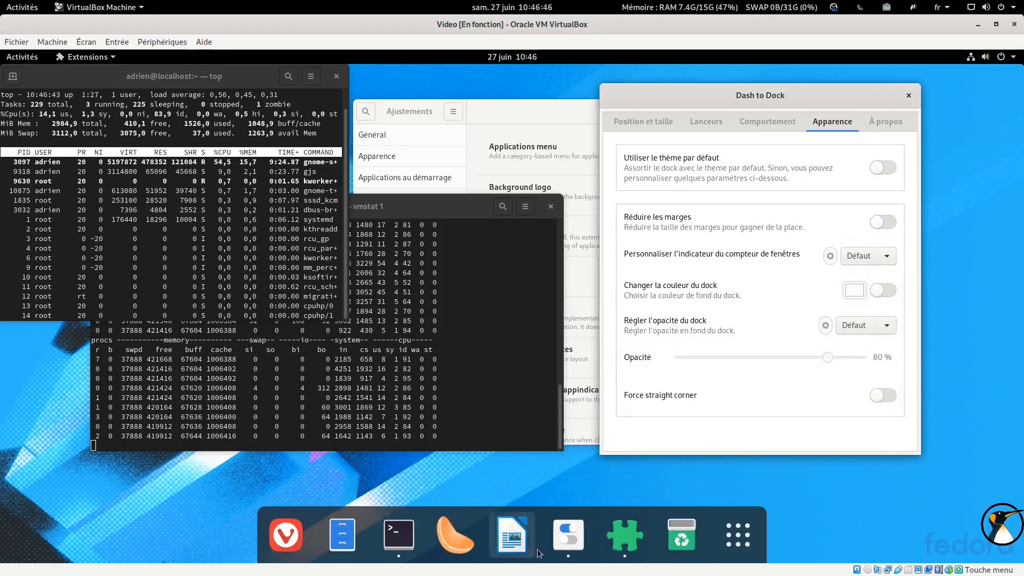
pyautogui.click(885, 221)
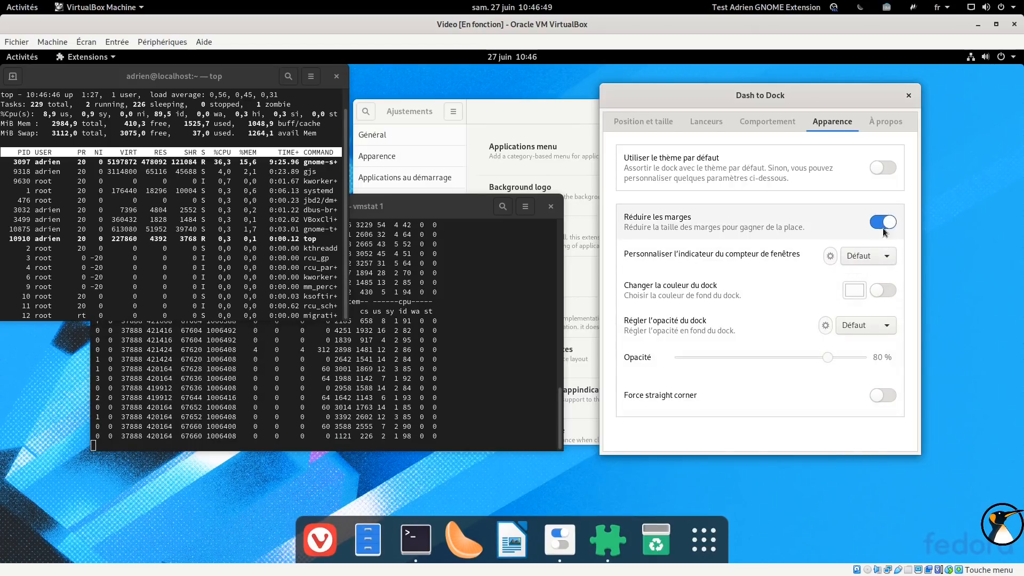
# Enable Changer la couleur du dock and select the dark red colour
pyautogui.click(881, 290)
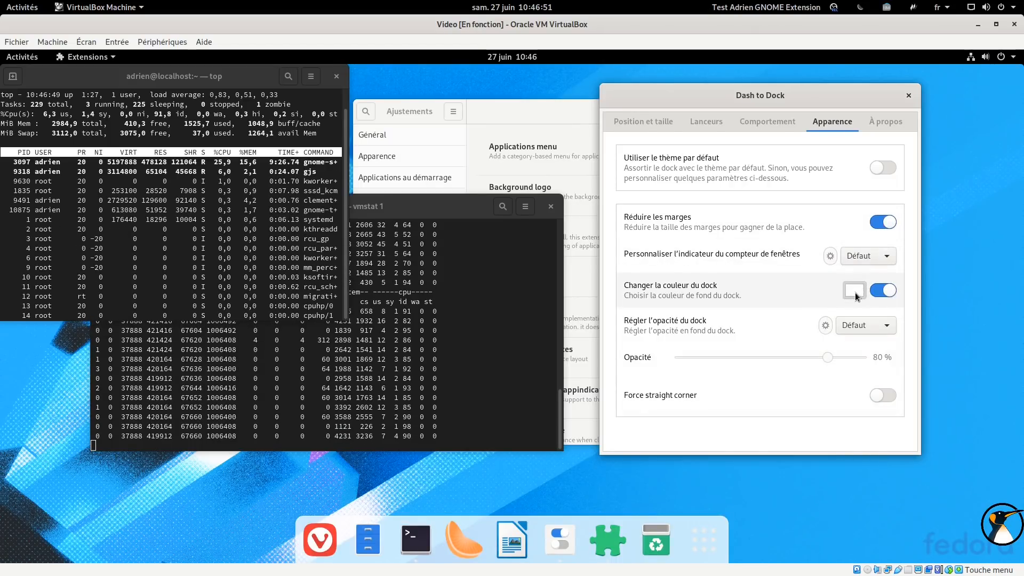
pyautogui.click(855, 290)
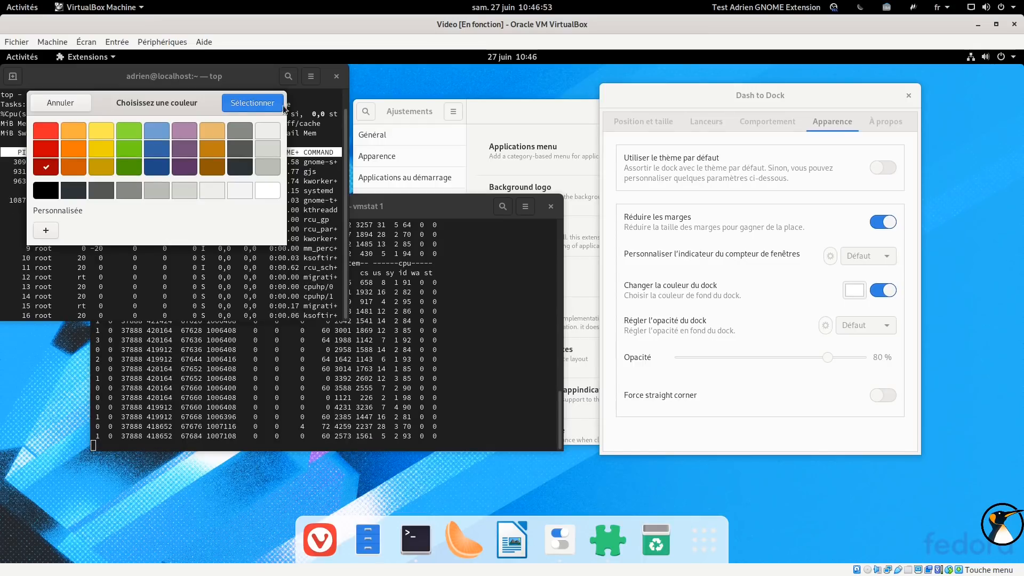
pyautogui.click(250, 101)
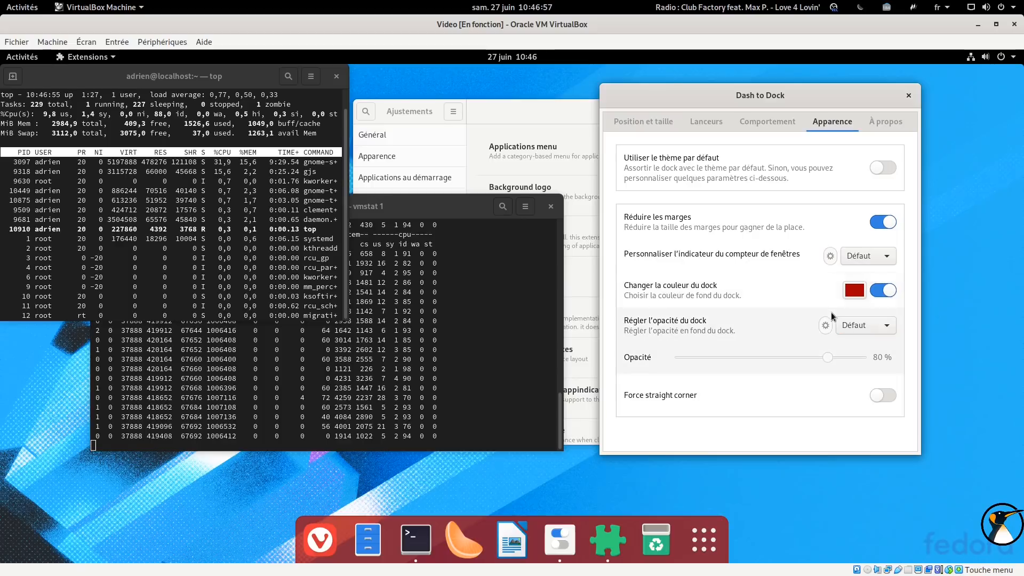
# Set Régler l'opacité du dock to Fixe and lower the opacity to 0 %
pyautogui.click(848, 325)
pyautogui.click(848, 327)
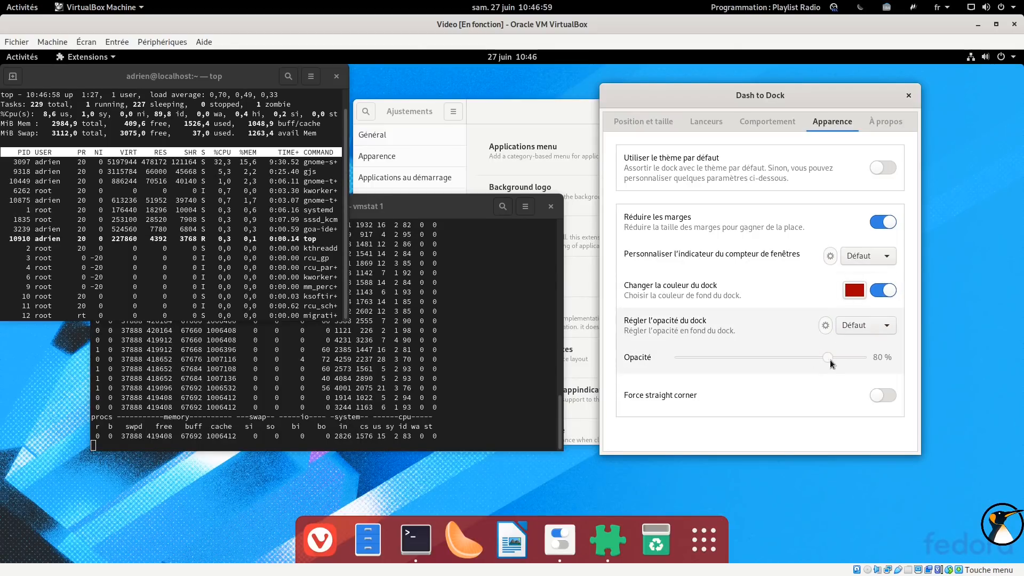
pyautogui.click(853, 325)
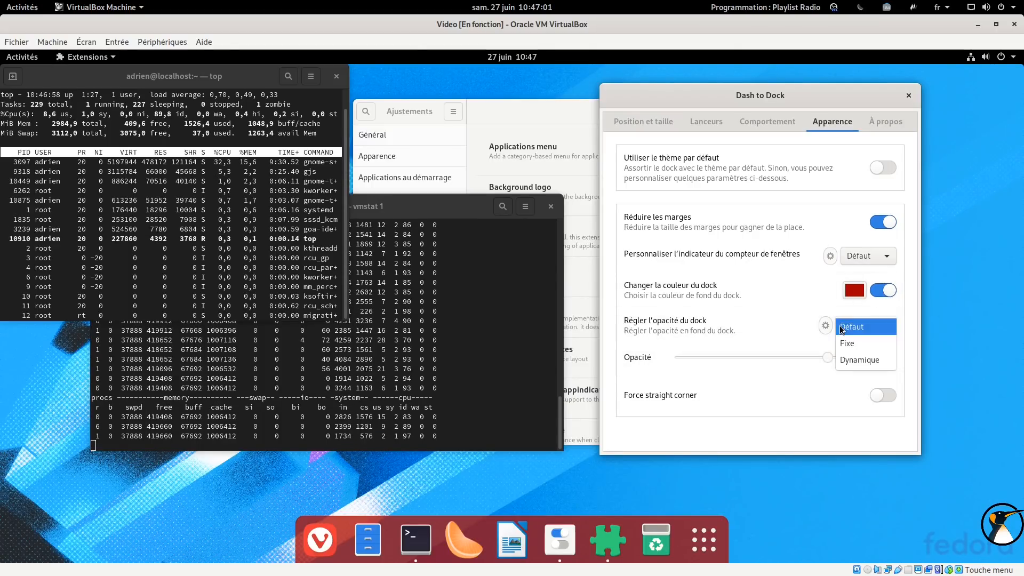
pyautogui.click(848, 347)
pyautogui.moveTo(827, 357); pyautogui.dragTo(658, 358)
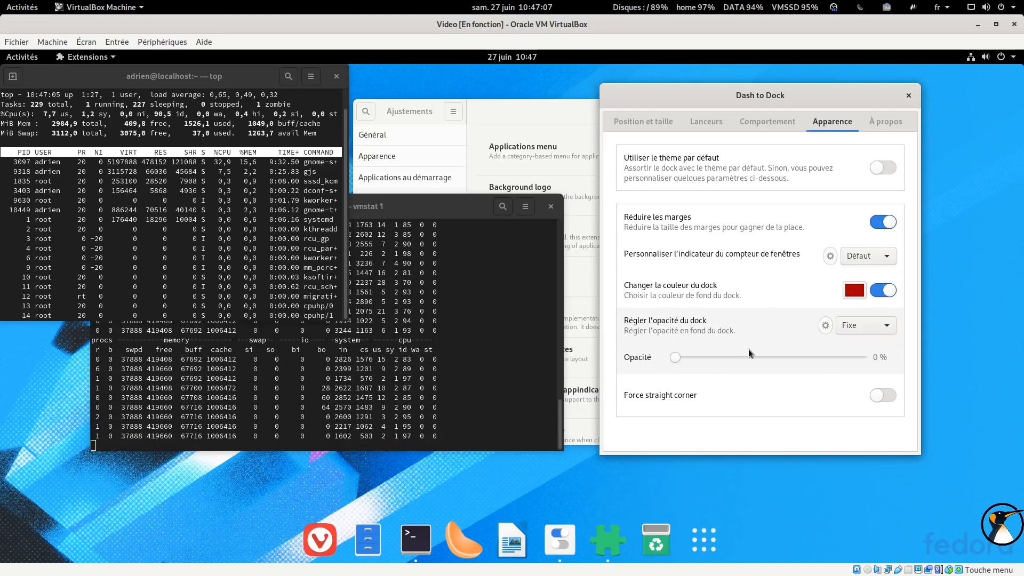
# Close the Dash to Dock settings dialog and both Terminal windows
pyautogui.click(908, 96)
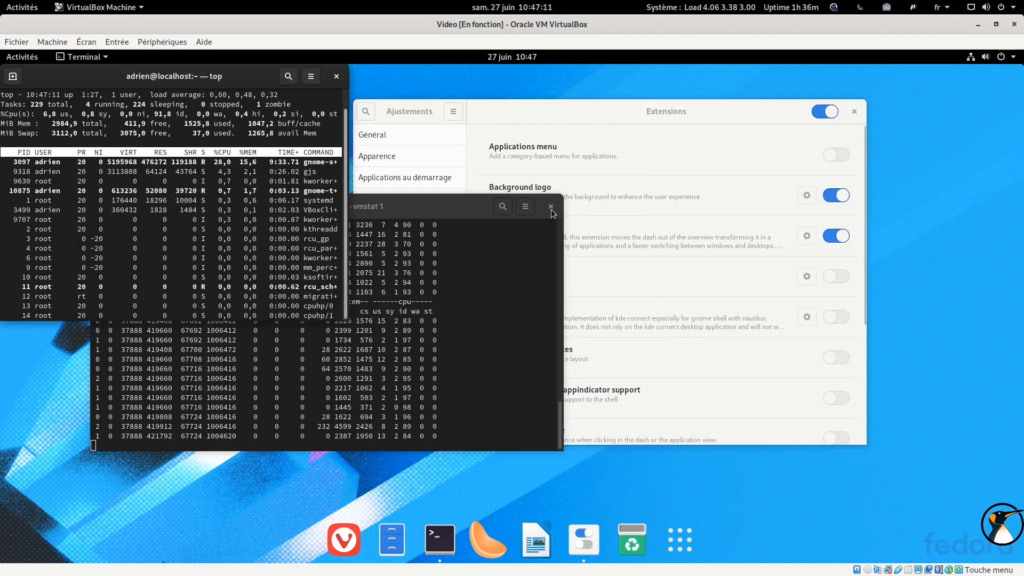
pyautogui.hotkey('ctrl', 'shift', 'w')
pyautogui.click(395, 348)
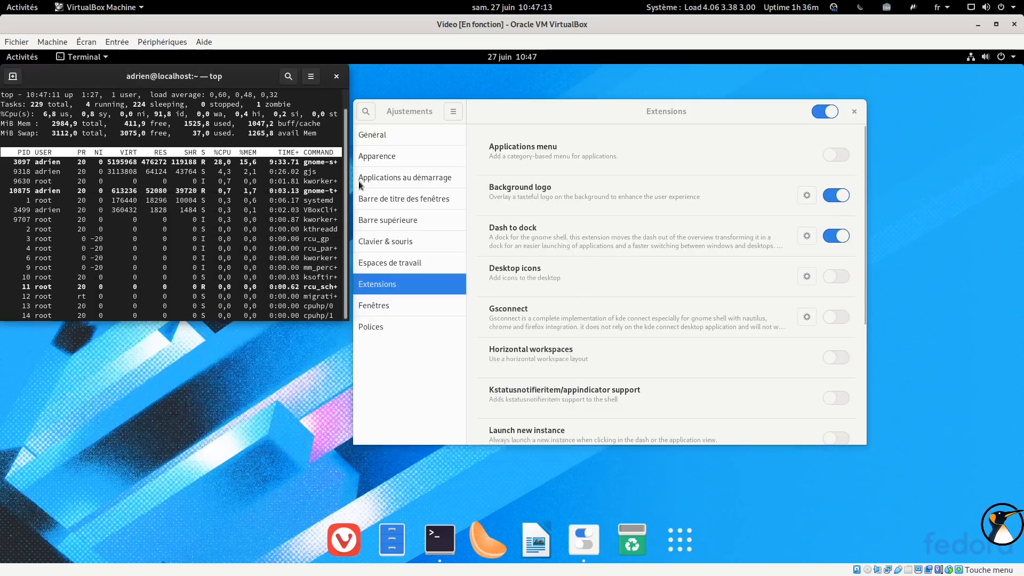
pyautogui.click(335, 76)
pyautogui.click(305, 235)
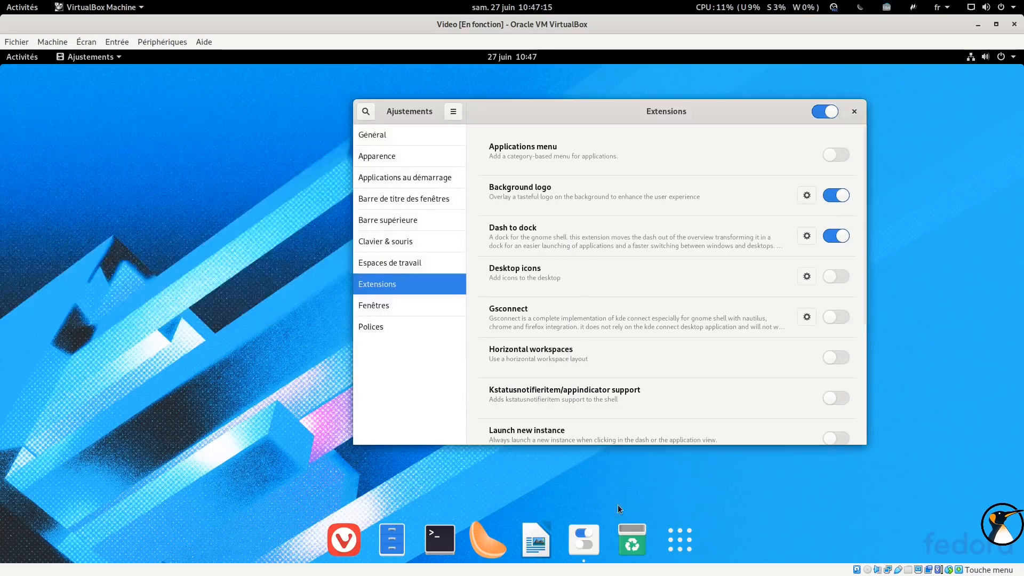
# Disable the Dash to dock extension and enable Kstatusnotifieritem/appindicator support
pyautogui.click(844, 236)
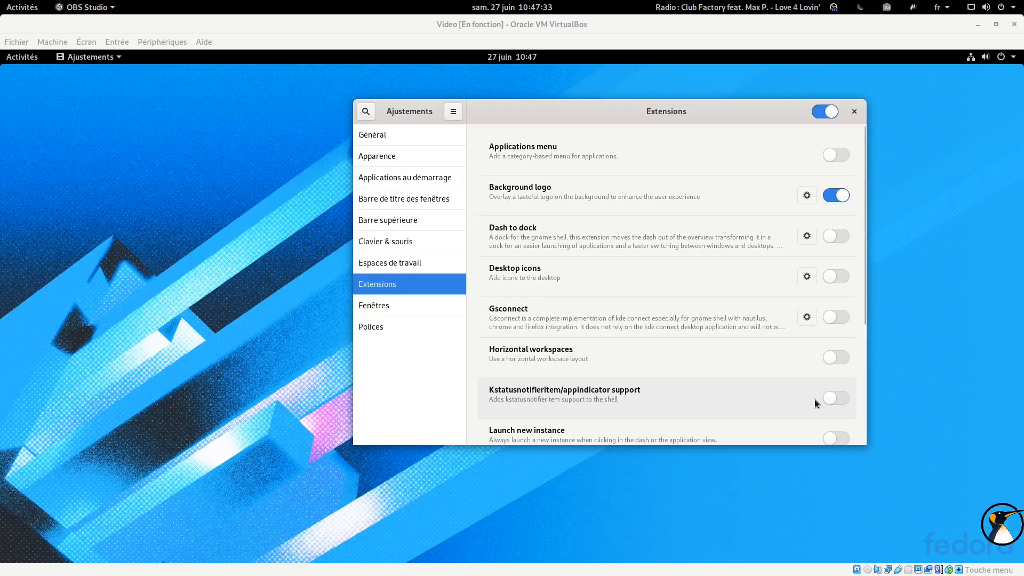
pyautogui.moveTo(745, 113); pyautogui.dragTo(696, 117)
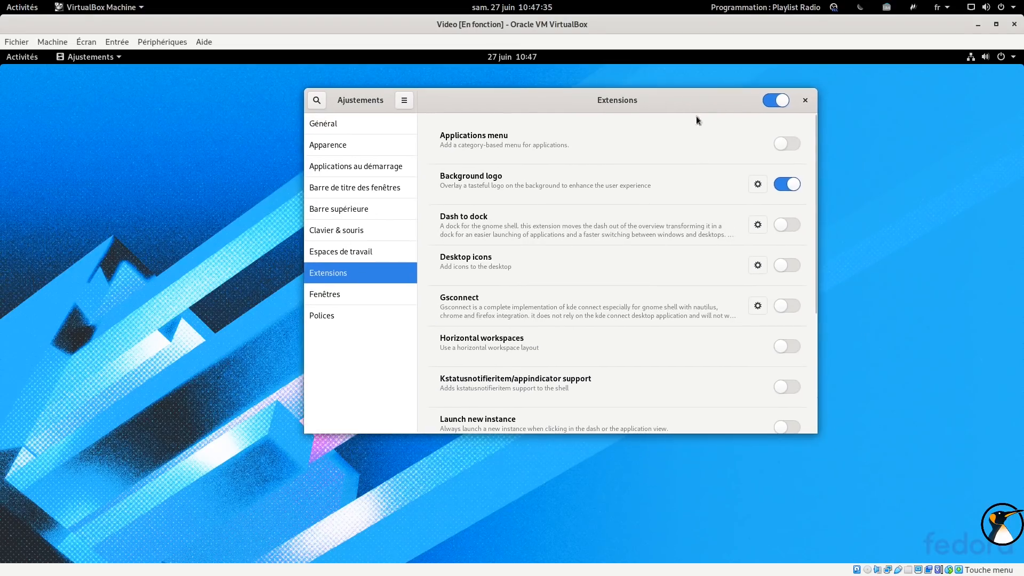
pyautogui.click(786, 388)
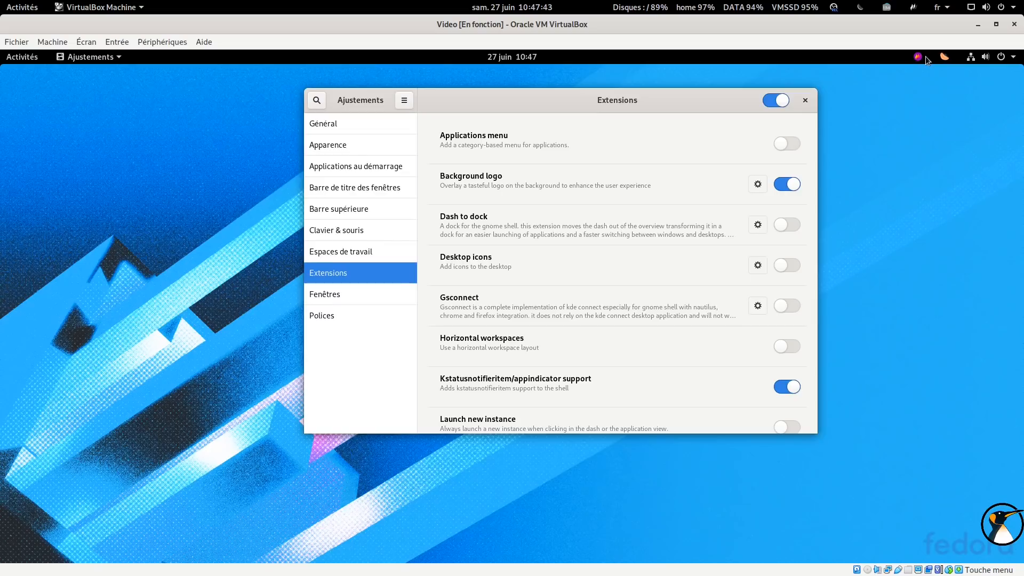
# Open the new tray indicator menus in the top bar
pyautogui.click(917, 57)
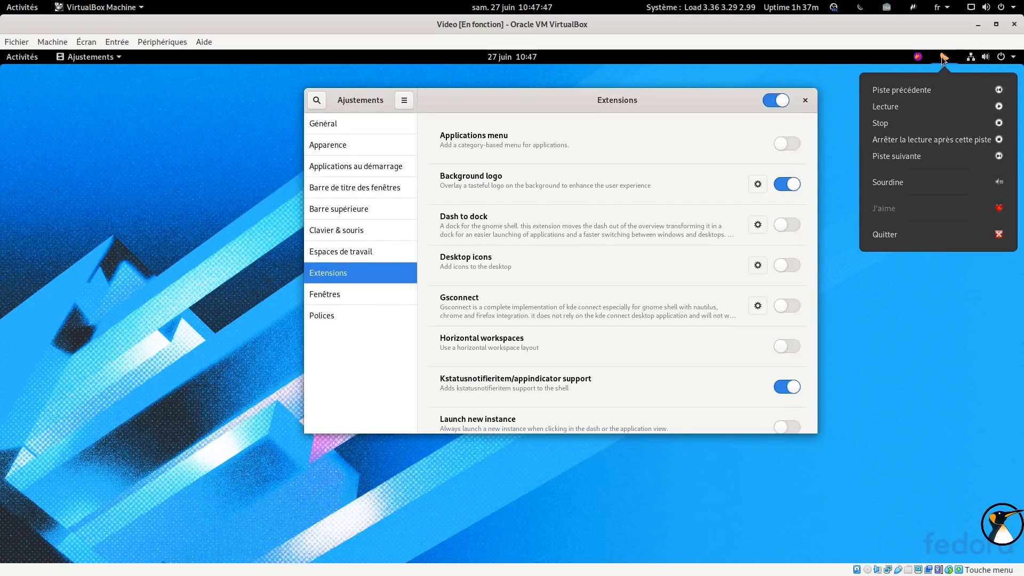
pyautogui.moveTo(941, 58)
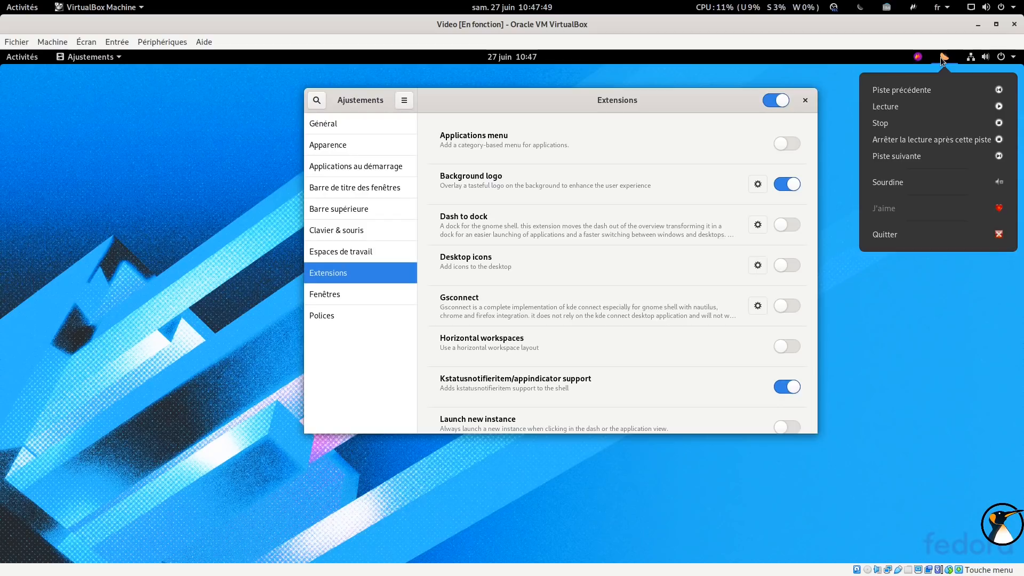
pyautogui.click(911, 58)
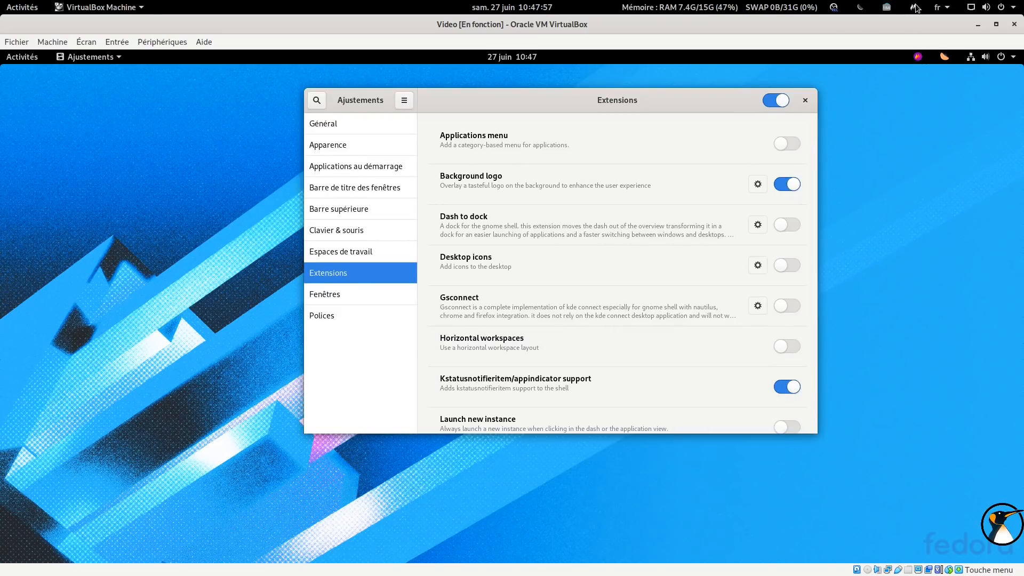
pyautogui.click(834, 9)
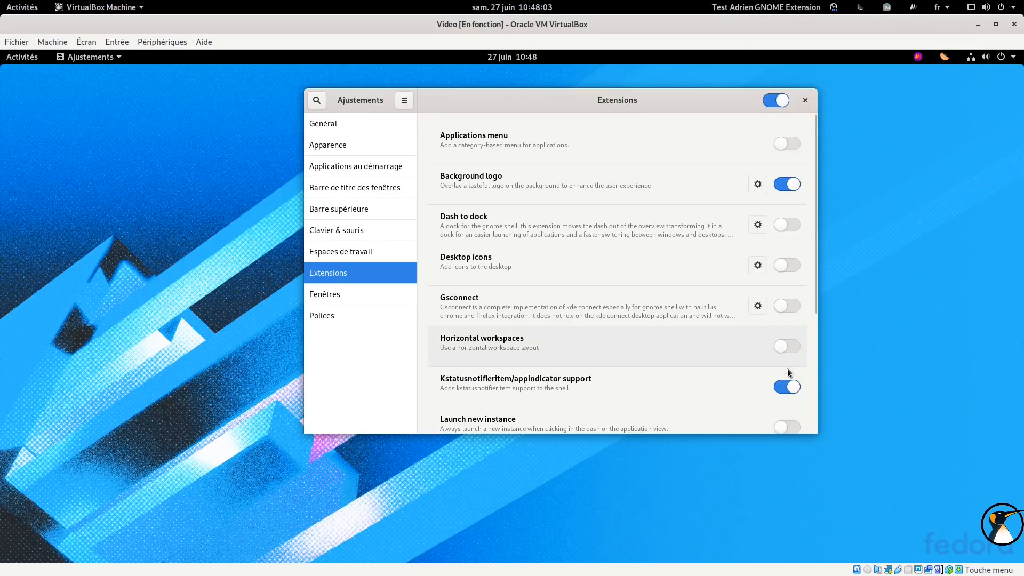
# Disable the Kstatusnotifieritem/appindicator support extension
pyautogui.click(787, 386)
pyautogui.click(787, 387)
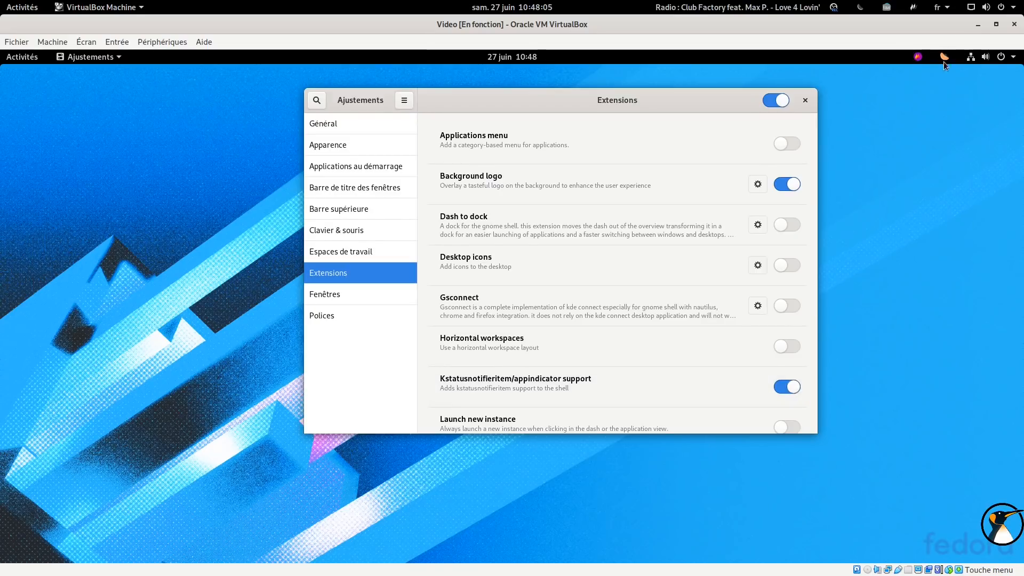
pyautogui.click(786, 388)
pyautogui.click(786, 389)
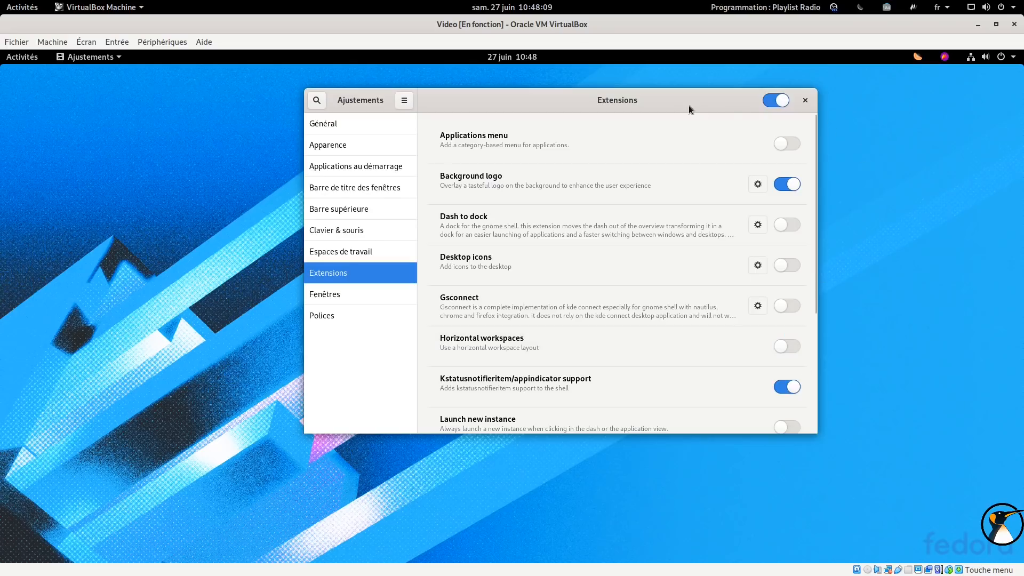
pyautogui.moveTo(683, 106); pyautogui.dragTo(678, 91)
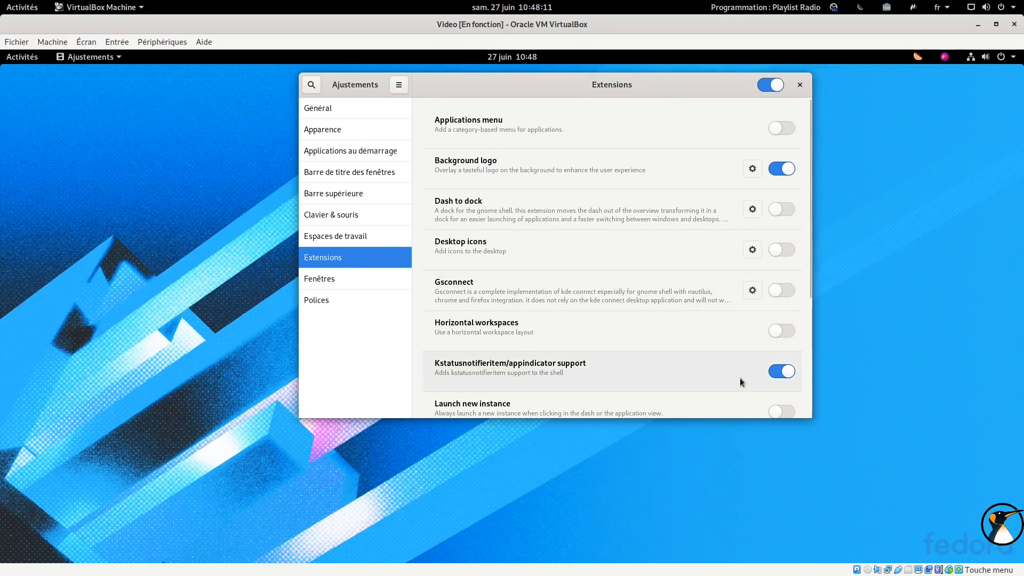
pyautogui.click(788, 372)
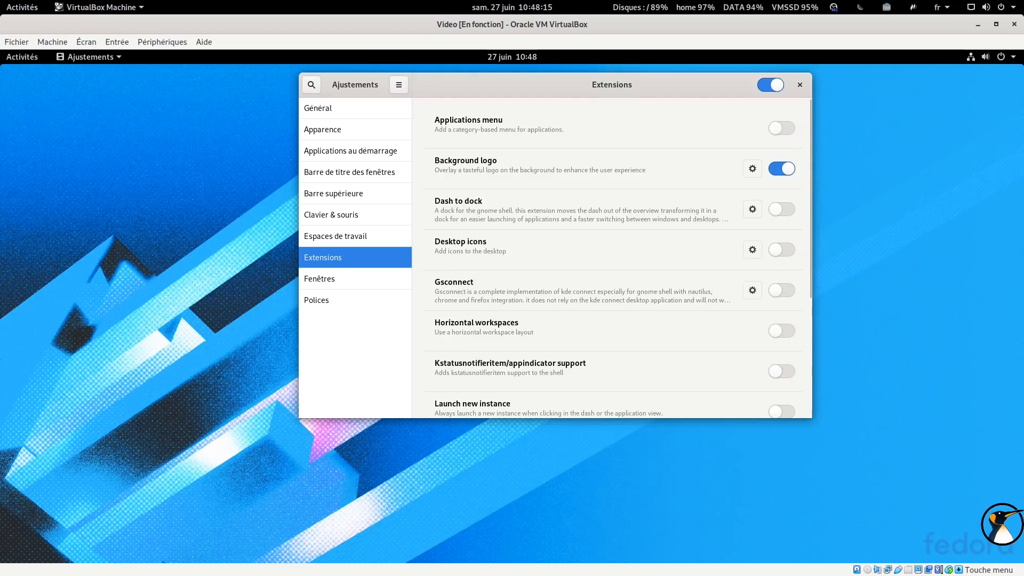
# Enable the Desktop icons extension
pyautogui.moveTo(600, 119); pyautogui.dragTo(683, 146)
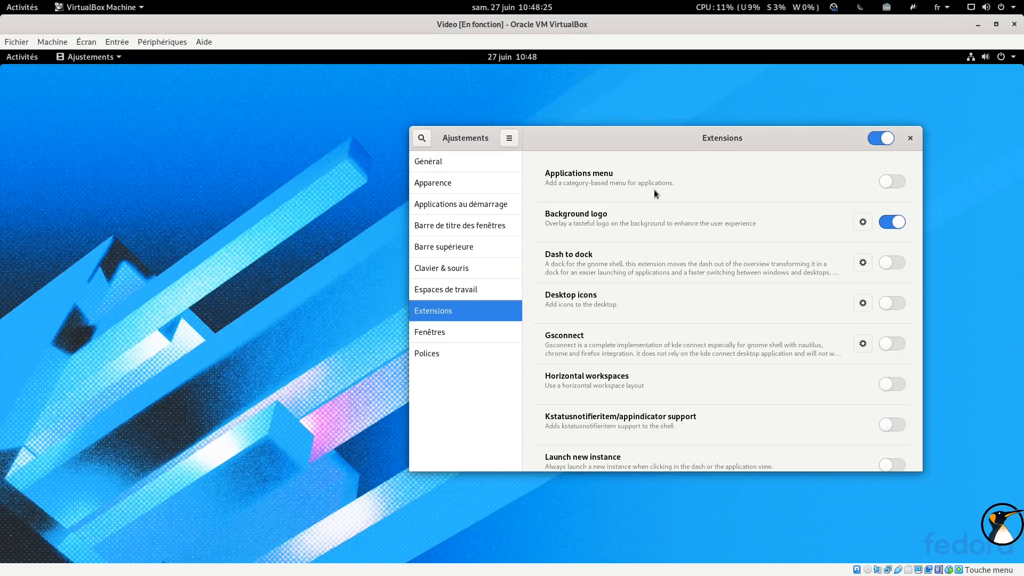
pyautogui.click(891, 303)
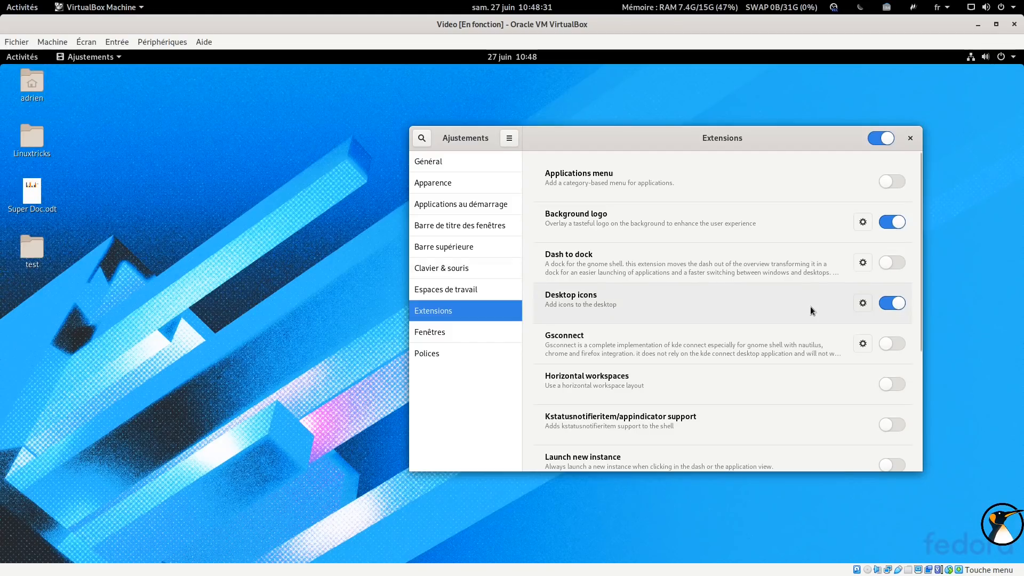
# Create a new folder named test 2 on the desktop
pyautogui.rightClick(114, 131)
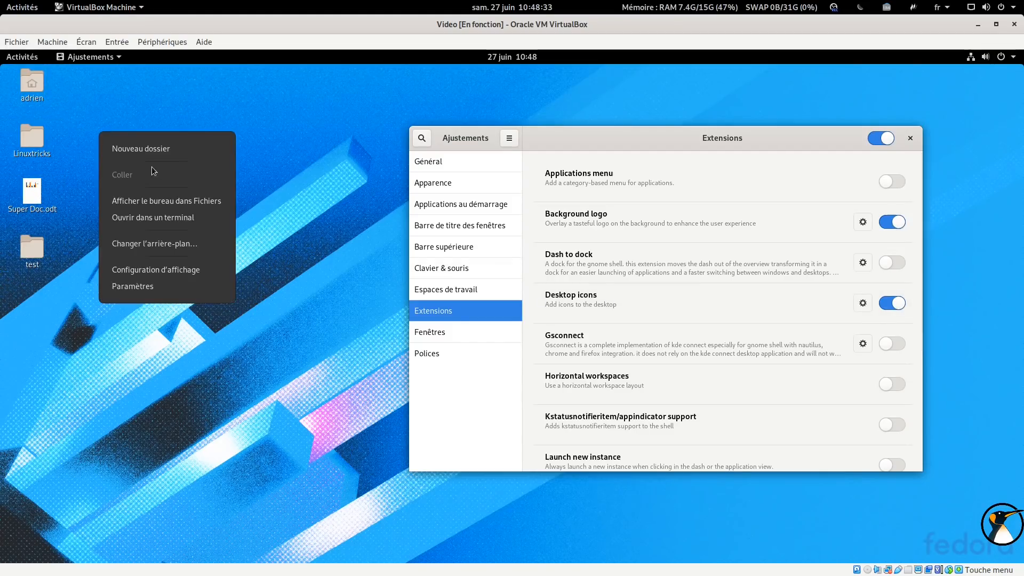
pyautogui.click(155, 151)
pyautogui.write('test ')
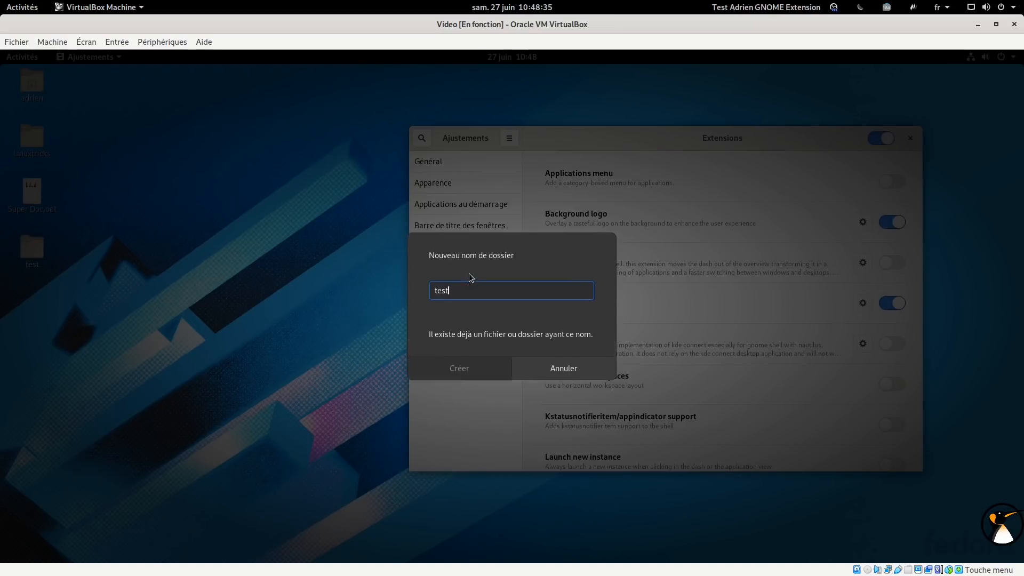
pyautogui.write('2')
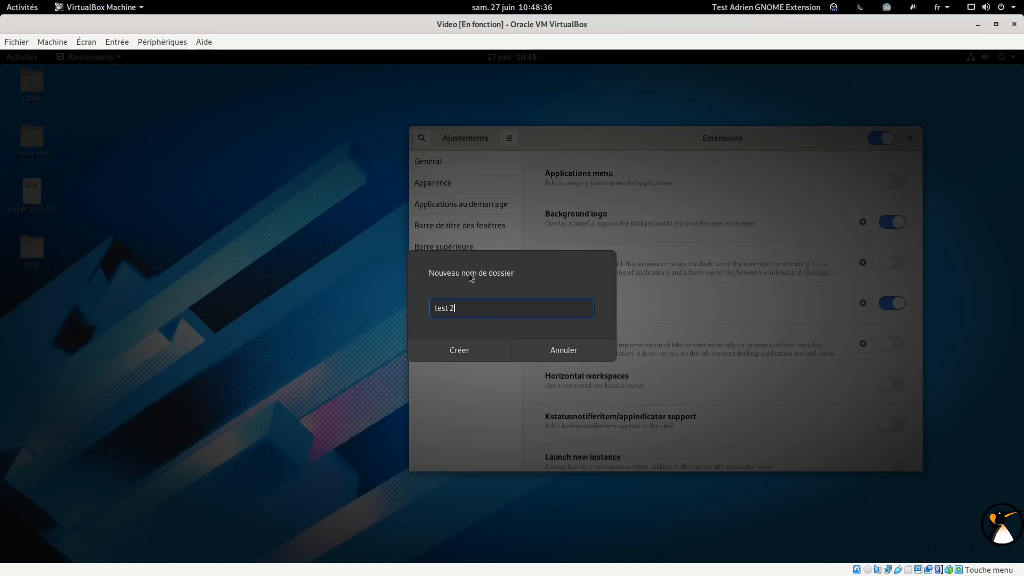
pyautogui.click(474, 351)
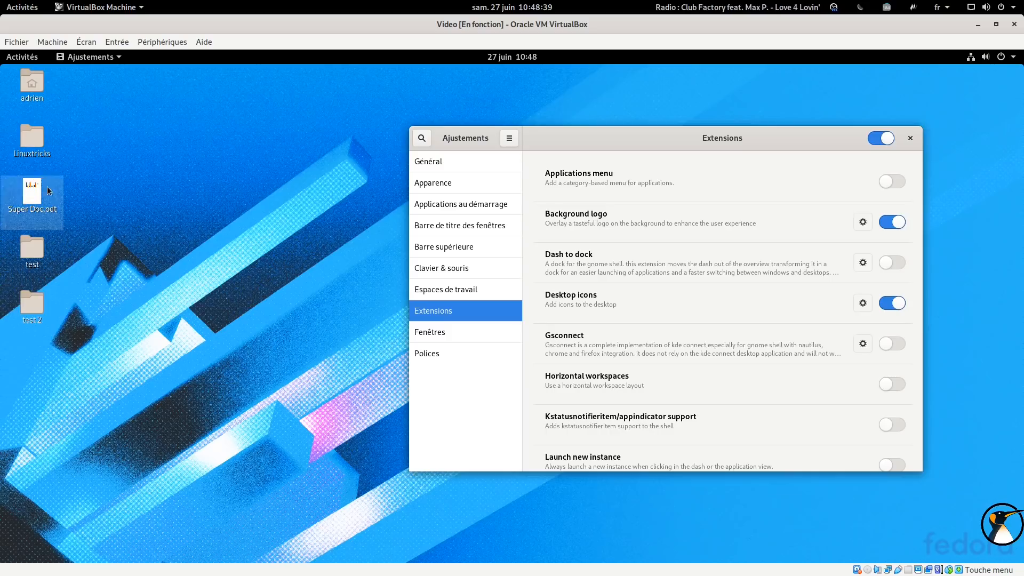
# Open the desktop folder in Files, delete the test and test 2 folders, and close the window
pyautogui.doubleClick(38, 88)
pyautogui.moveTo(168, 84); pyautogui.dragTo(377, 126)
pyautogui.doubleClick(352, 192)
pyautogui.moveTo(504, 226); pyautogui.dragTo(620, 187)
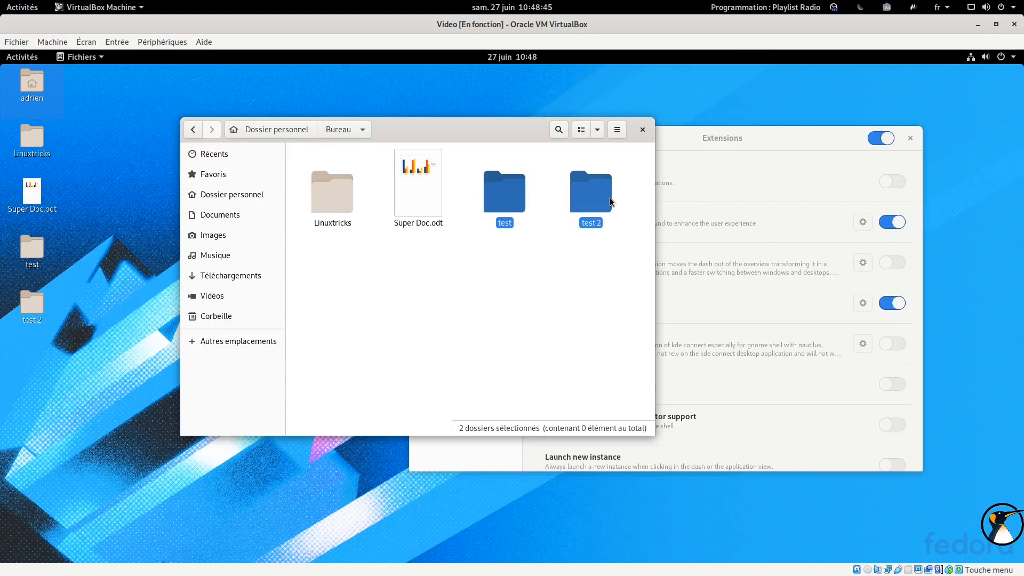
pyautogui.press('Delete')
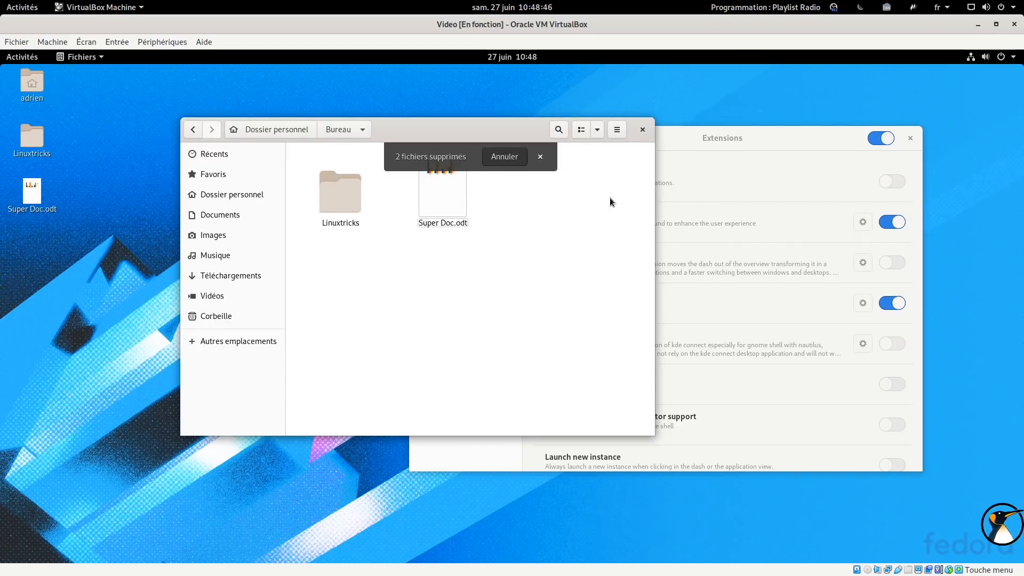
pyautogui.click(642, 130)
# Open the Desktop icons extension settings, set the desktop icon size to Grande, and close the dialog
pyautogui.moveTo(568, 139); pyautogui.dragTo(526, 112)
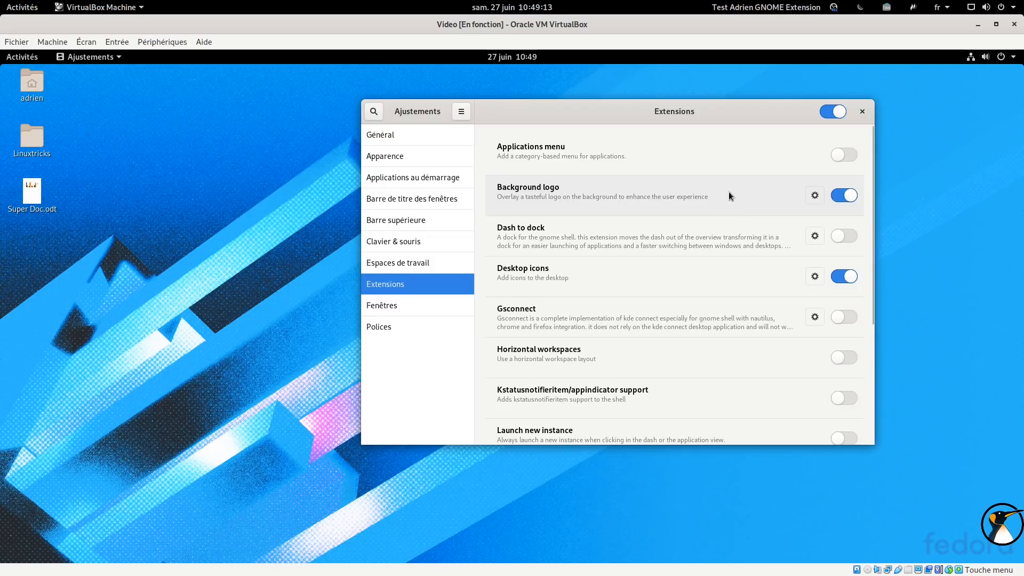
pyautogui.moveTo(589, 121); pyautogui.dragTo(652, 107)
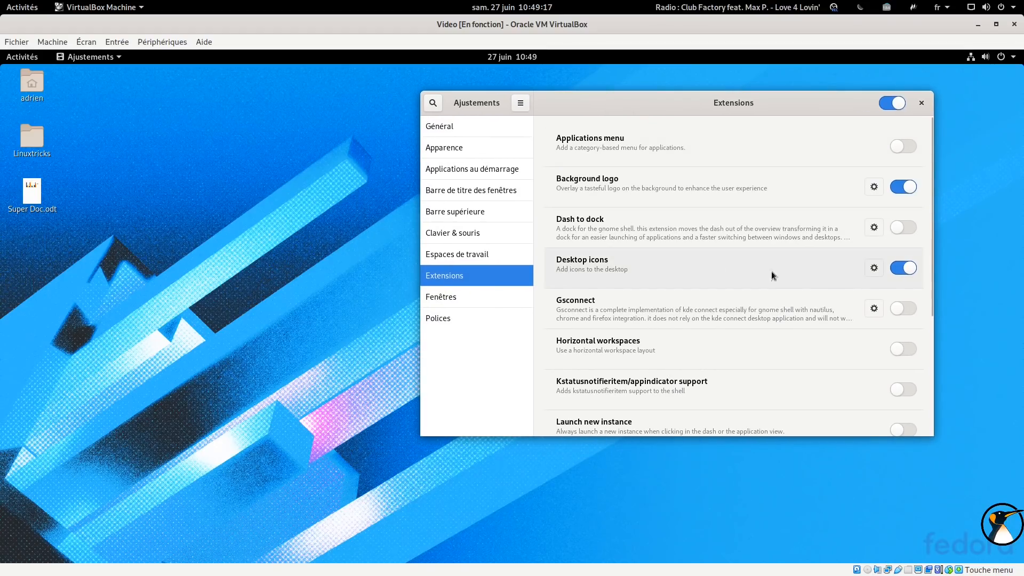
pyautogui.click(867, 272)
pyautogui.moveTo(229, 90); pyautogui.dragTo(607, 116)
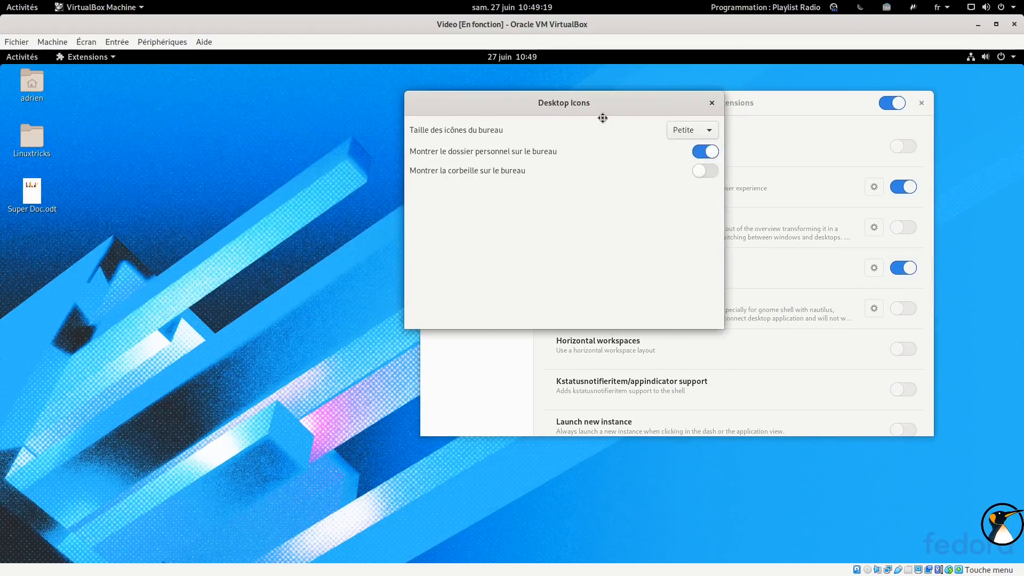
pyautogui.click(696, 134)
pyautogui.click(689, 163)
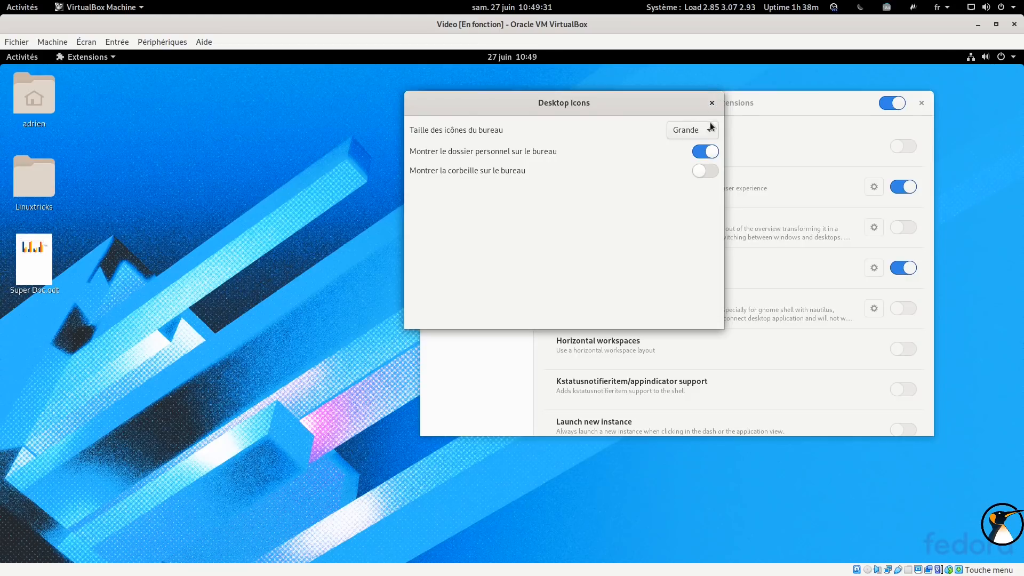
pyautogui.click(710, 153)
pyautogui.click(710, 152)
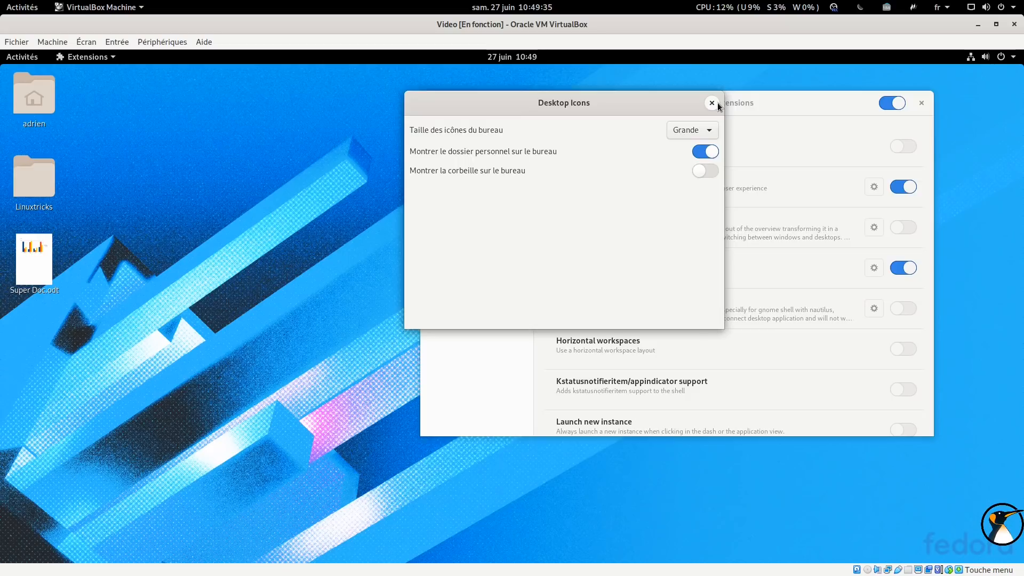
pyautogui.click(715, 104)
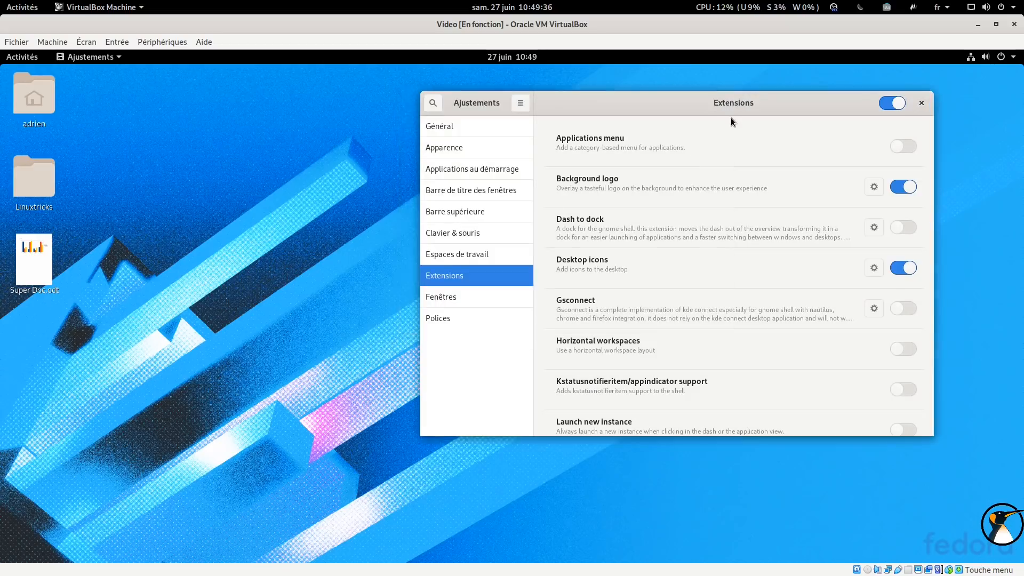
# Disable the Desktop icons extension and enable the Gsconnect extension
pyautogui.click(903, 269)
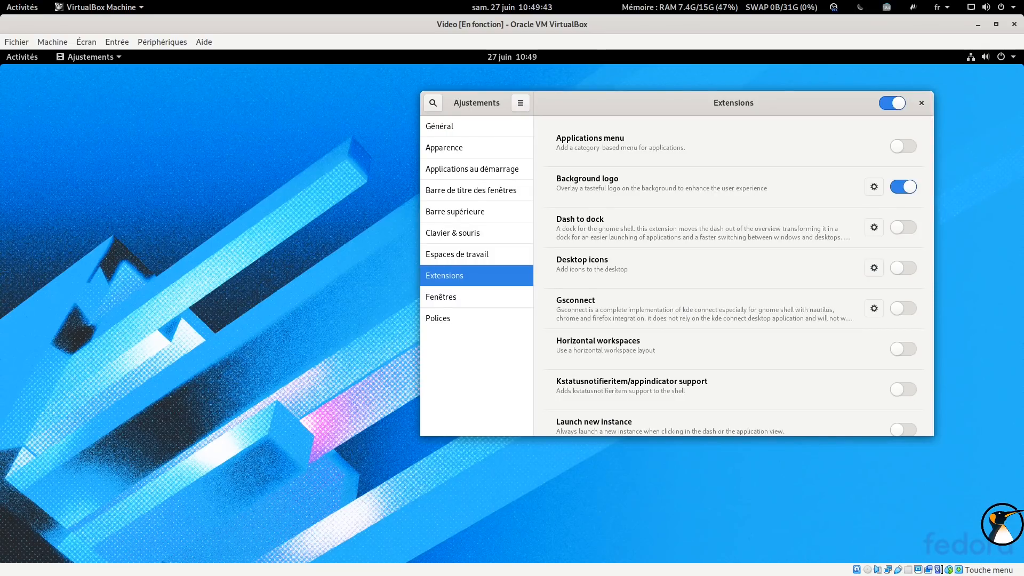
pyautogui.moveTo(678, 109); pyautogui.dragTo(555, 109)
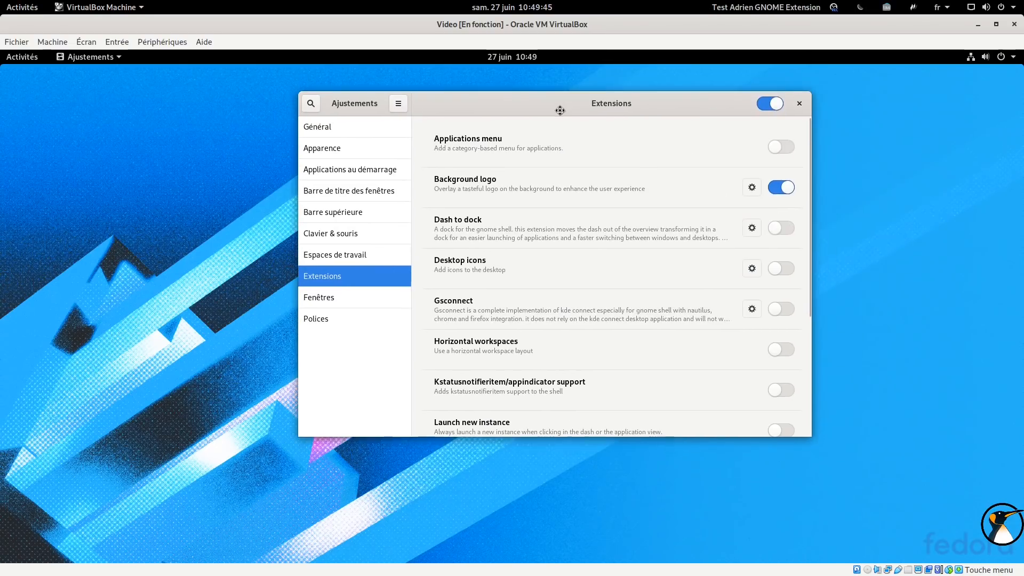
pyautogui.scroll(-1, 606, 187)
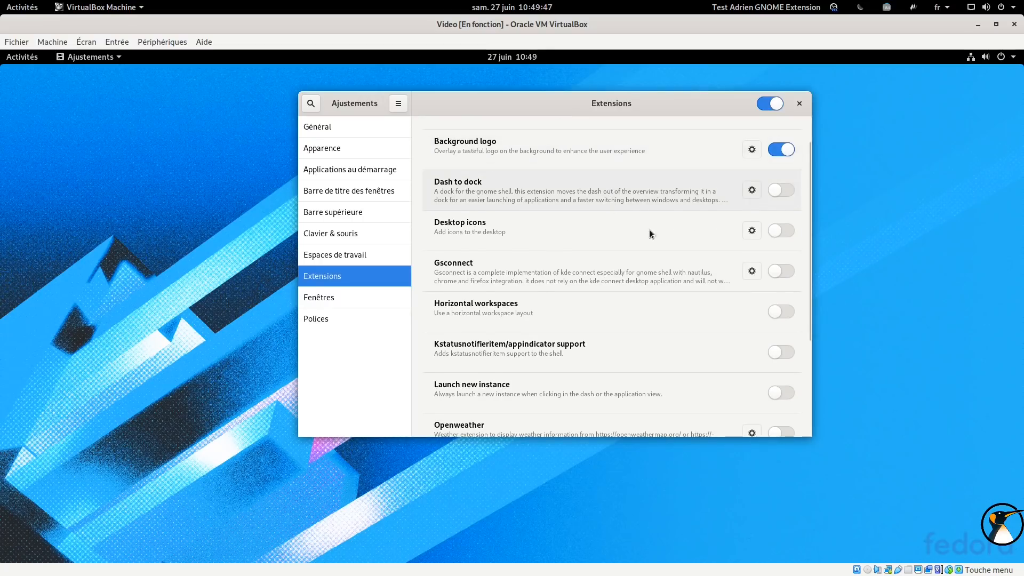
pyautogui.click(777, 272)
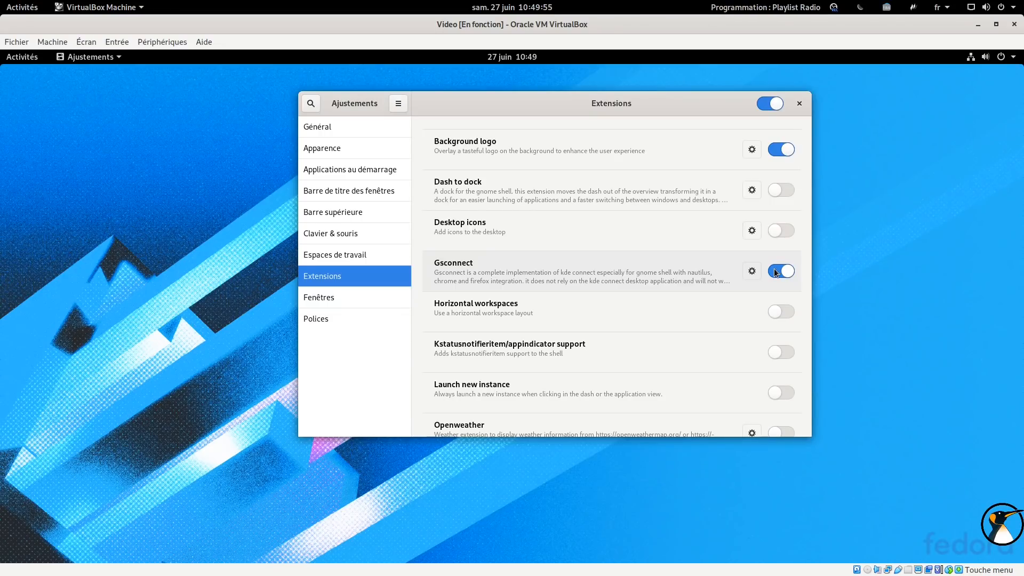
# Open the Gsconnect mobile devices settings from the system menu
pyautogui.click(985, 57)
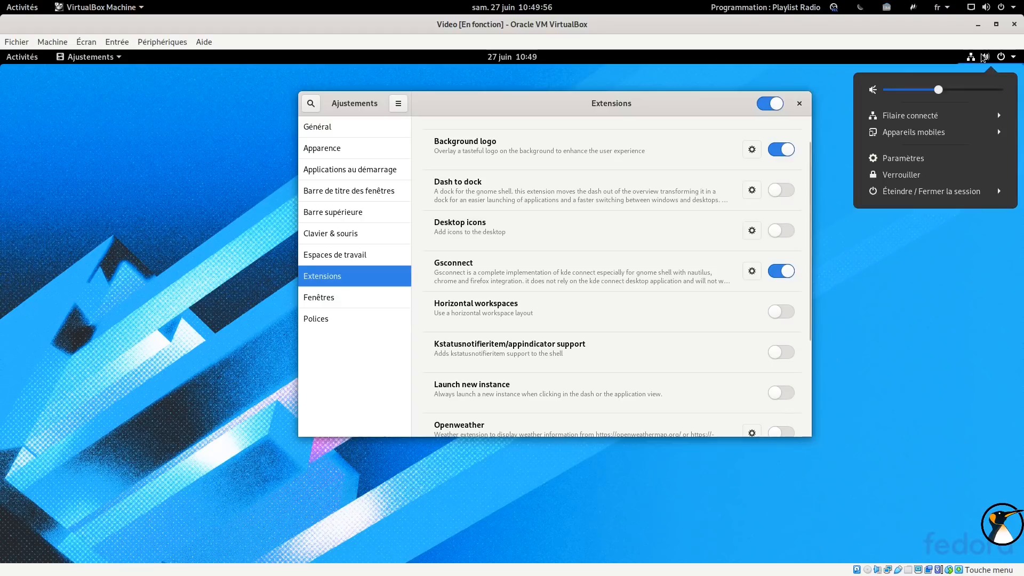
pyautogui.click(916, 137)
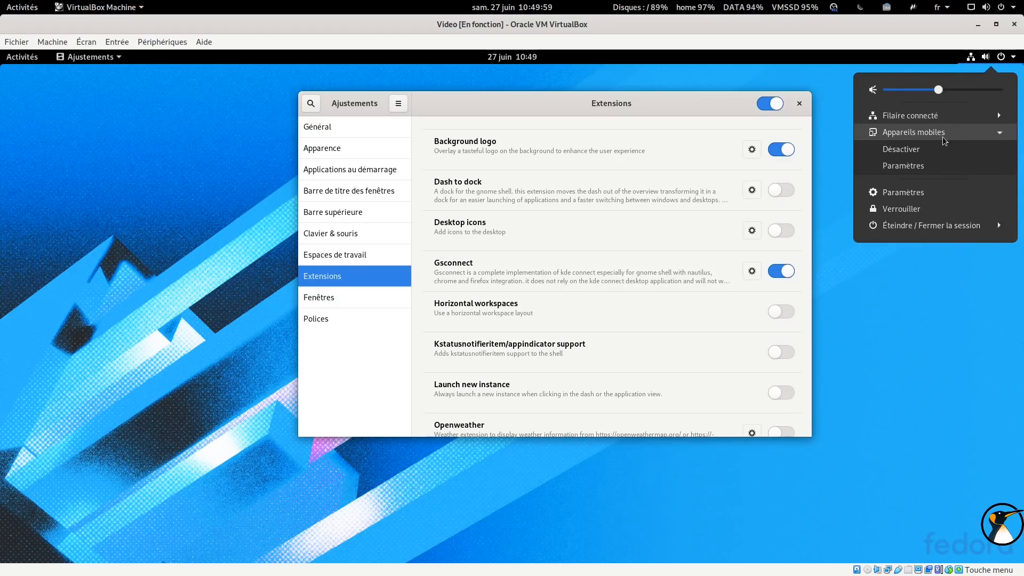
pyautogui.click(916, 164)
pyautogui.moveTo(178, 84); pyautogui.dragTo(821, 153)
pyautogui.moveTo(542, 108); pyautogui.dragTo(346, 106)
pyautogui.click(726, 140)
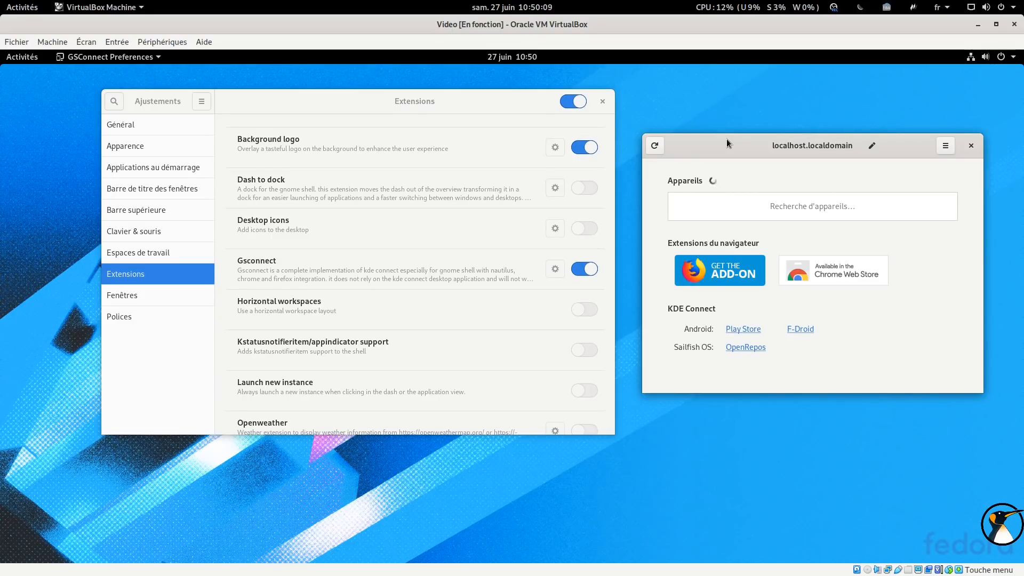
pyautogui.click(972, 7)
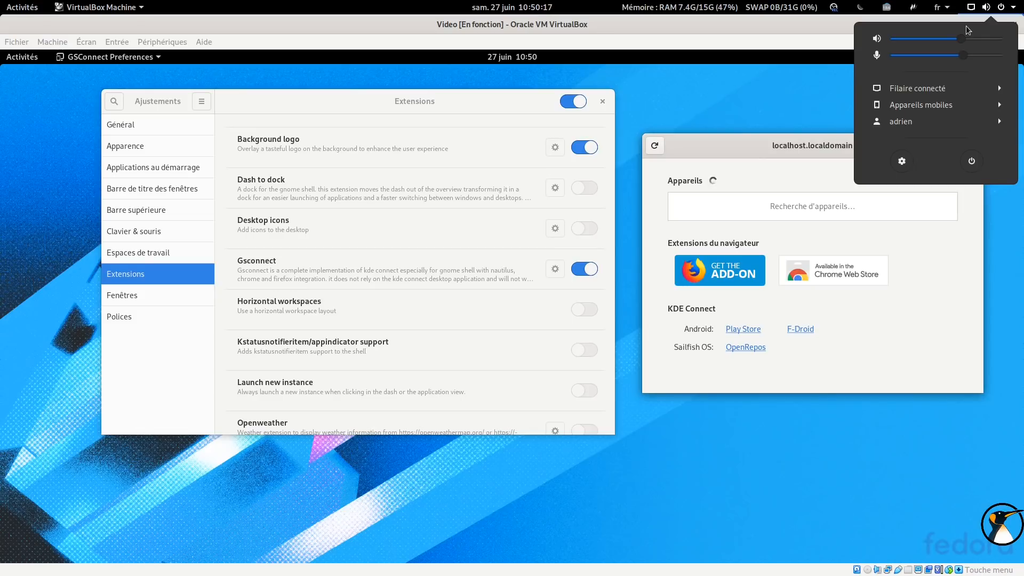
pyautogui.click(923, 105)
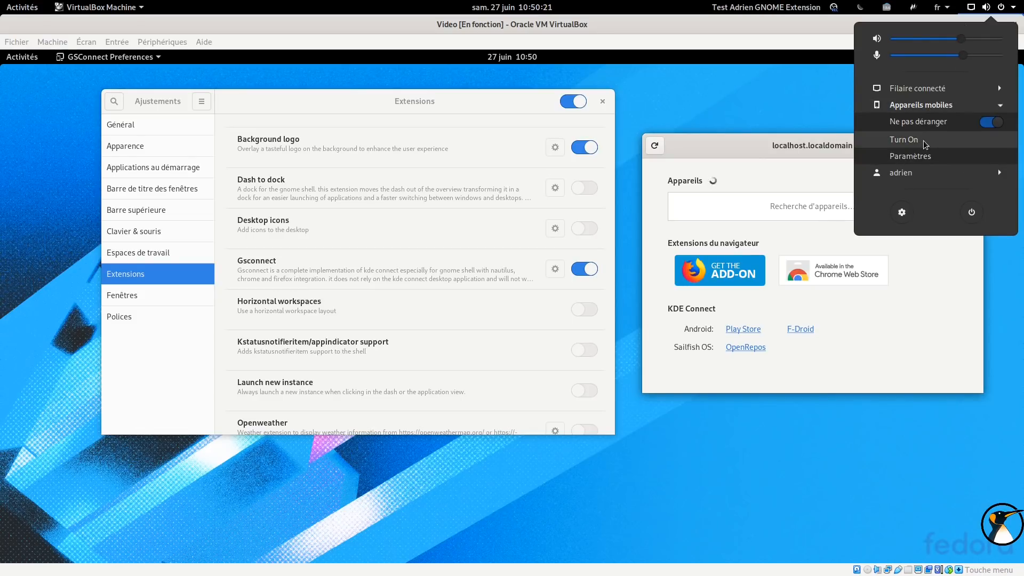
pyautogui.click(921, 157)
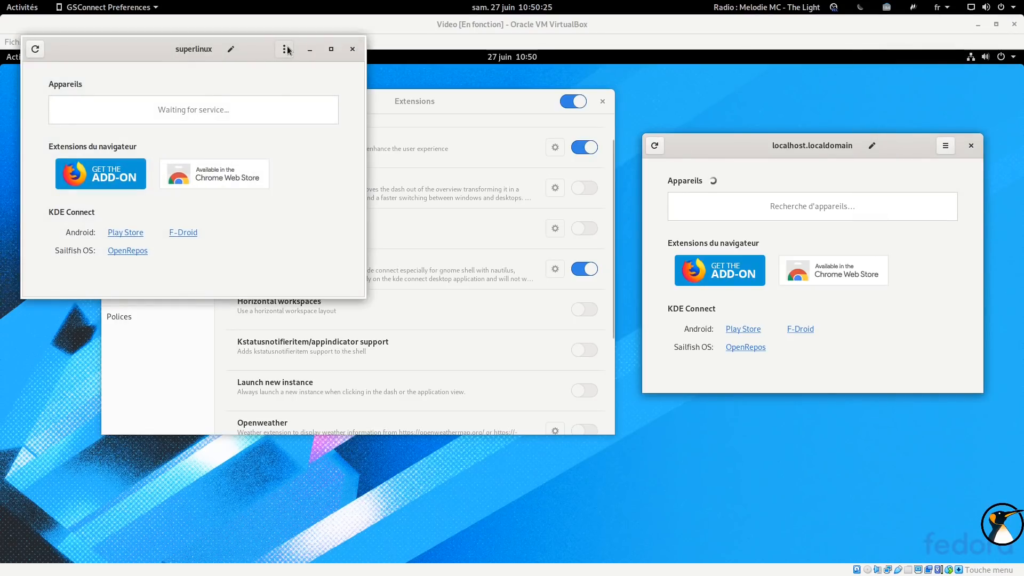
pyautogui.click(287, 50)
pyautogui.click(316, 52)
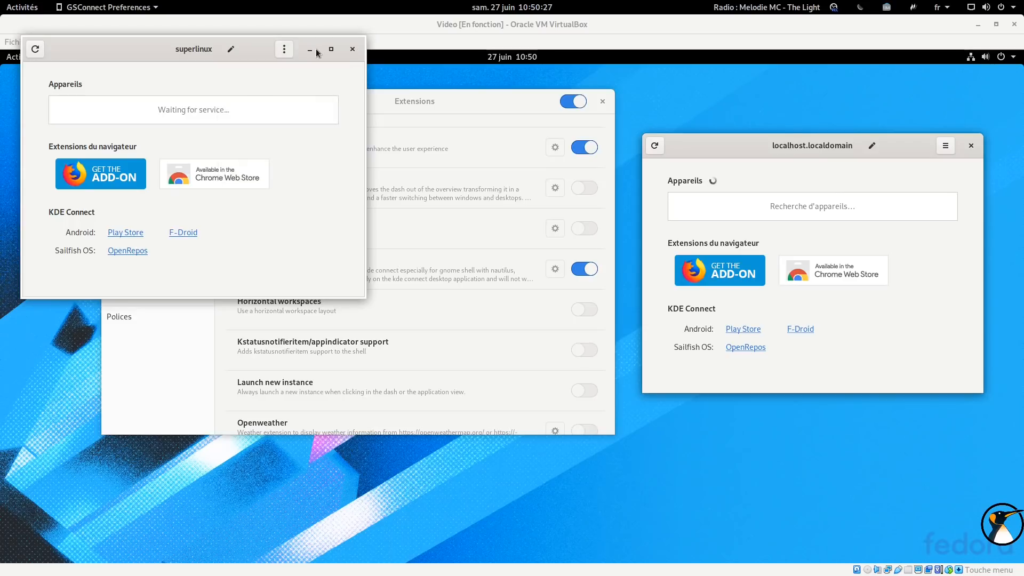
pyautogui.click(352, 50)
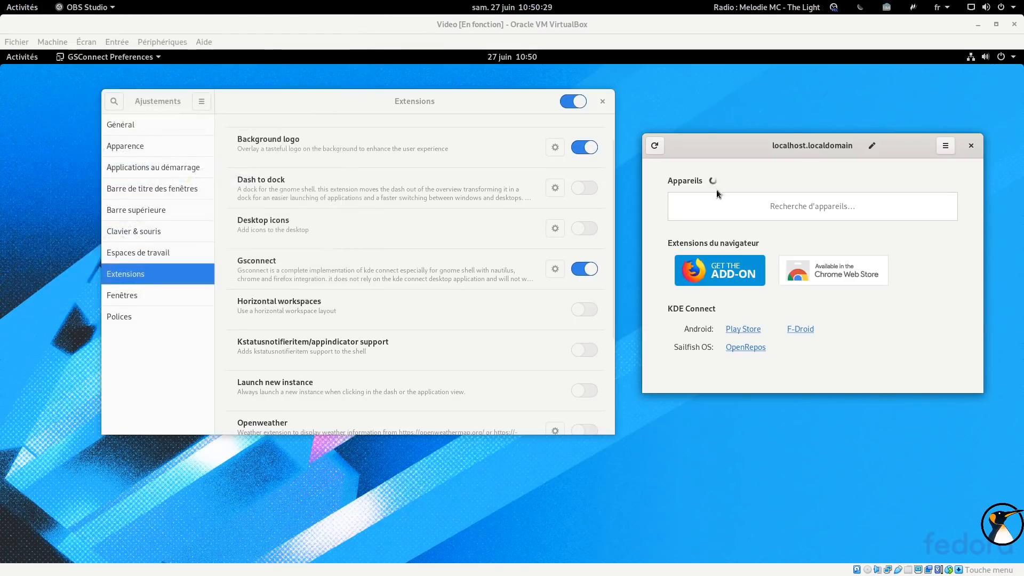
# Accept the pairing request from the Honor 8 Lite phone and close the Gsconnect settings window
pyautogui.click(847, 206)
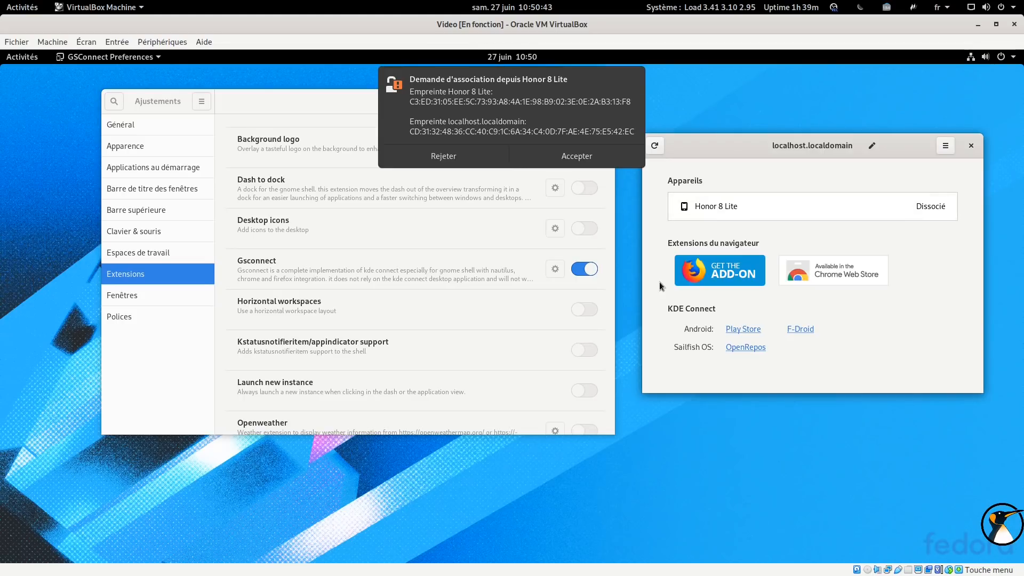
pyautogui.click(577, 159)
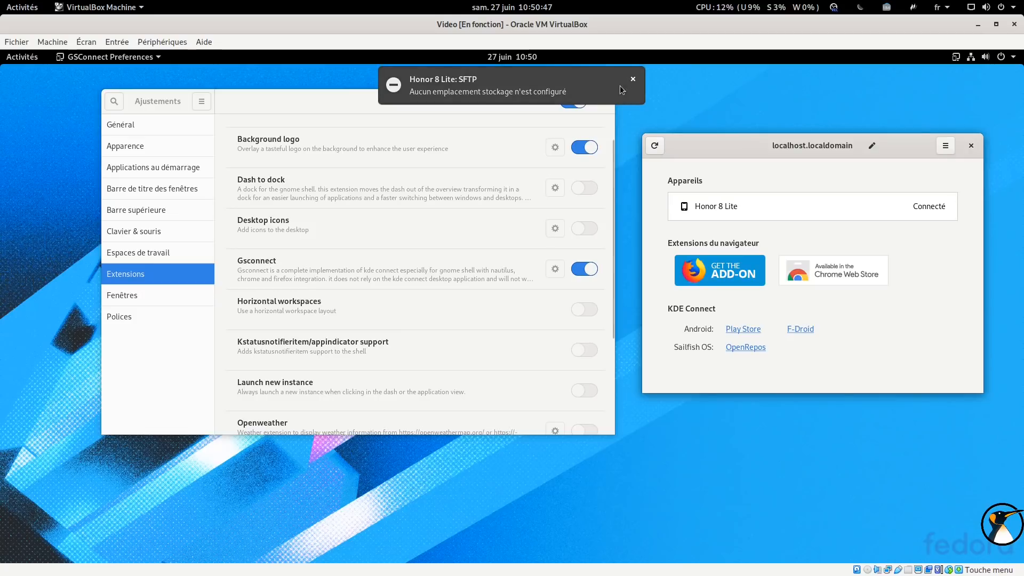
pyautogui.click(633, 79)
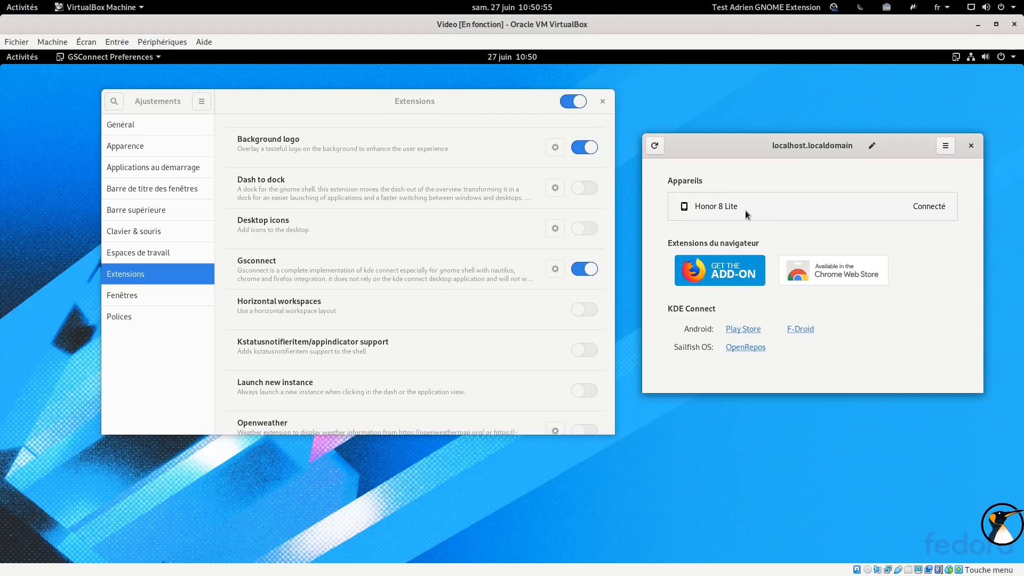
pyautogui.click(971, 145)
# Ring the Honor 8 Lite phone from its entry in the system menu
pyautogui.click(970, 58)
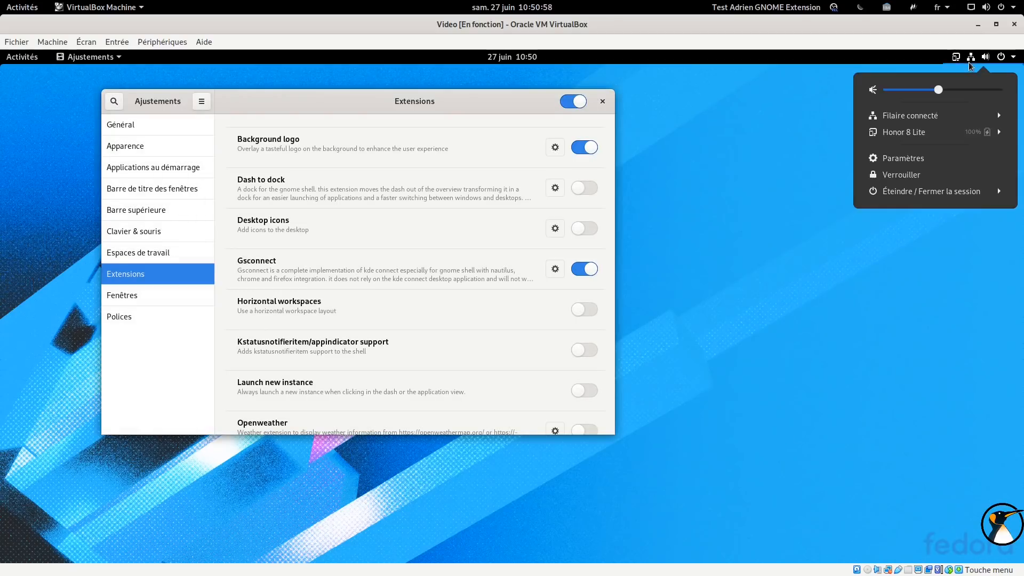
pyautogui.click(931, 132)
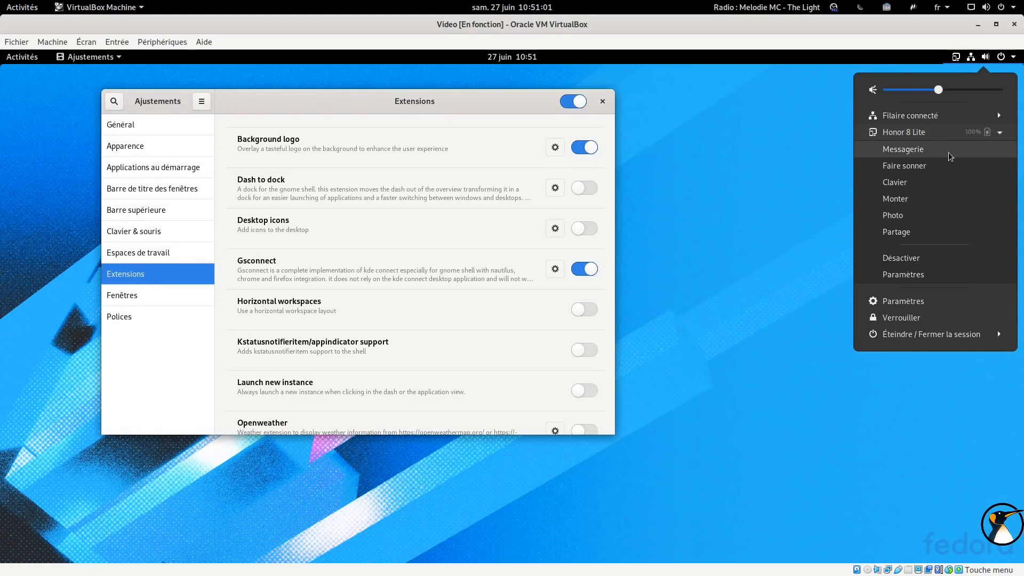
pyautogui.click(914, 166)
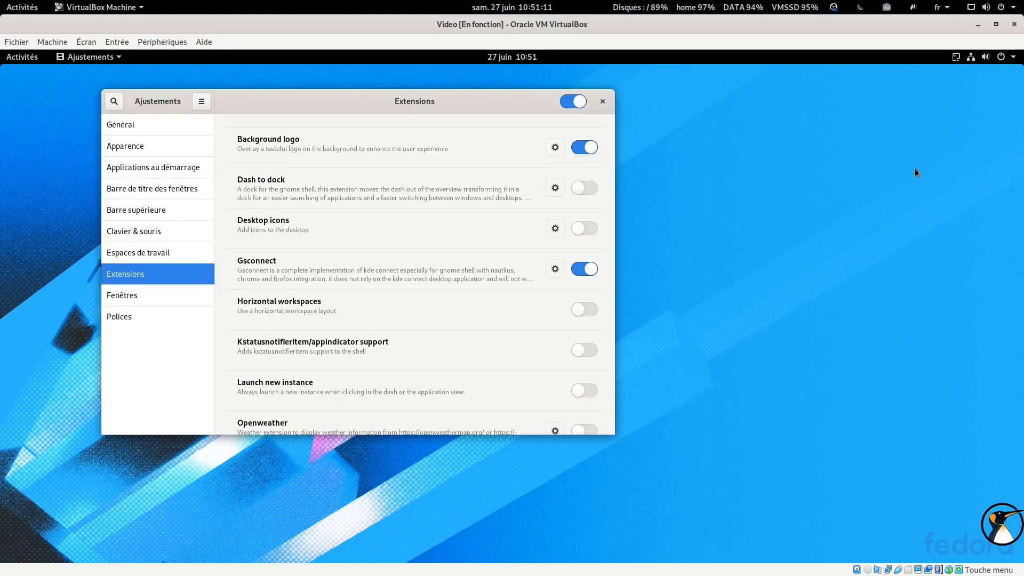
# Open the remote keyboard for the Honor 8 Lite from the system menu, then close it
pyautogui.click(972, 58)
pyautogui.click(919, 140)
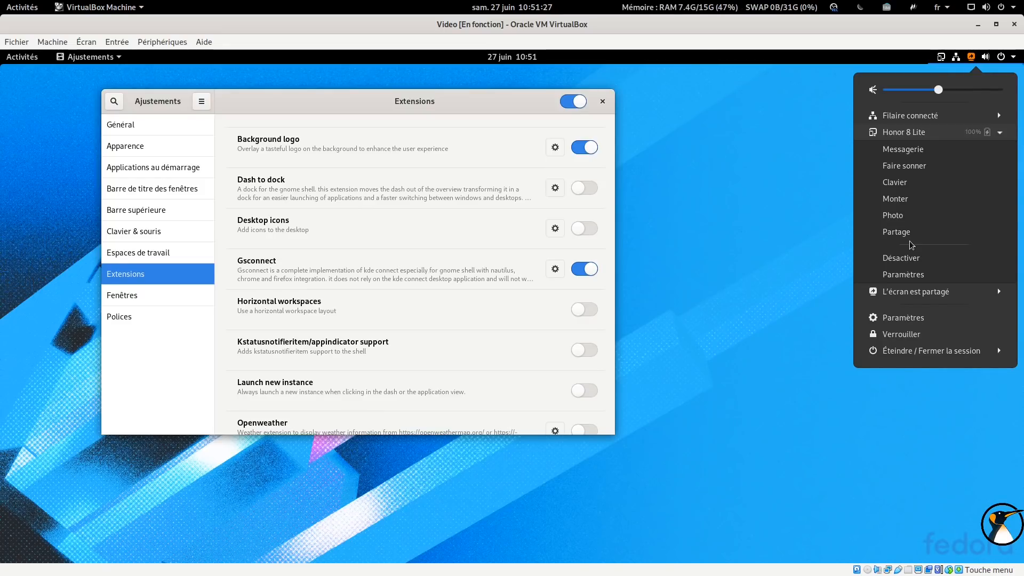
pyautogui.click(913, 186)
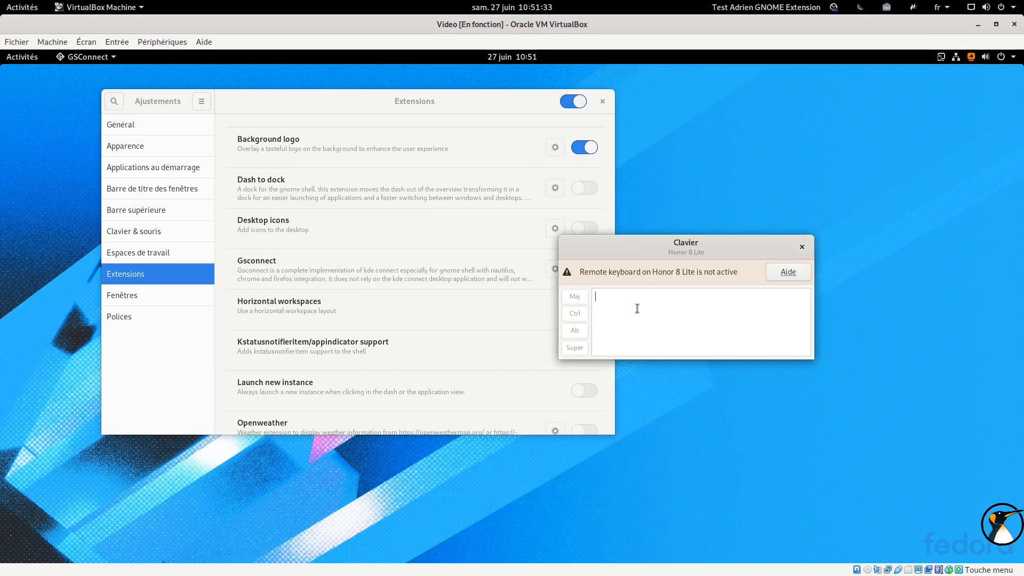
pyautogui.click(802, 247)
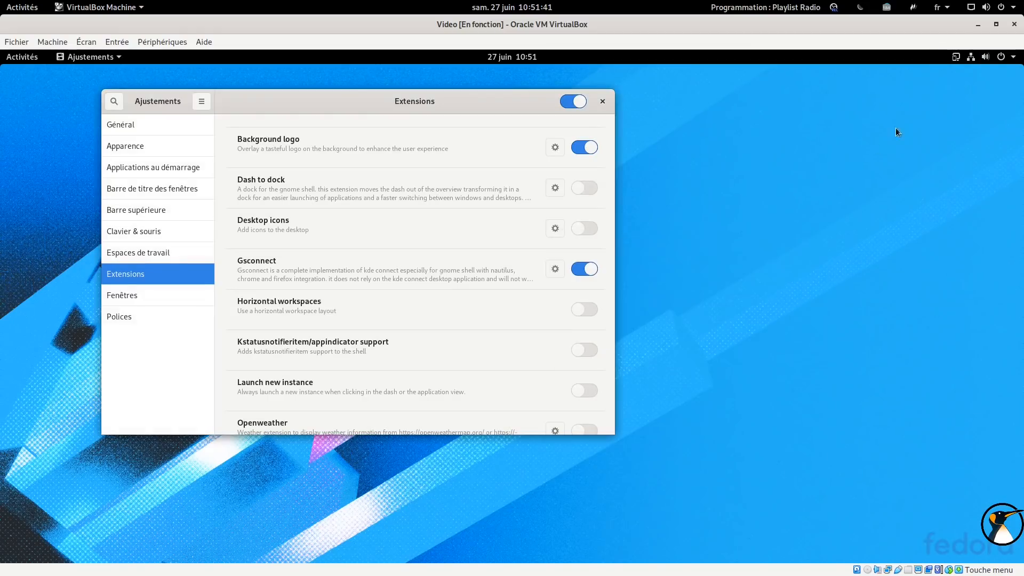
# Mount the Honor 8 Lite phone's storage from the system menu
pyautogui.click(959, 57)
pyautogui.click(934, 131)
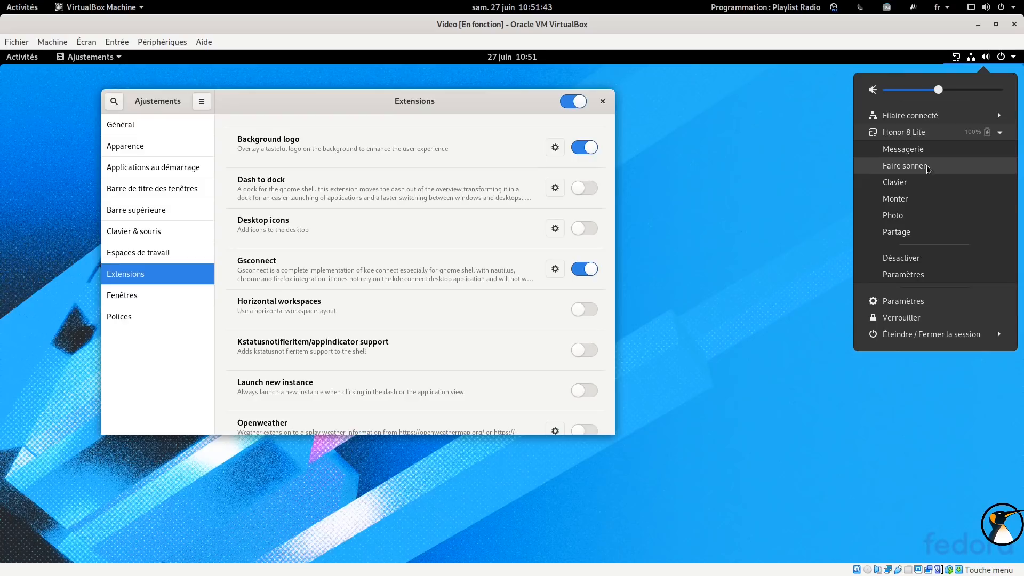
pyautogui.click(905, 198)
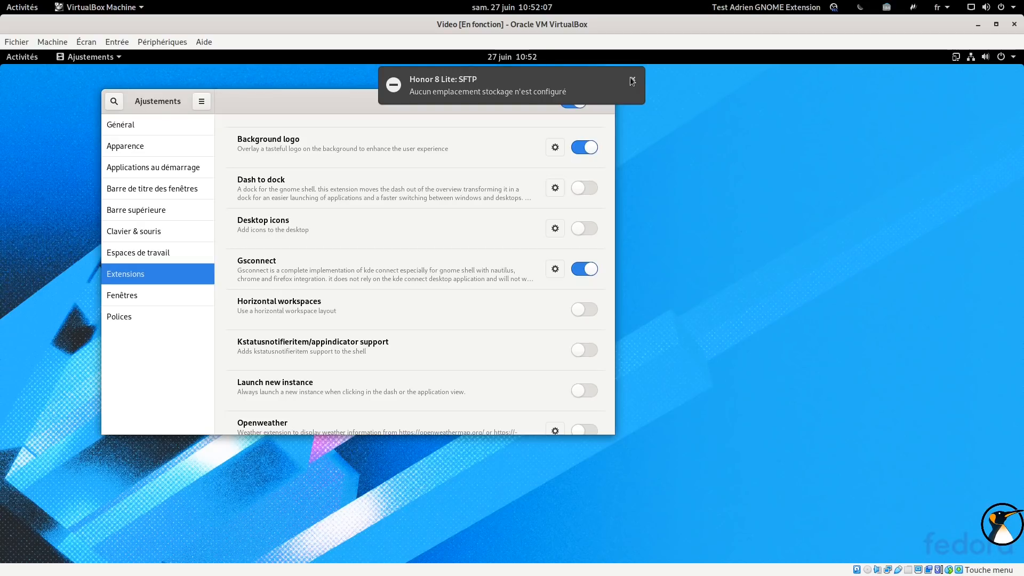
# Mount the Honor 8 Lite storage once more from its entry in the system menu
pyautogui.click(964, 57)
pyautogui.click(910, 133)
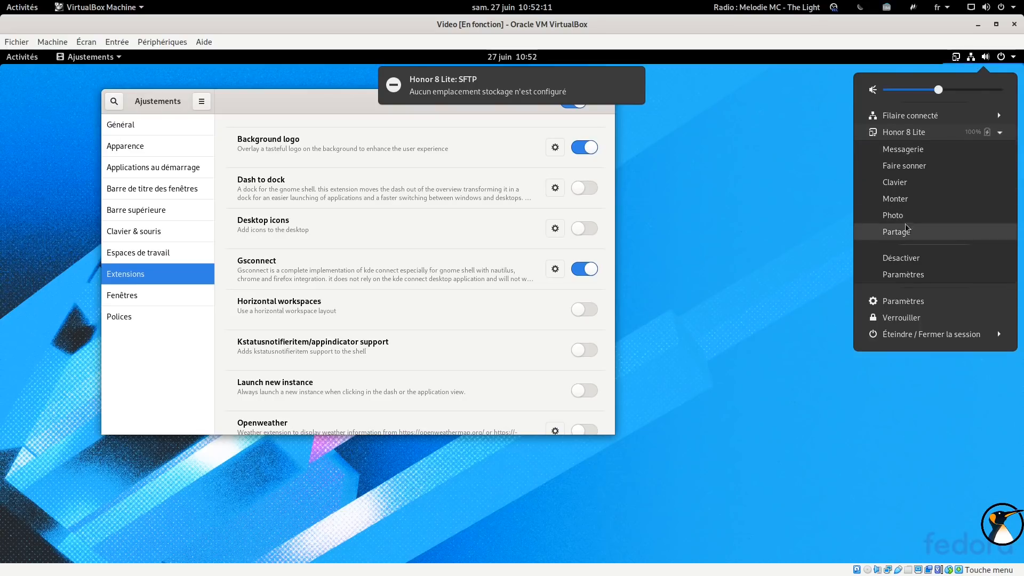
pyautogui.click(905, 200)
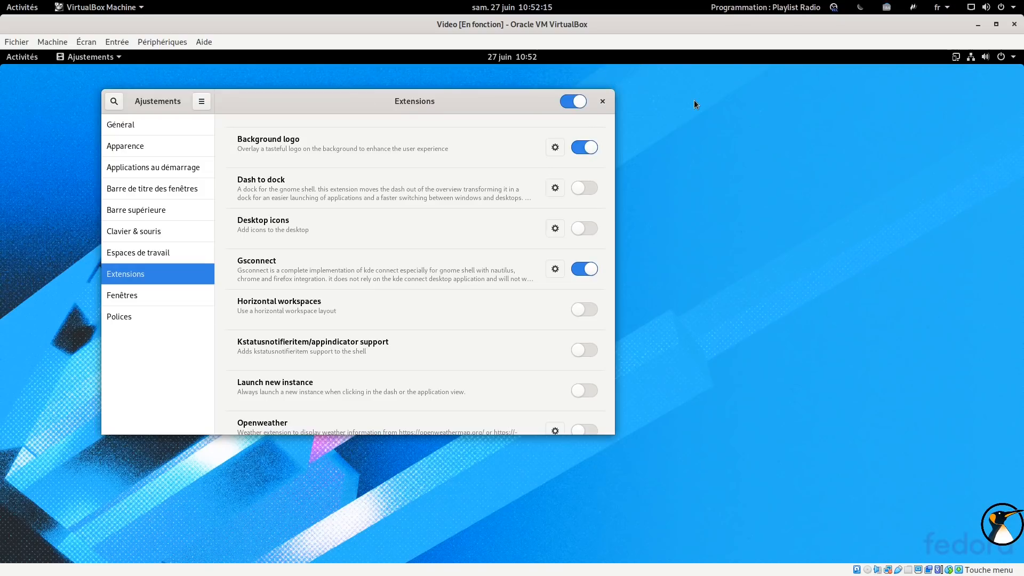
# Open the phone's FCAF-3ACC storage folder in Files from the system menu and move the file window aside
pyautogui.click(956, 56)
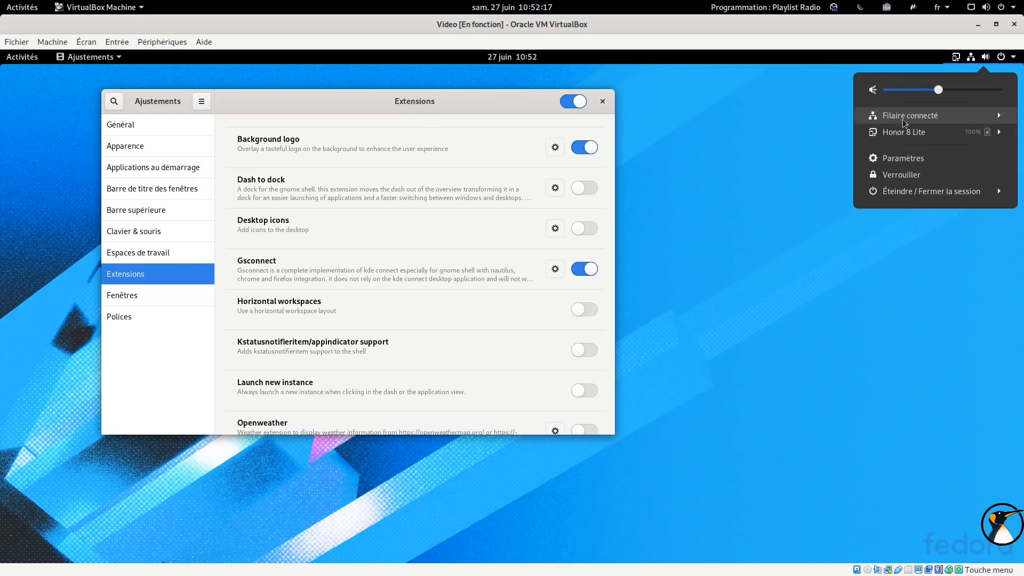
pyautogui.click(907, 131)
pyautogui.click(901, 199)
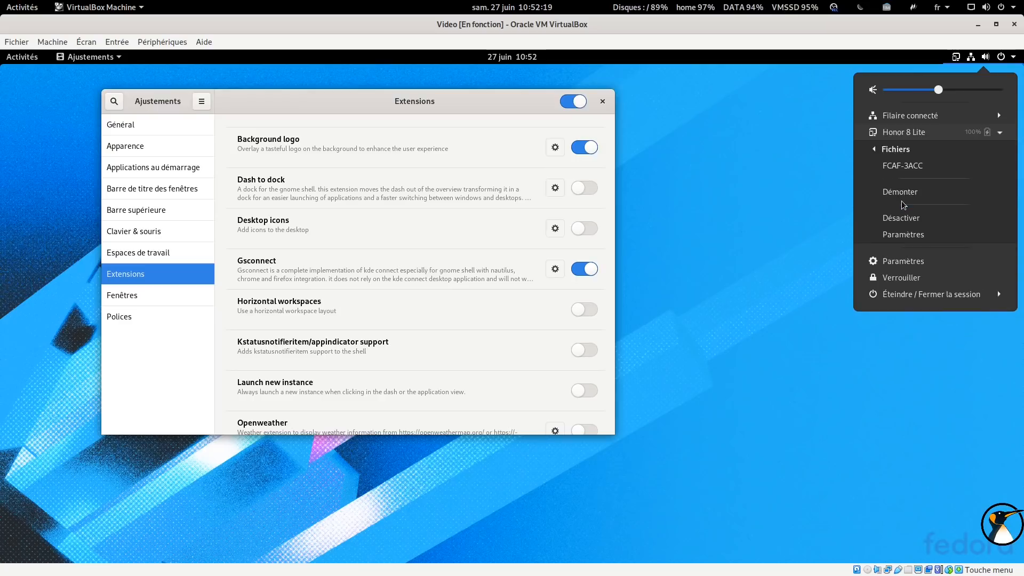
pyautogui.click(903, 167)
pyautogui.moveTo(254, 85); pyautogui.dragTo(721, 109)
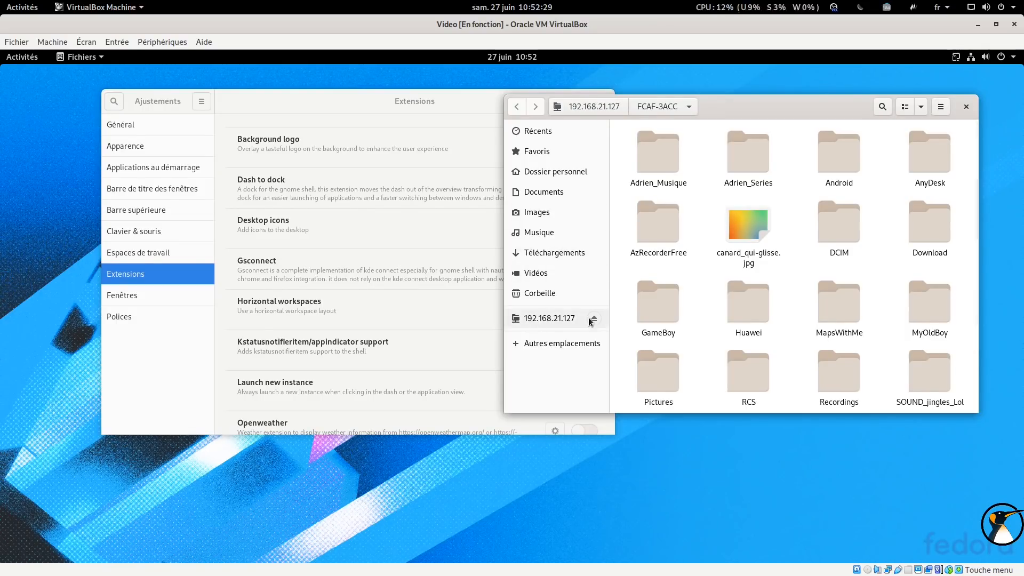
# Open the image canard_qui-glisse.jpg from the phone storage in the image viewer, then close it
pyautogui.click(748, 230)
pyautogui.doubleClick(748, 230)
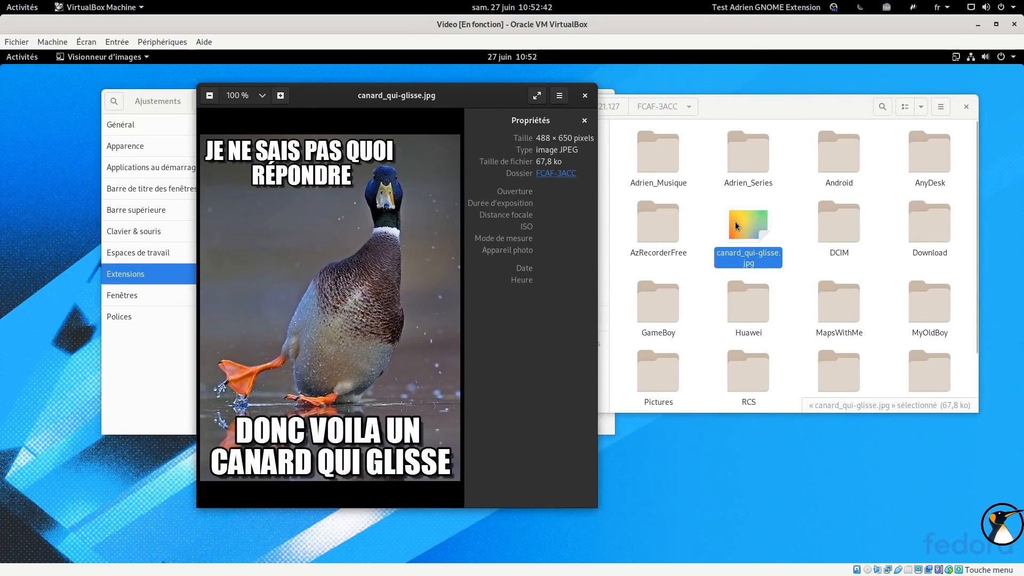
pyautogui.click(585, 96)
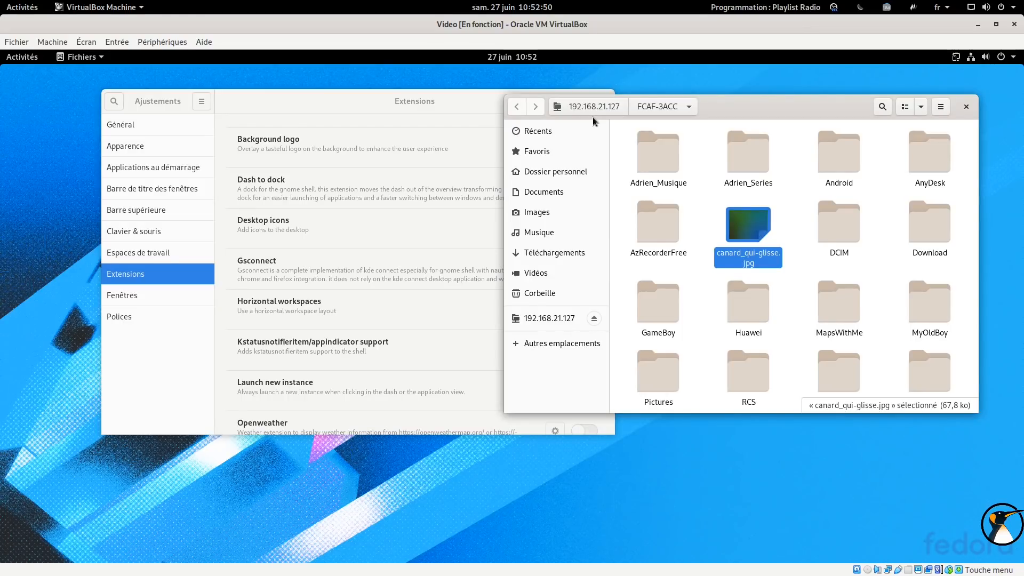
# Close the file manager window and switch off the Gsconnect extension
pyautogui.click(966, 107)
pyautogui.moveTo(487, 100); pyautogui.dragTo(556, 93)
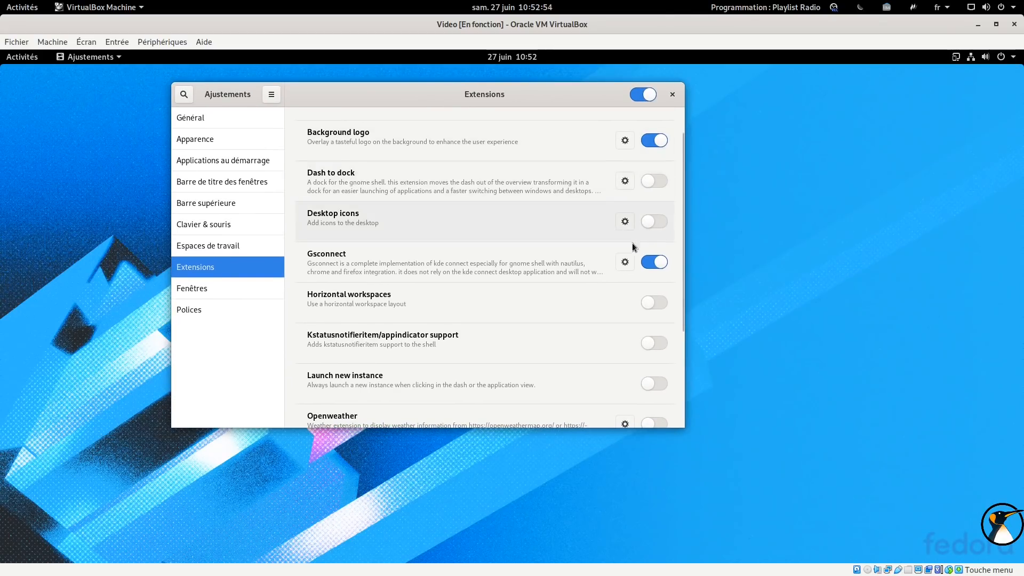
pyautogui.click(956, 59)
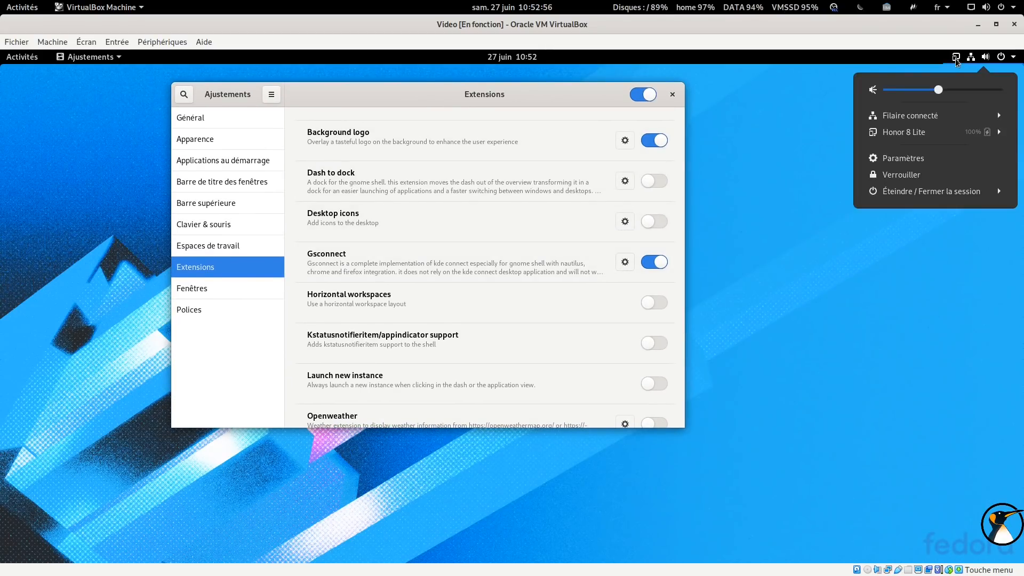
pyautogui.click(955, 59)
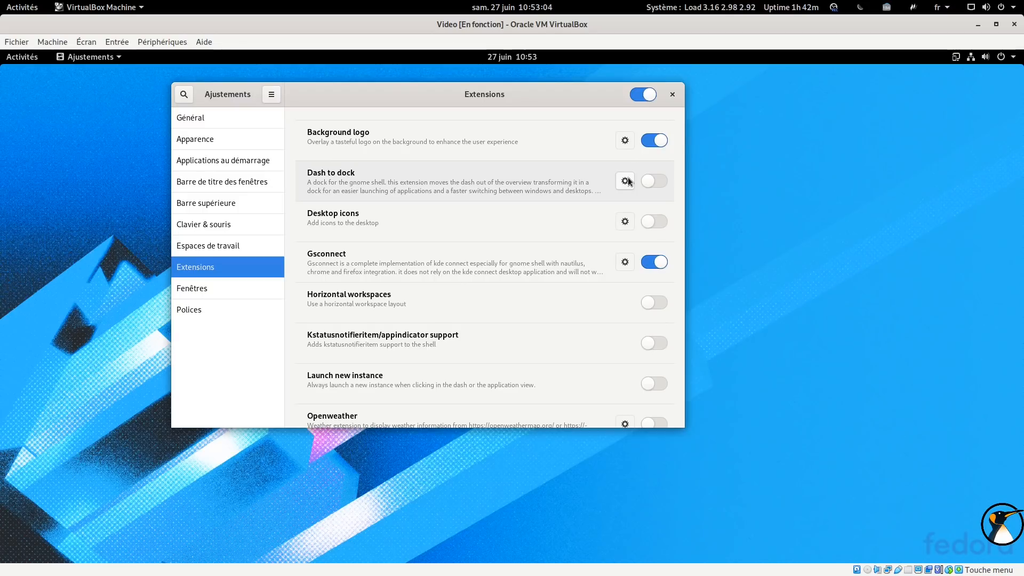
pyautogui.click(650, 262)
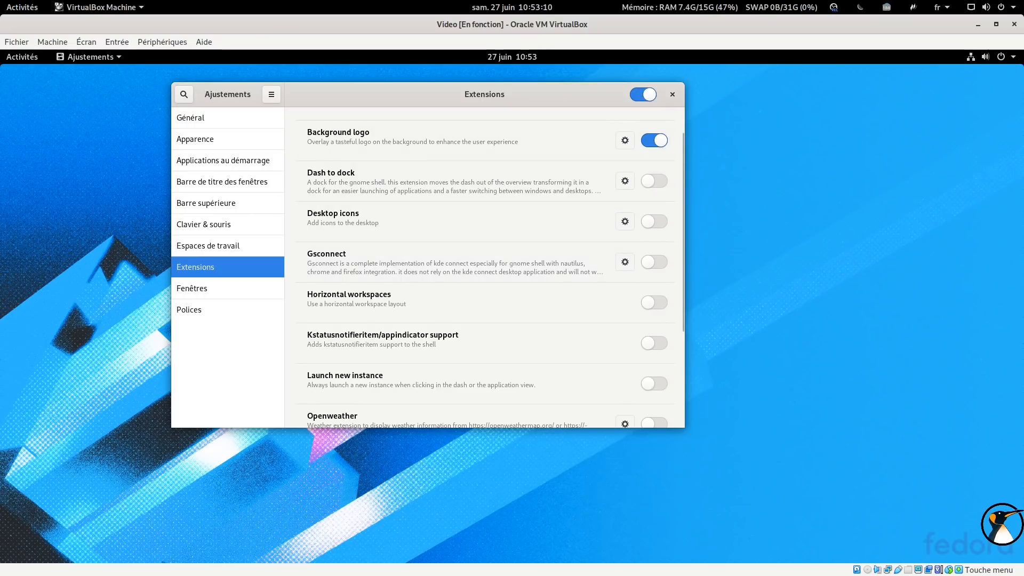
pyautogui.moveTo(408, 103); pyautogui.dragTo(560, 170)
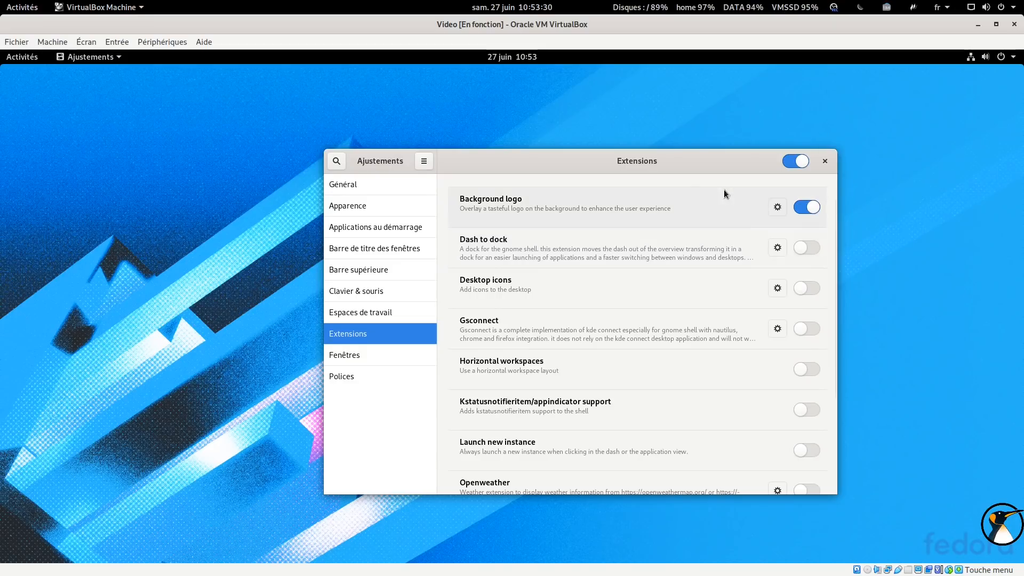
# Enable the Openweather extension and open its weather panel in the top bar
pyautogui.scroll(-5, 648, 273)
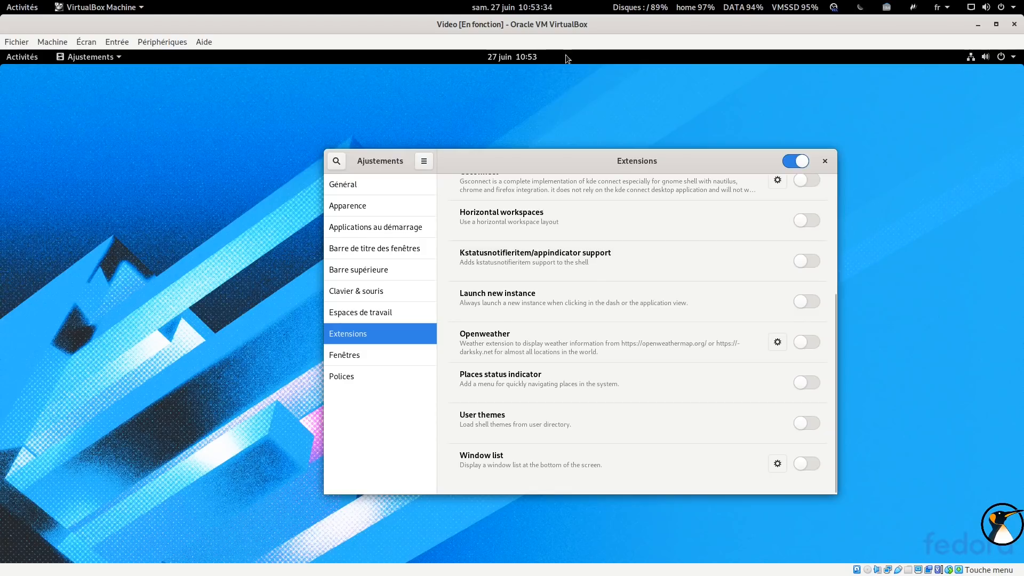
pyautogui.click(805, 344)
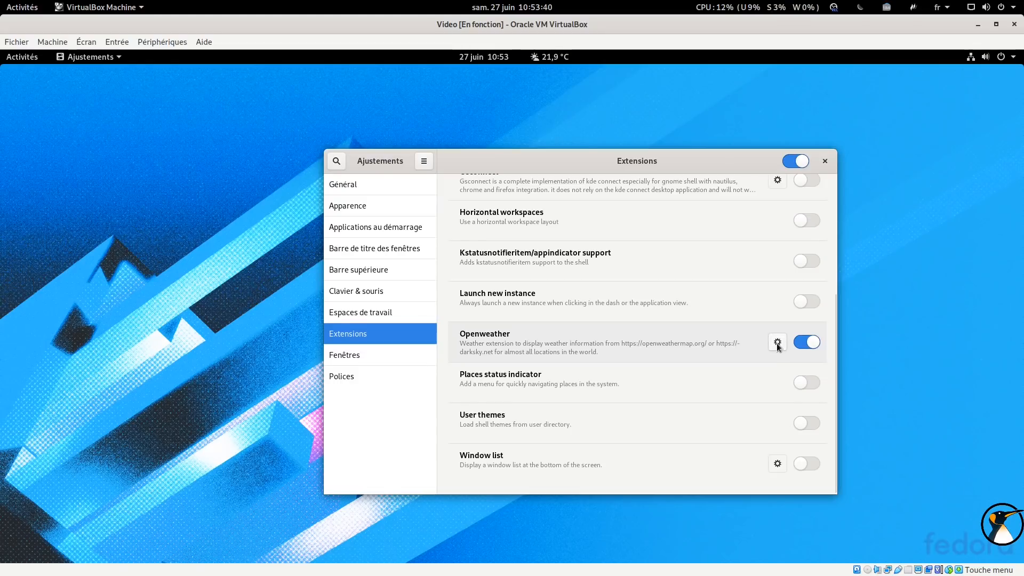
pyautogui.click(547, 57)
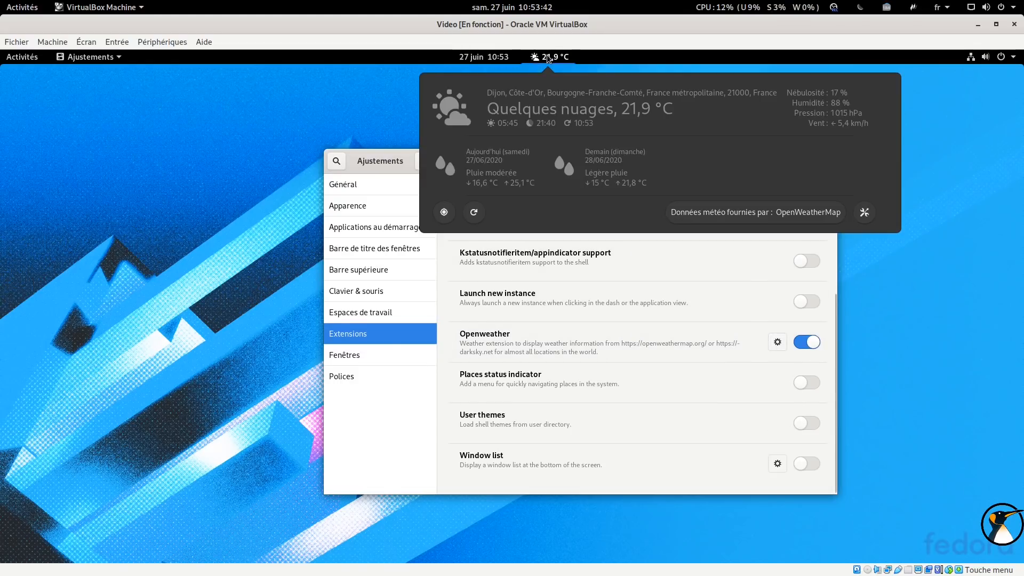
pyautogui.click(546, 56)
# Open the Openweather settings, close the Tweaks window, and enlarge the settings window
pyautogui.click(777, 342)
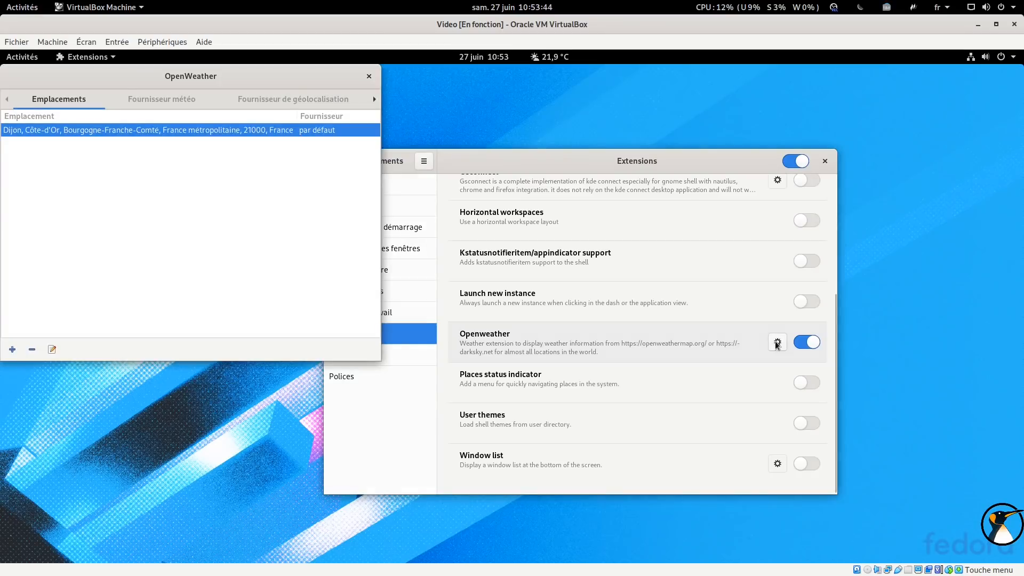
pyautogui.click(825, 160)
pyautogui.moveTo(295, 89); pyautogui.dragTo(568, 107)
pyautogui.moveTo(652, 379); pyautogui.dragTo(877, 462)
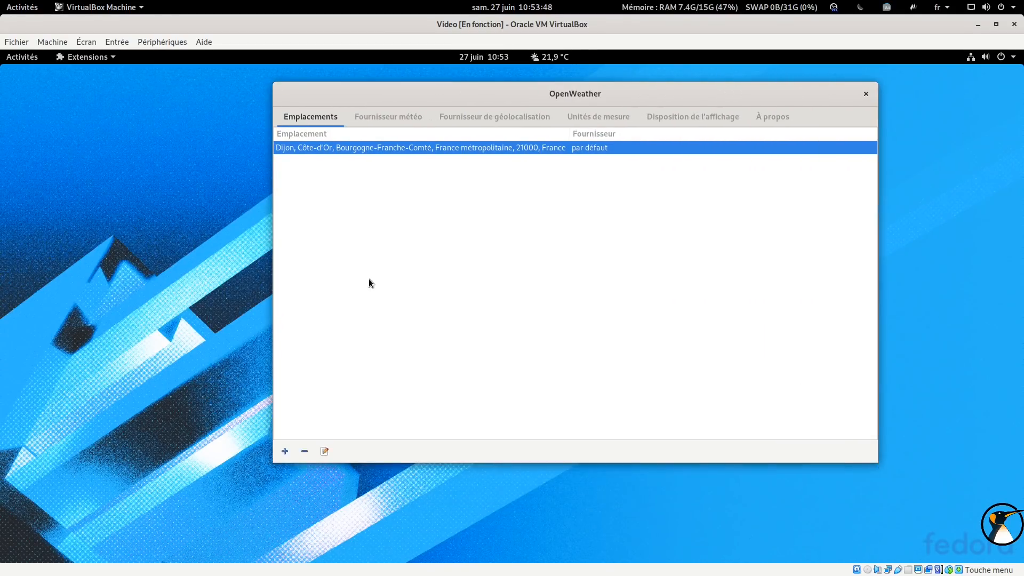
# Add a new location by searching Montréal and saving Montréal (06), Québec, Canada
pyautogui.click(285, 451)
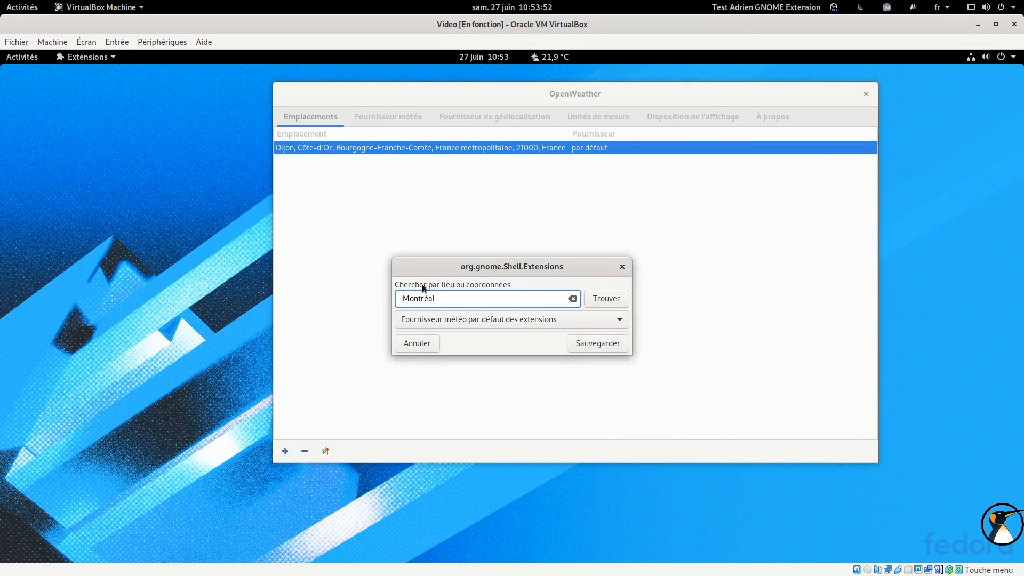
pyautogui.click(606, 299)
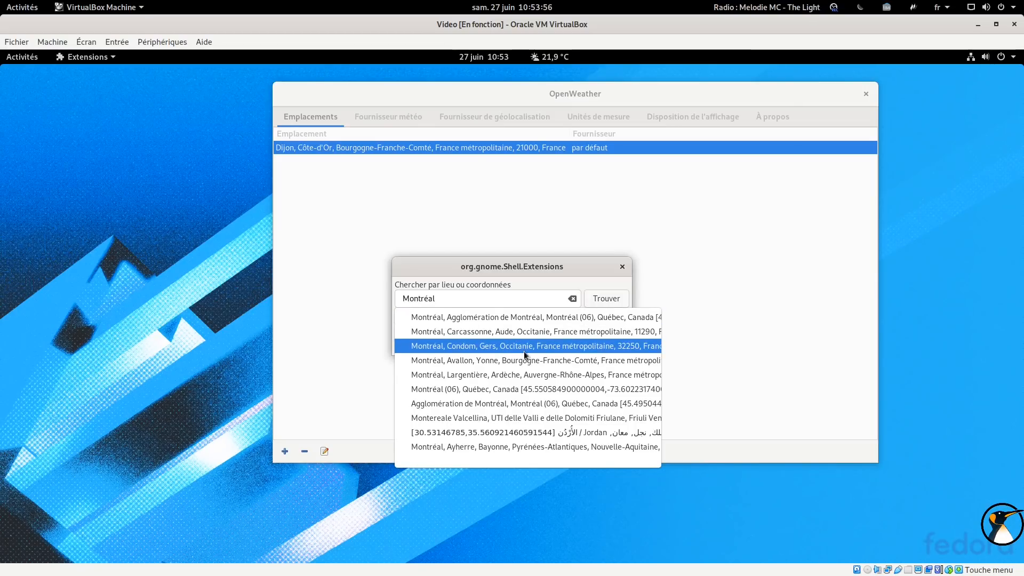
pyautogui.click(527, 391)
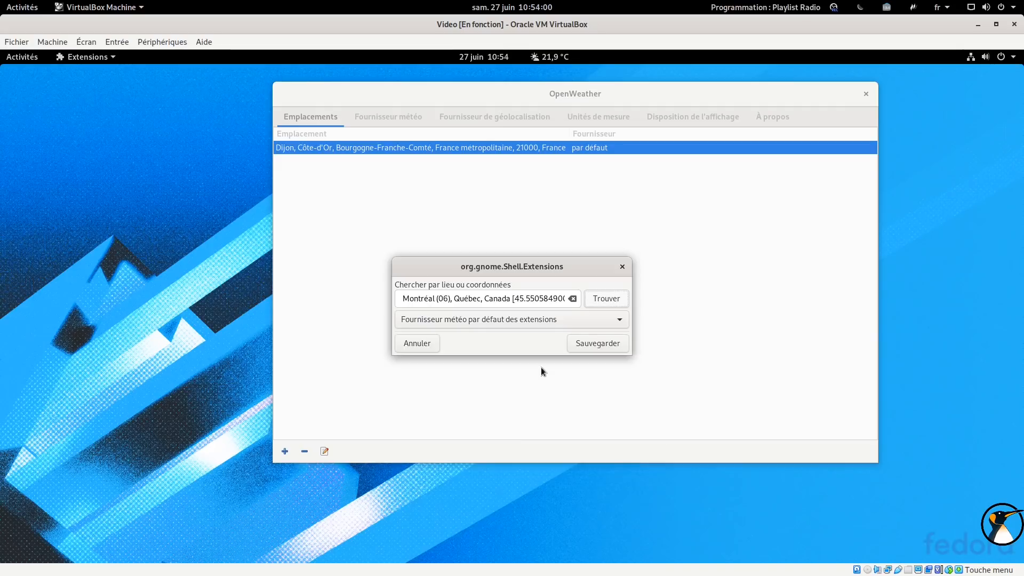
pyautogui.click(602, 344)
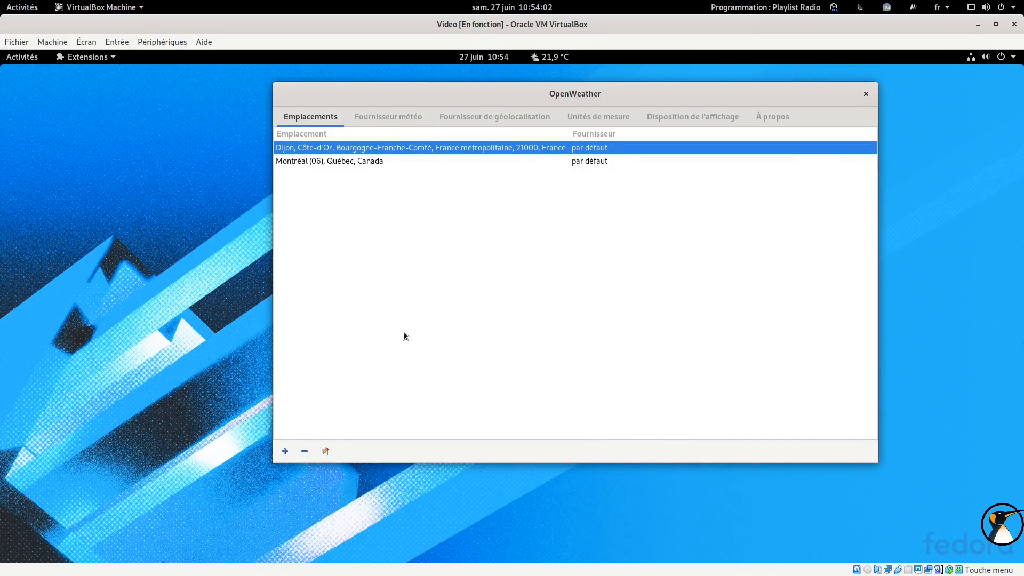
# Make Montréal (06), Québec, Canada the active location and check the weather panel
pyautogui.click(548, 61)
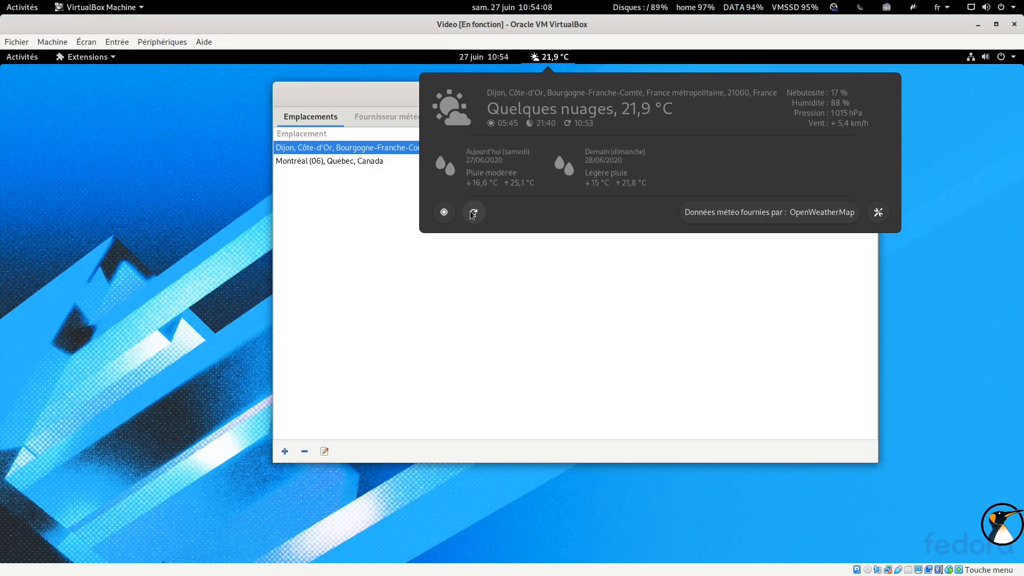
pyautogui.click(358, 184)
pyautogui.click(366, 162)
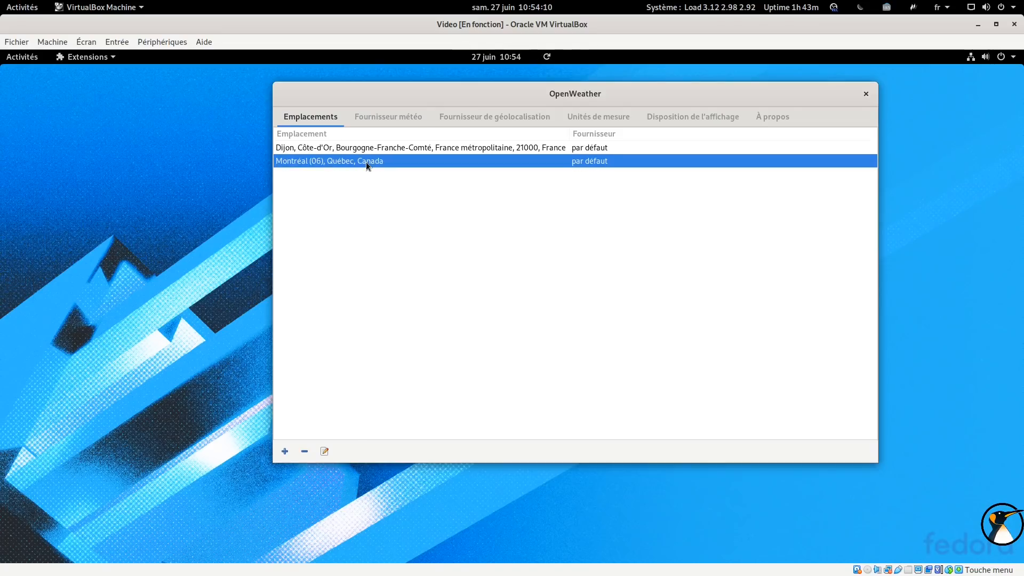
pyautogui.click(542, 57)
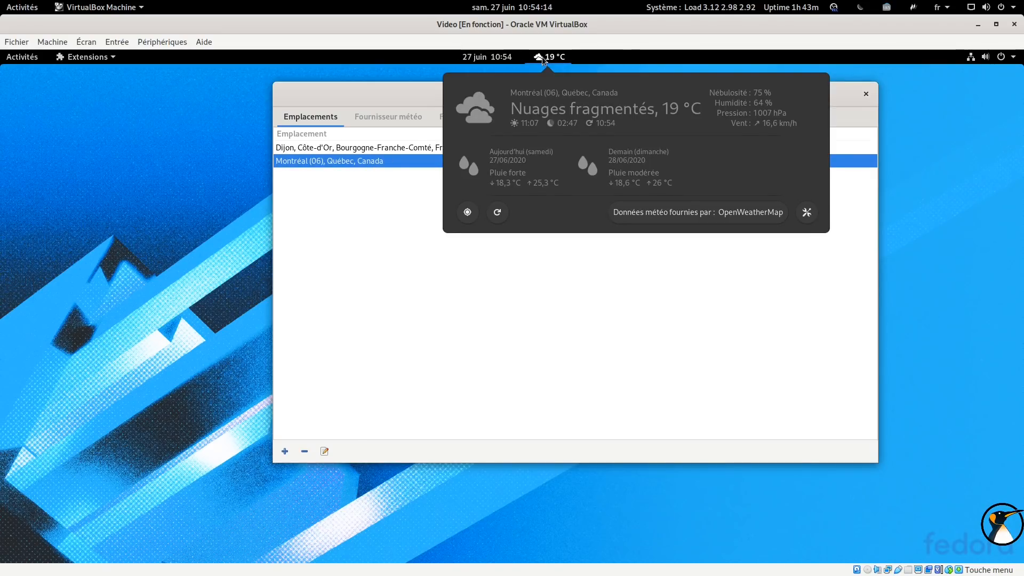
# Switch the active location back and forth between the two entries, ending on Dijon
pyautogui.click(359, 154)
pyautogui.click(355, 149)
pyautogui.click(354, 159)
pyautogui.click(352, 148)
pyautogui.click(350, 160)
pyautogui.click(351, 148)
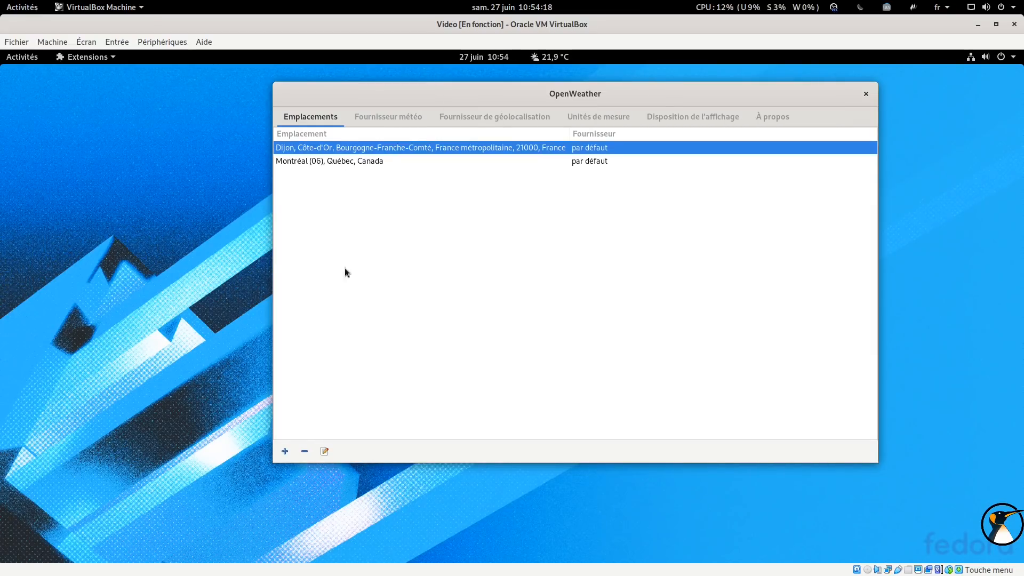
# Open the Dijon location editor and cancel it, then browse the weather provider, geolocation and units tabs
pyautogui.click(325, 452)
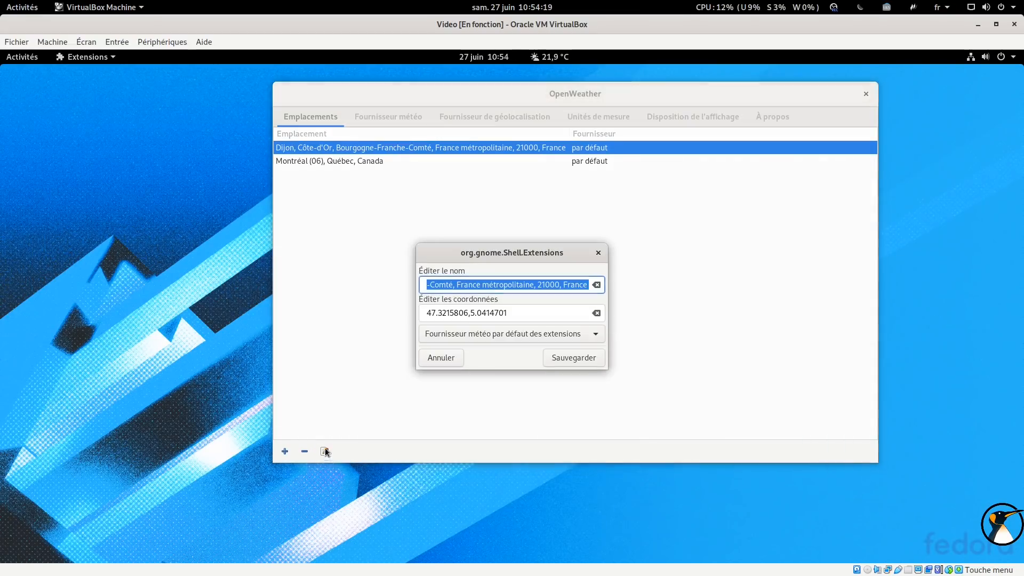
pyautogui.click(434, 357)
pyautogui.click(393, 115)
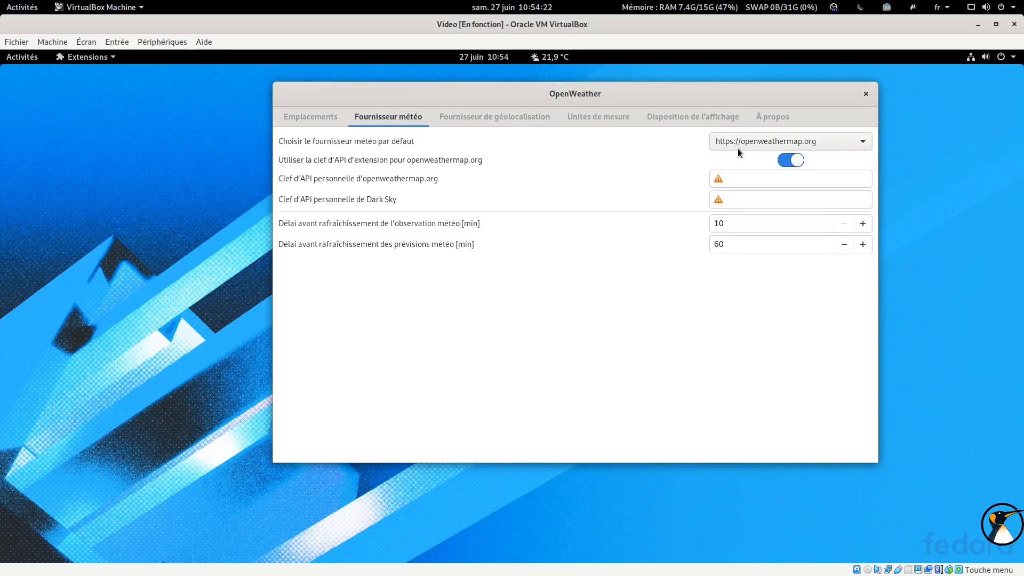
pyautogui.click(472, 115)
pyautogui.click(613, 117)
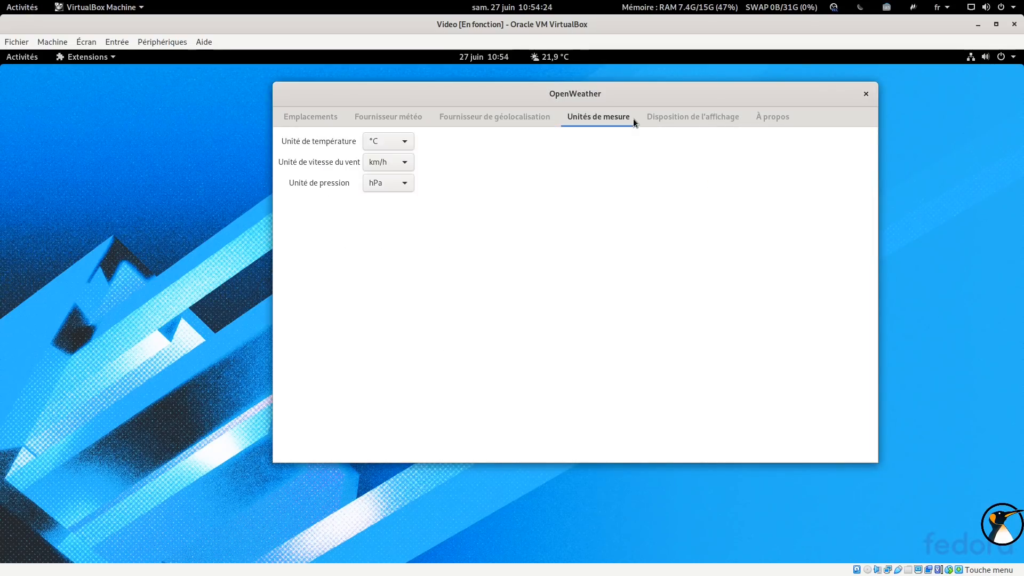
# Move the settings window and open the temperature unit choices, keeping °C
pyautogui.moveTo(501, 89); pyautogui.dragTo(534, 110)
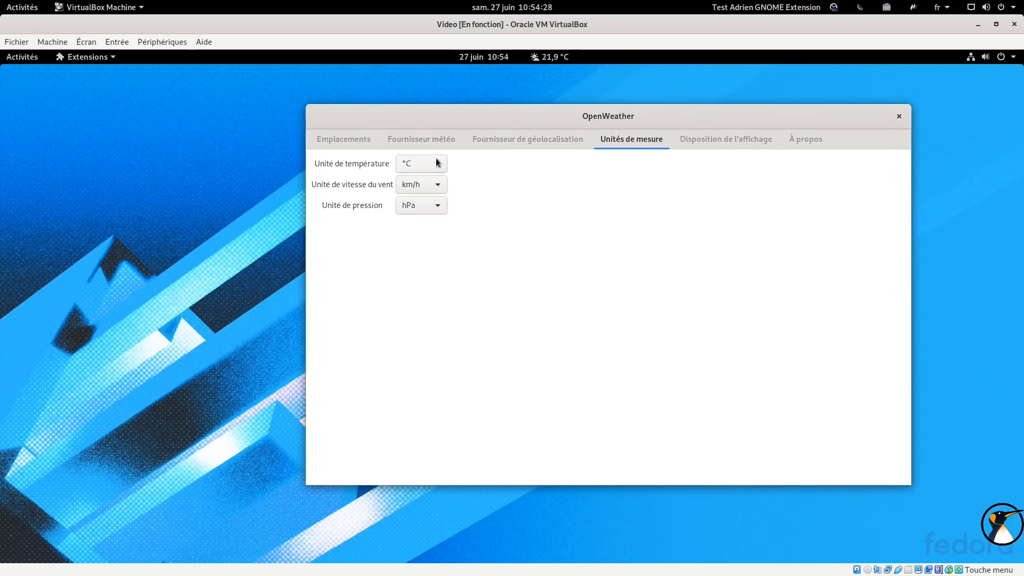
pyautogui.click(417, 164)
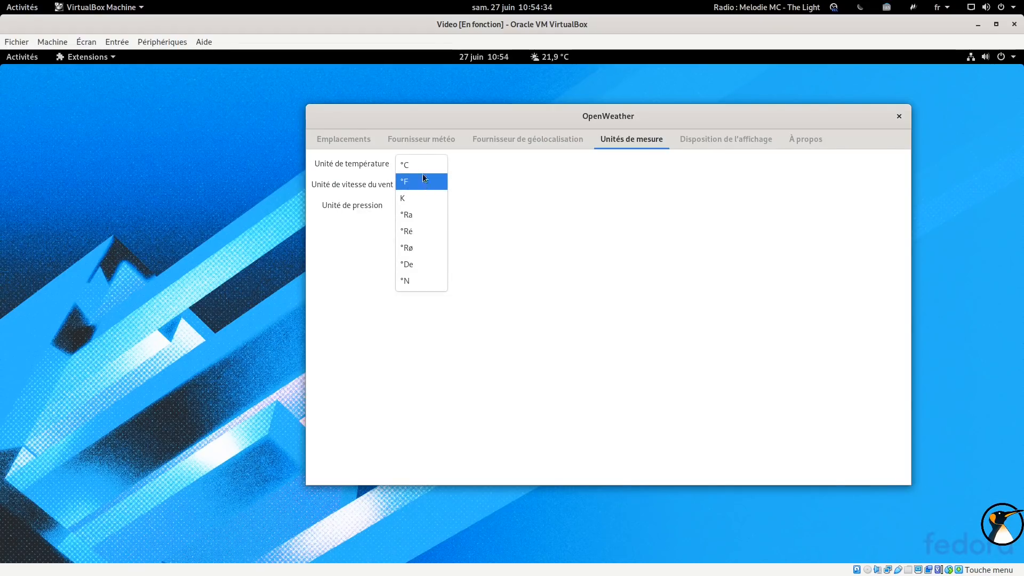
pyautogui.click(423, 165)
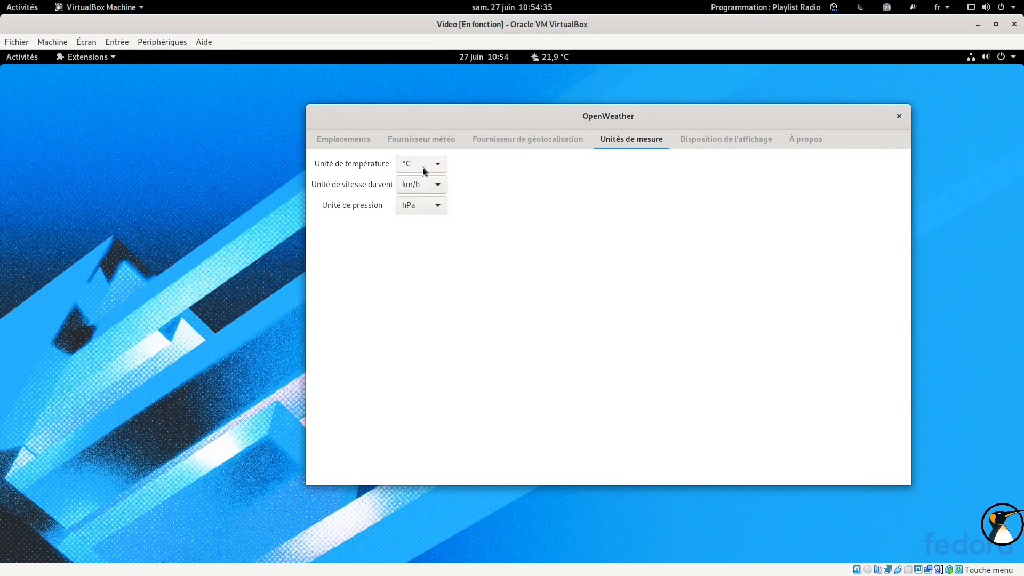
# Open the display layout tab and check the weather panel in the top bar
pyautogui.click(744, 145)
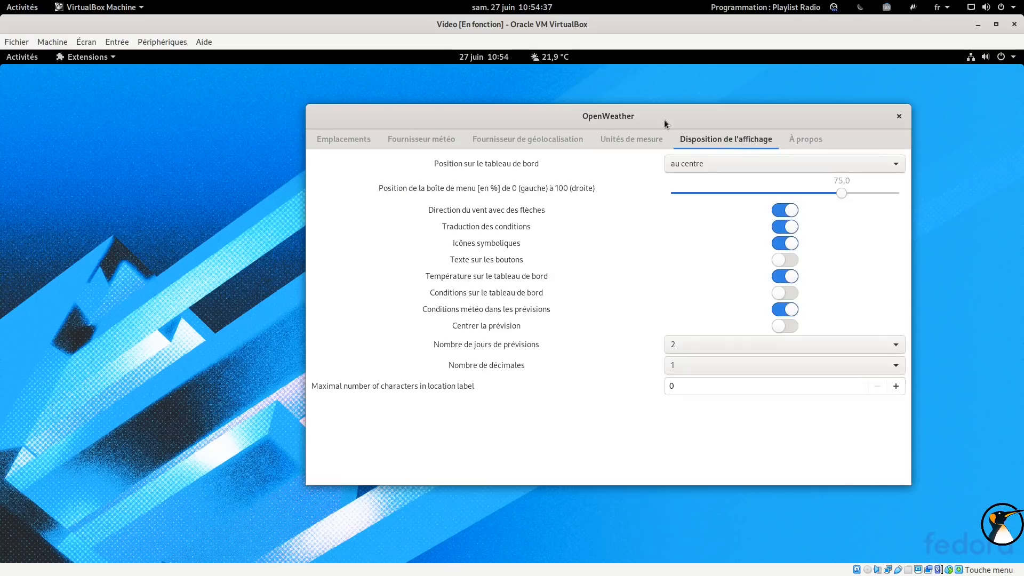
pyautogui.click(541, 59)
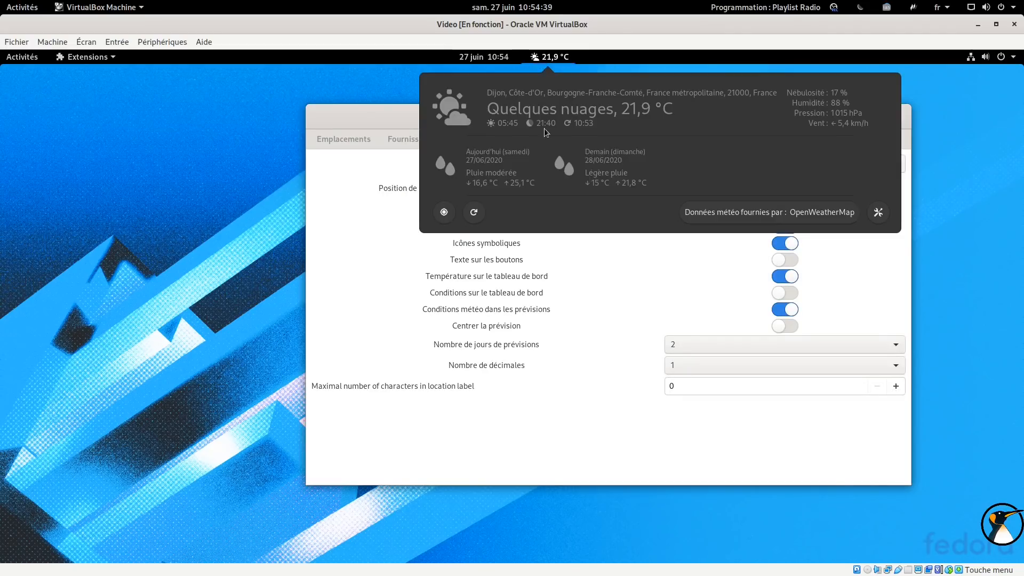
pyautogui.click(542, 60)
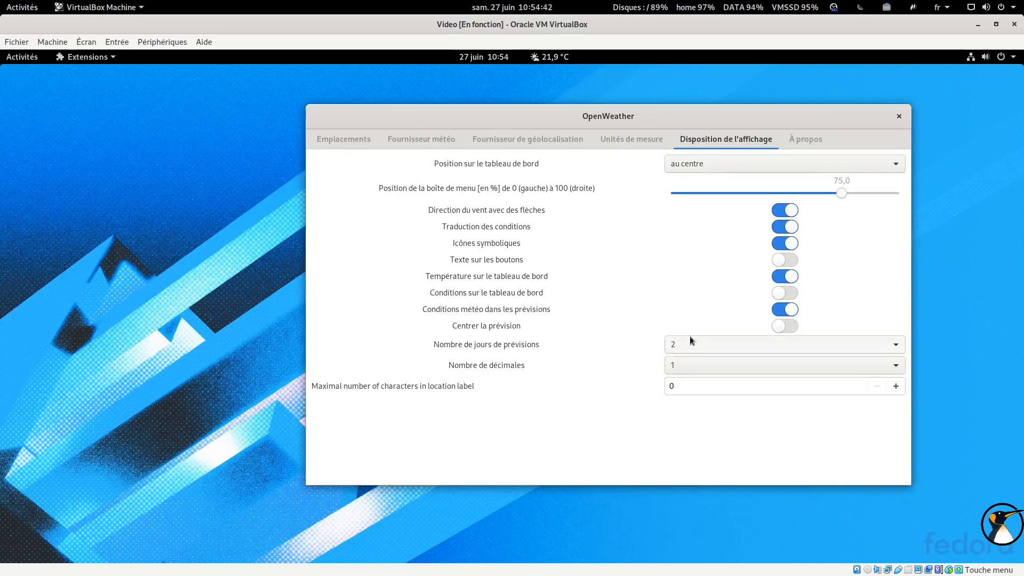
# Set the number of forecast days to 10
pyautogui.click(689, 338)
pyautogui.click(691, 479)
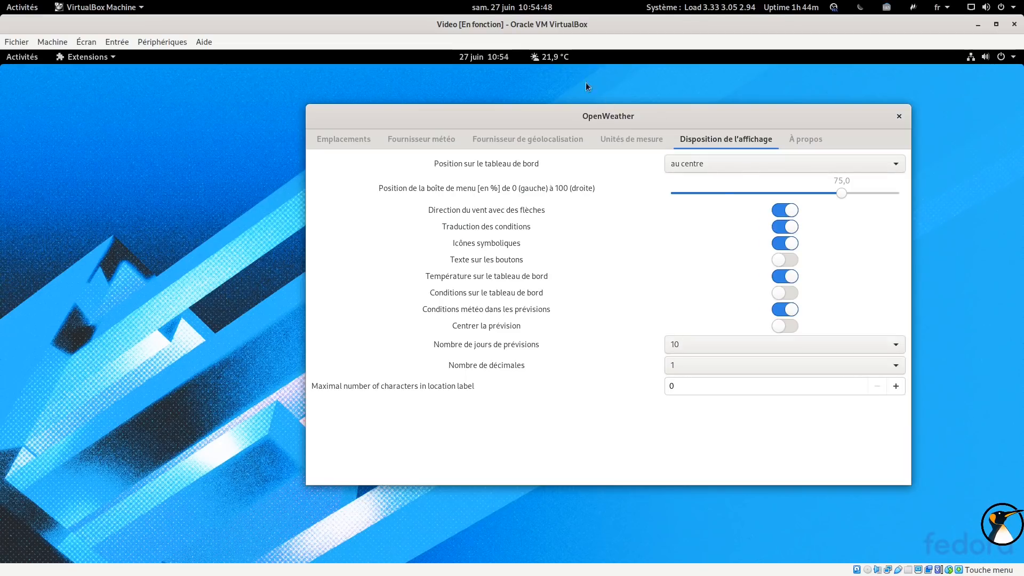
# Open the weather panel from the top bar, scroll through the forecast days, and close it
pyautogui.click(552, 58)
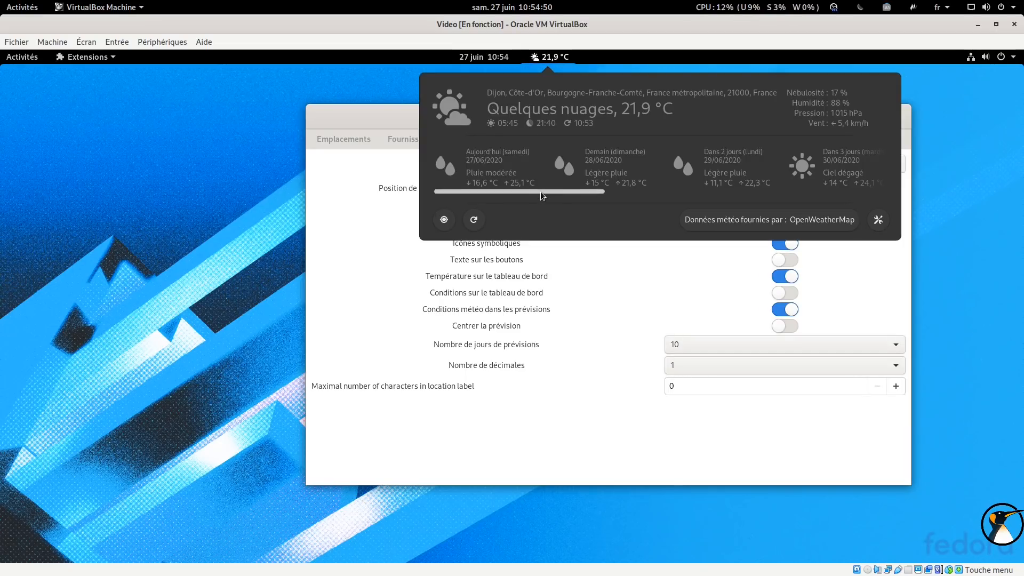
pyautogui.moveTo(541, 196); pyautogui.dragTo(458, 196)
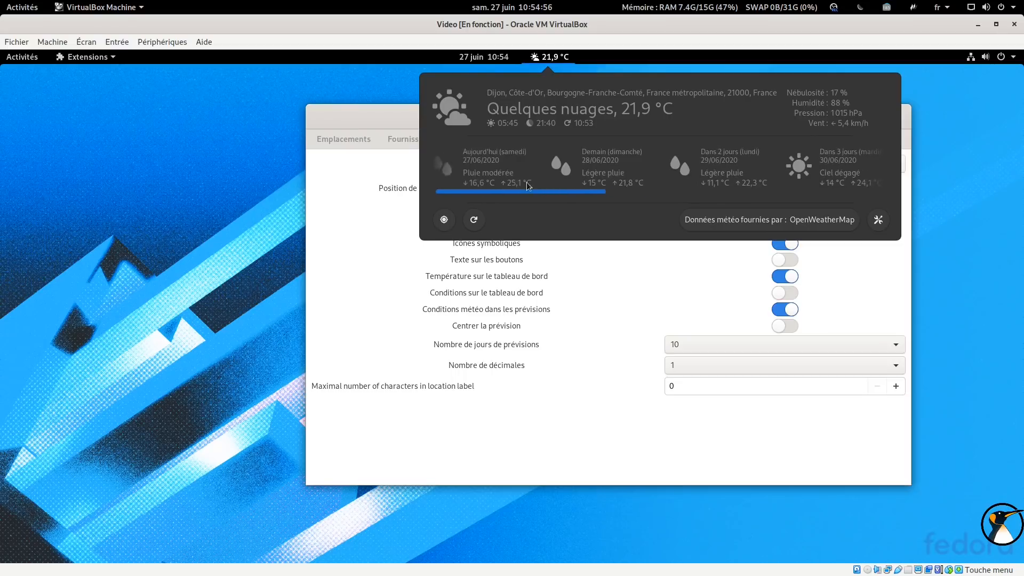
pyautogui.click(550, 57)
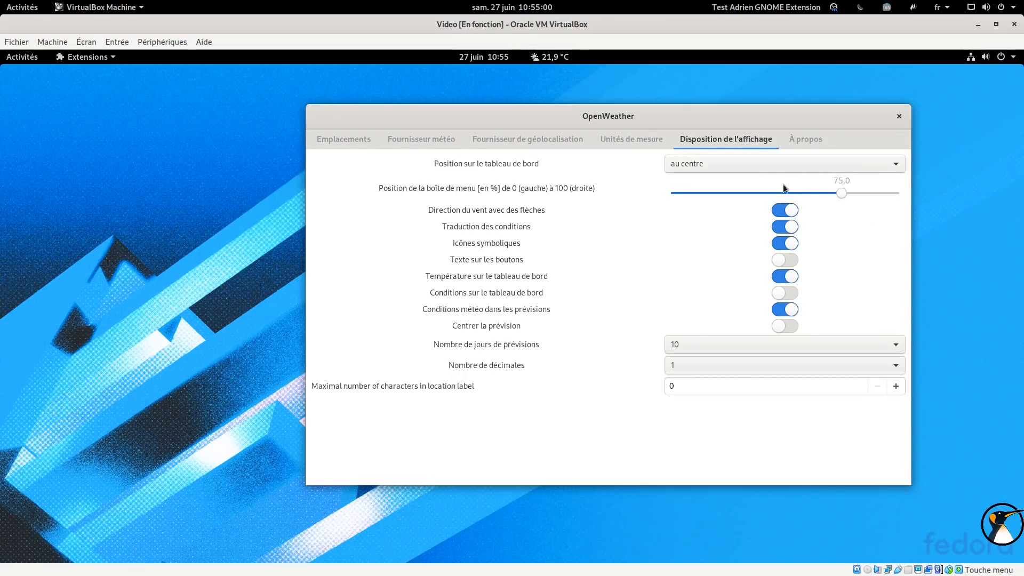
# View the OpenWeather about tab and close the extension settings window
pyautogui.click(793, 145)
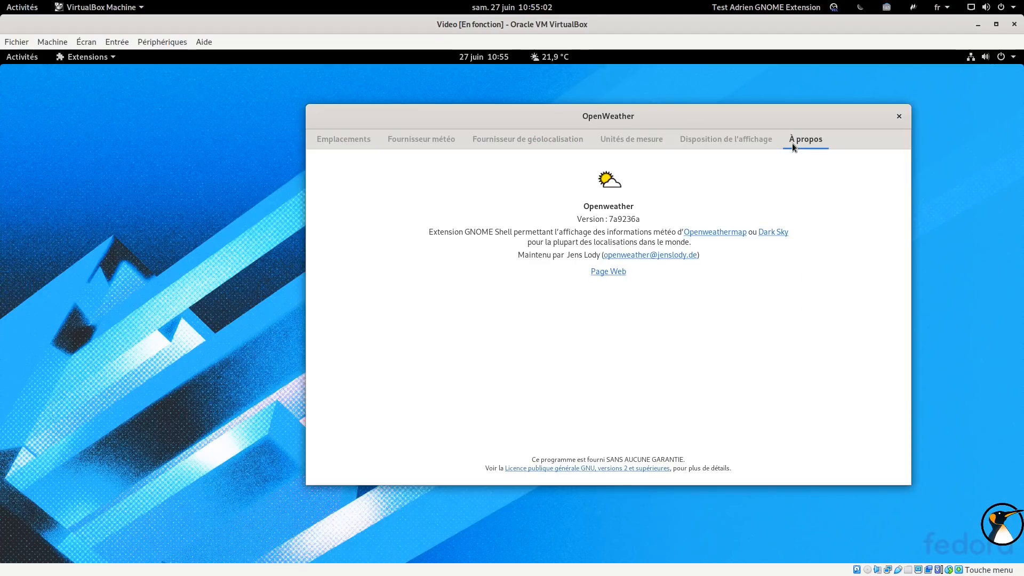
pyautogui.click(898, 117)
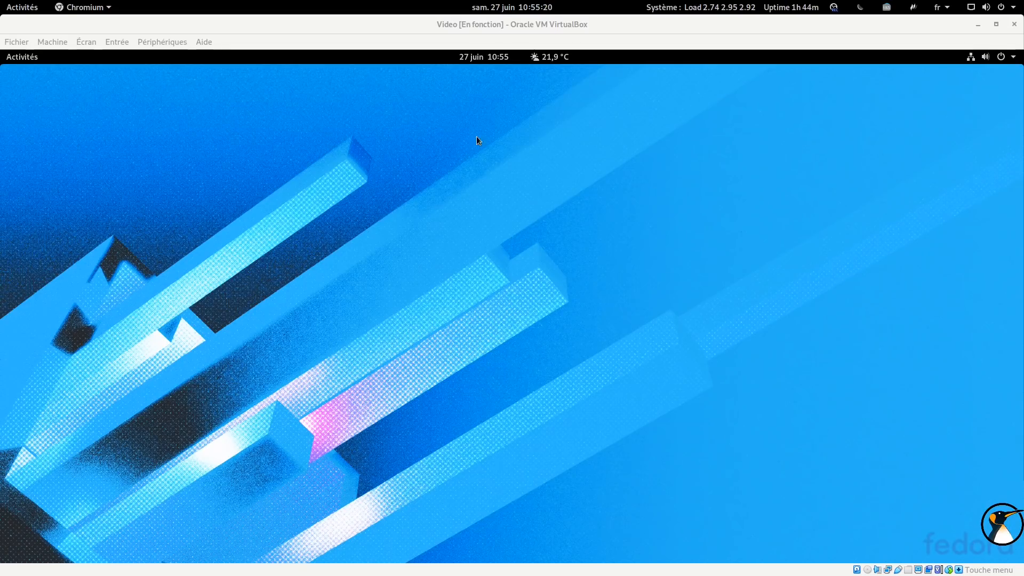
# Open Vivaldi from Activities and browse the koji list of gnome-shell-extension packages
pyautogui.click(30, 59)
pyautogui.click(11, 260)
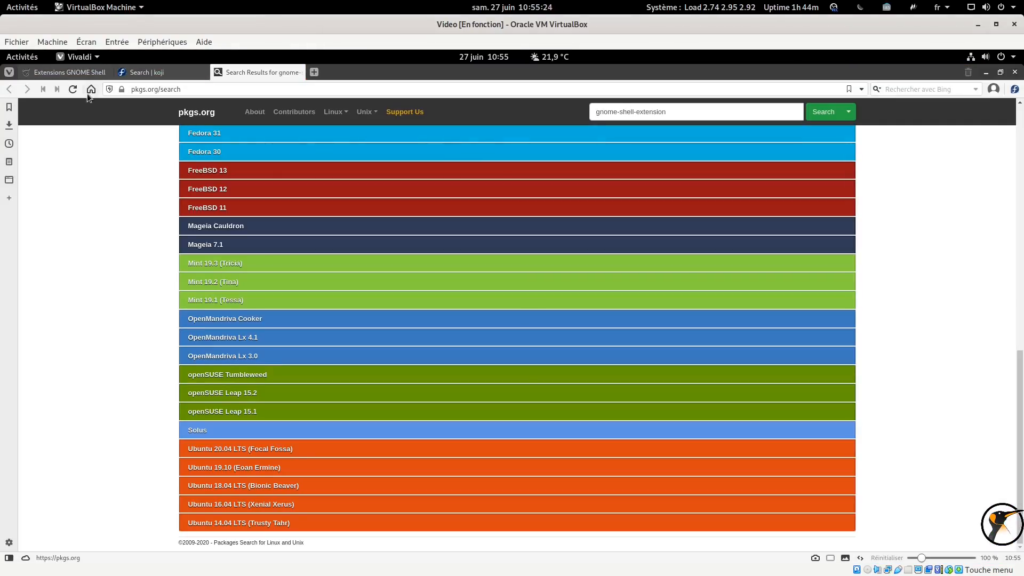
pyautogui.click(139, 72)
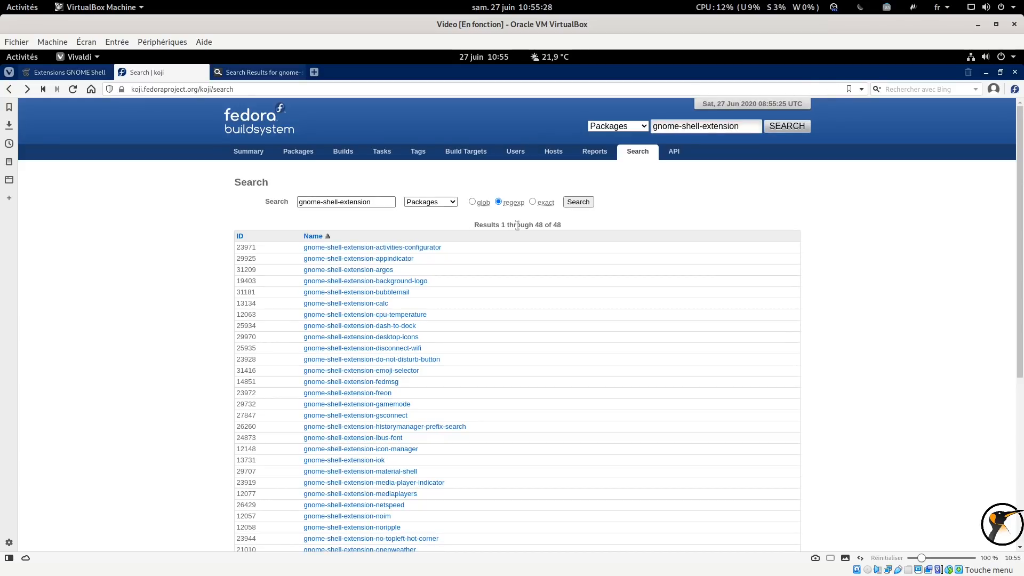
pyautogui.scroll(-3, 543, 224)
pyautogui.scroll(-5, 542, 224)
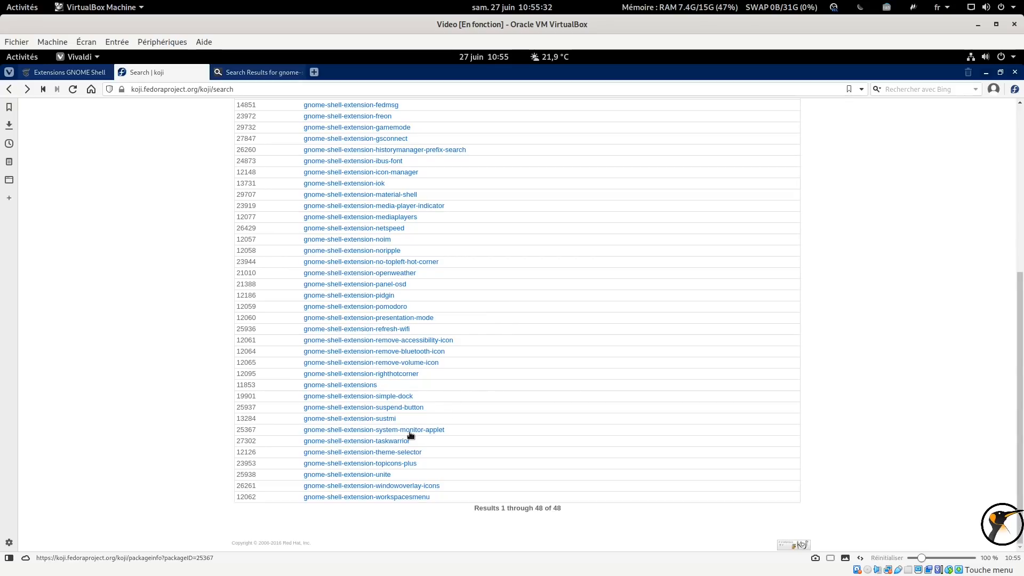
# Switch to the GNOME Shell extensions site and search for system extensions
pyautogui.click(49, 75)
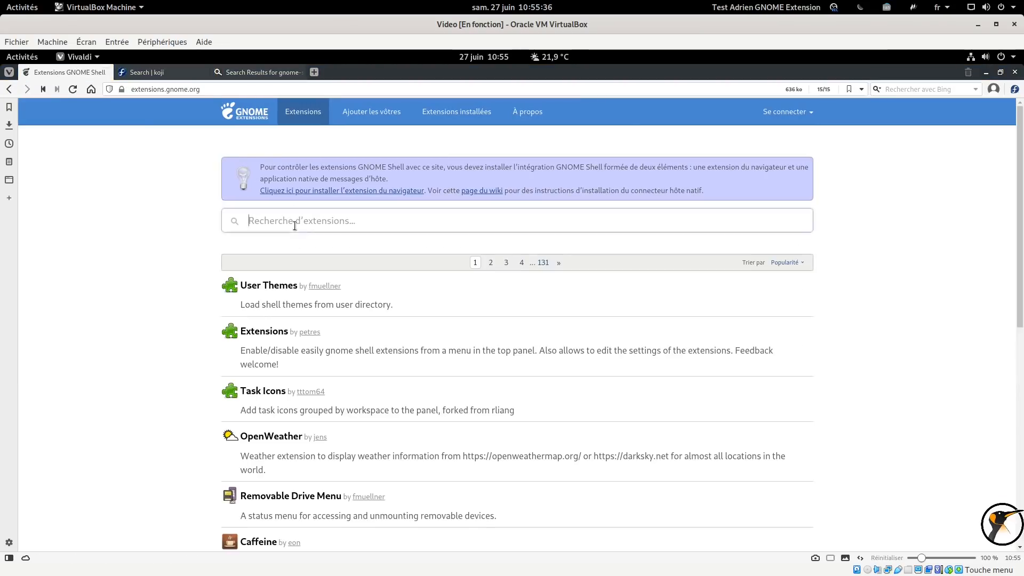
pyautogui.click(295, 225)
pyautogui.write('system-mon')
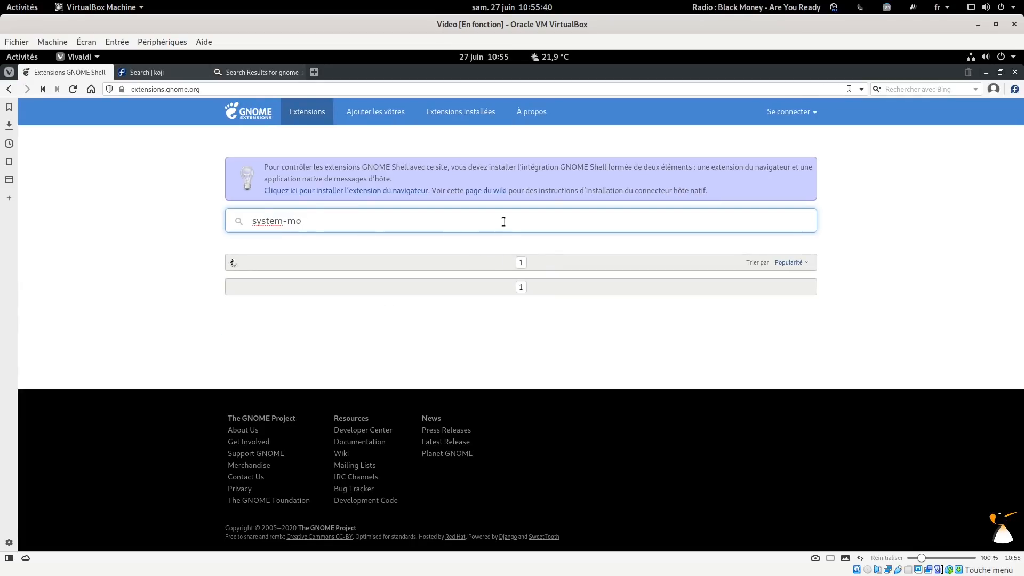
pyautogui.press('BackSpace')
pyautogui.press('BackSpace')
pyautogui.press('BackSpace')
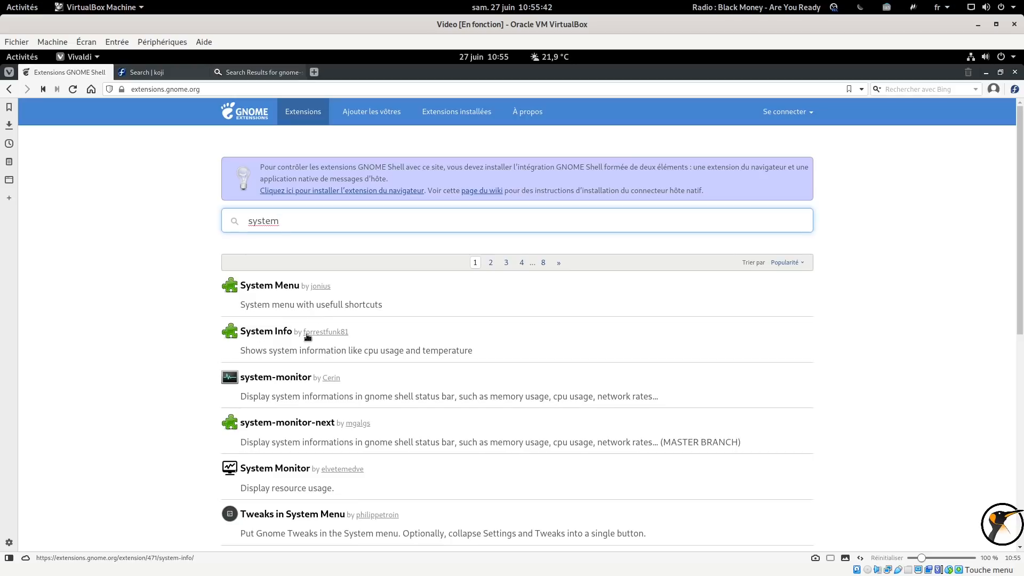
# Open the system-monitor extension page, enlarge its screenshot, and close the preview
pyautogui.click(290, 378)
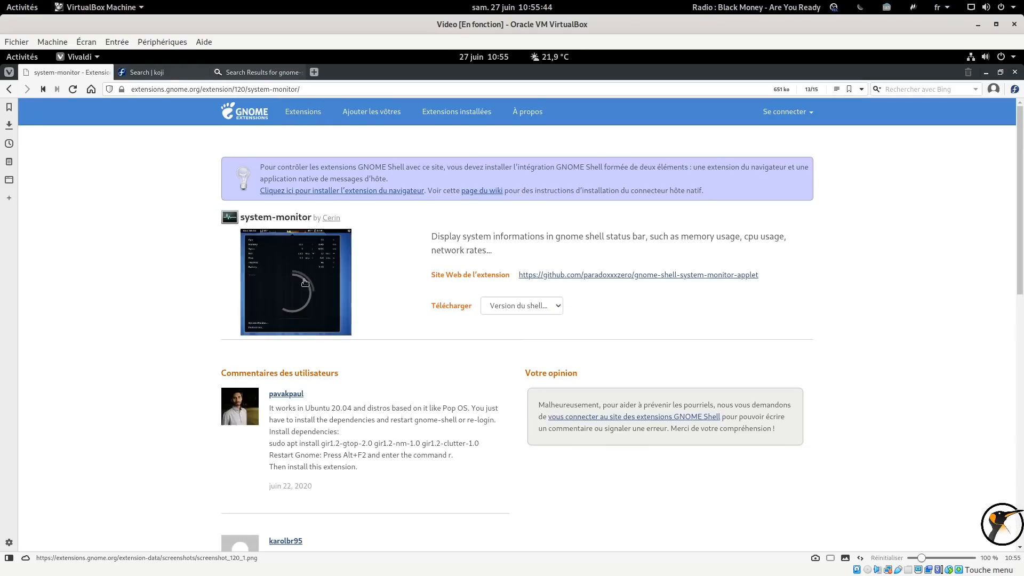
pyautogui.click(300, 277)
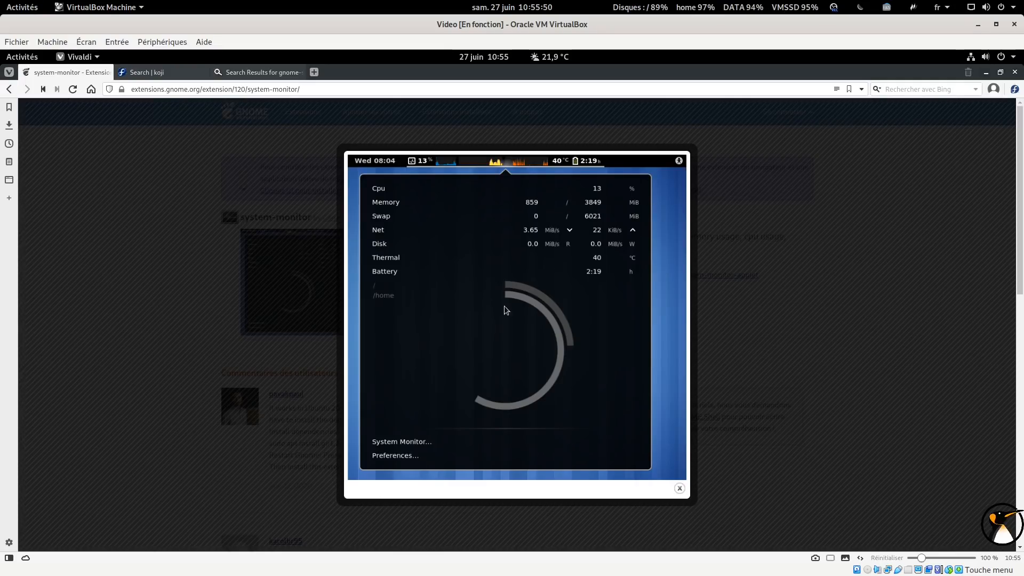
pyautogui.click(841, 208)
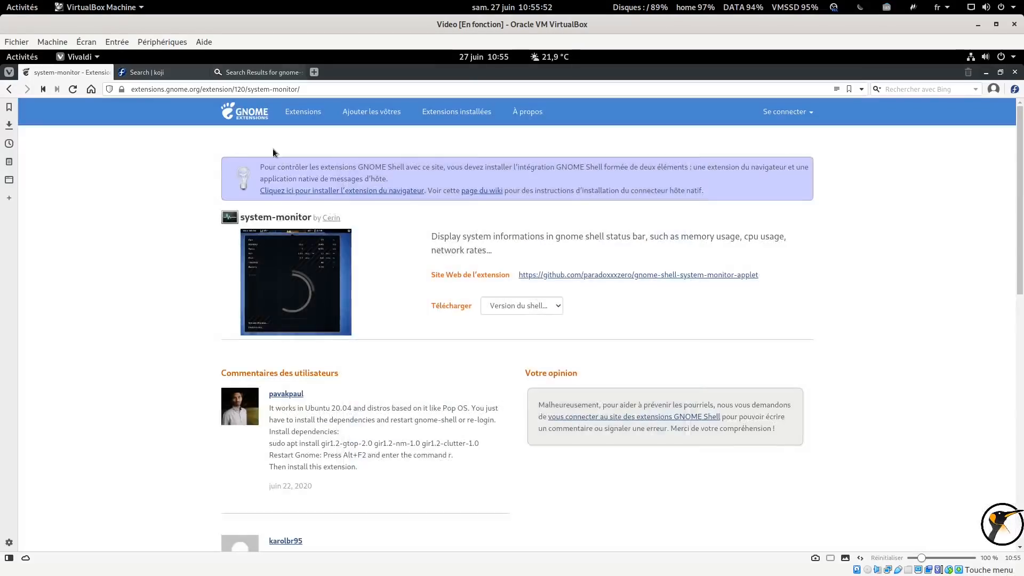
# Return to the extensions home page, then browse the koji package list again
pyautogui.click(244, 111)
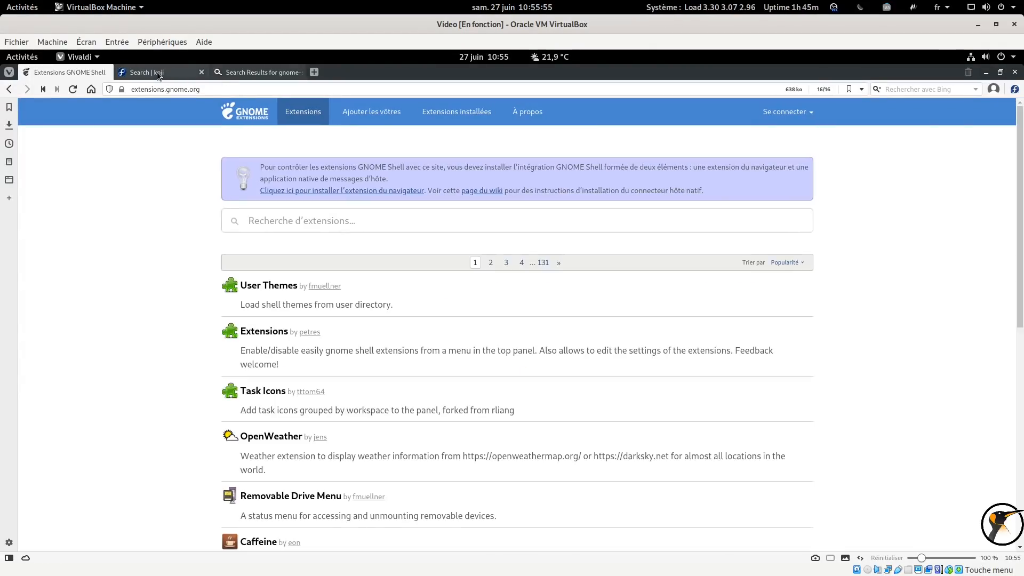
pyautogui.moveTo(156, 77)
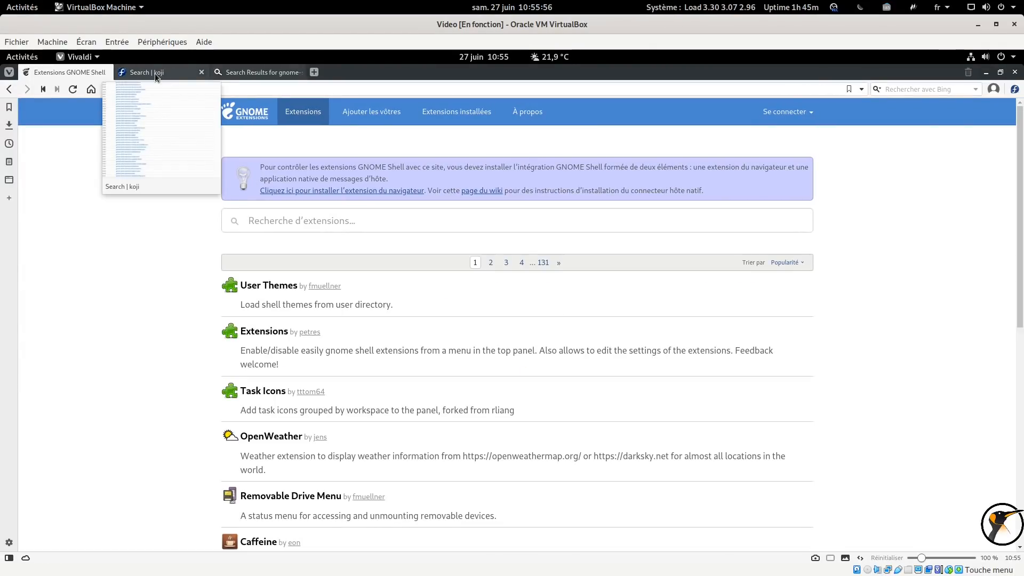
pyautogui.click(157, 74)
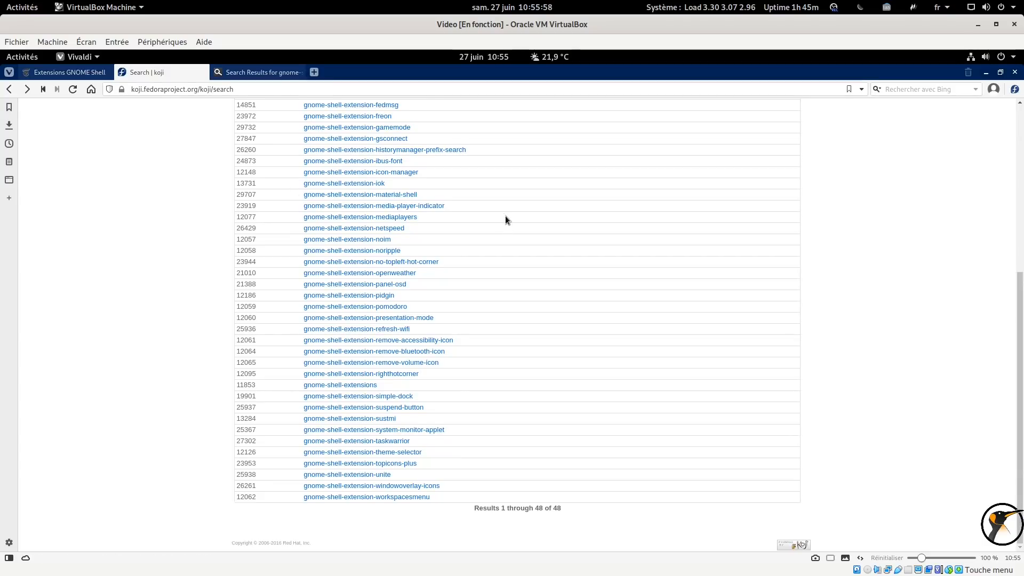
pyautogui.scroll(5, 505, 216)
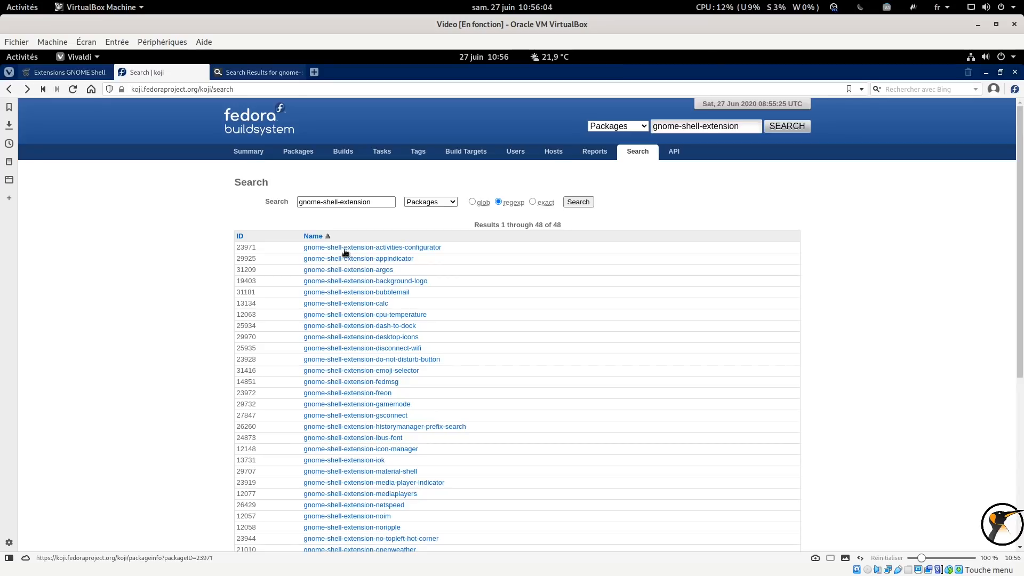
pyautogui.scroll(-3, 344, 244)
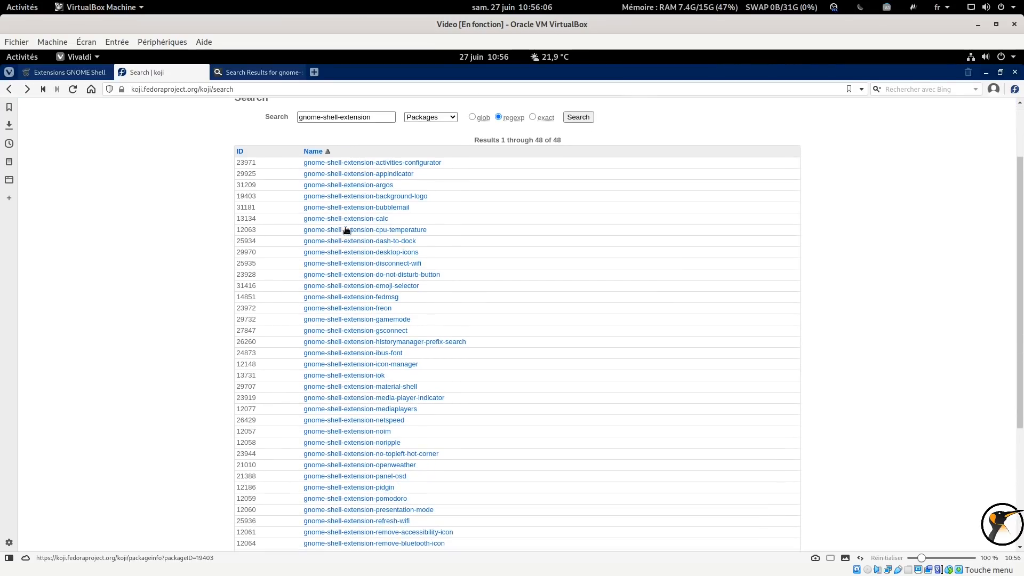
pyautogui.scroll(-1, 345, 229)
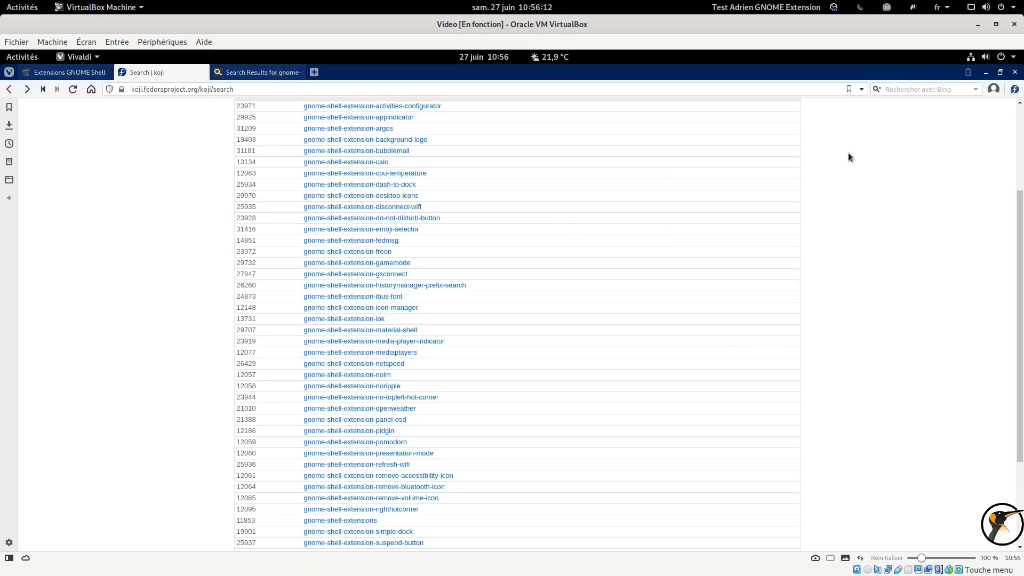
# Quit Vivaldi, confirming the closing of the window, and open the system menu
pyautogui.click(1016, 72)
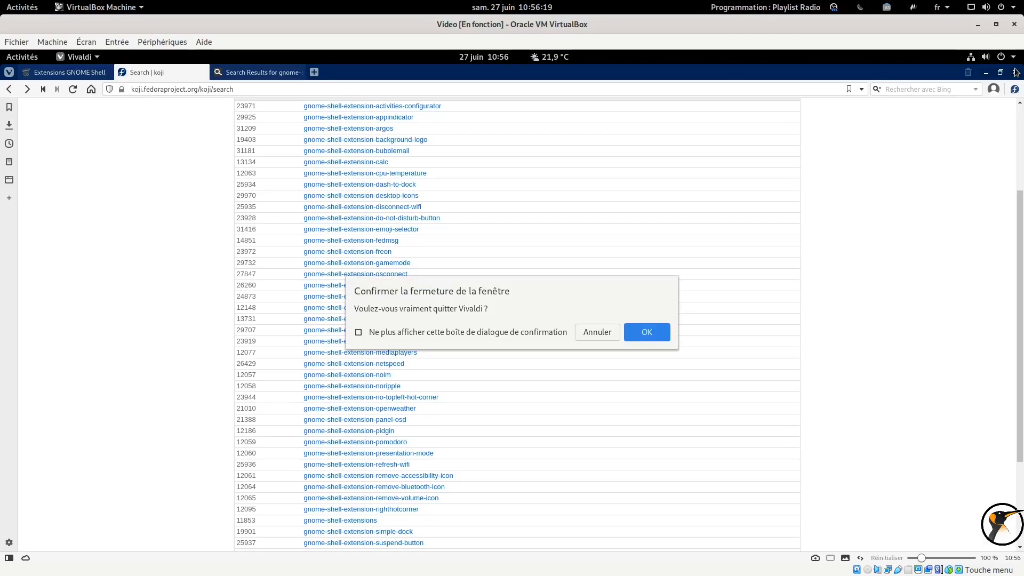
pyautogui.click(643, 334)
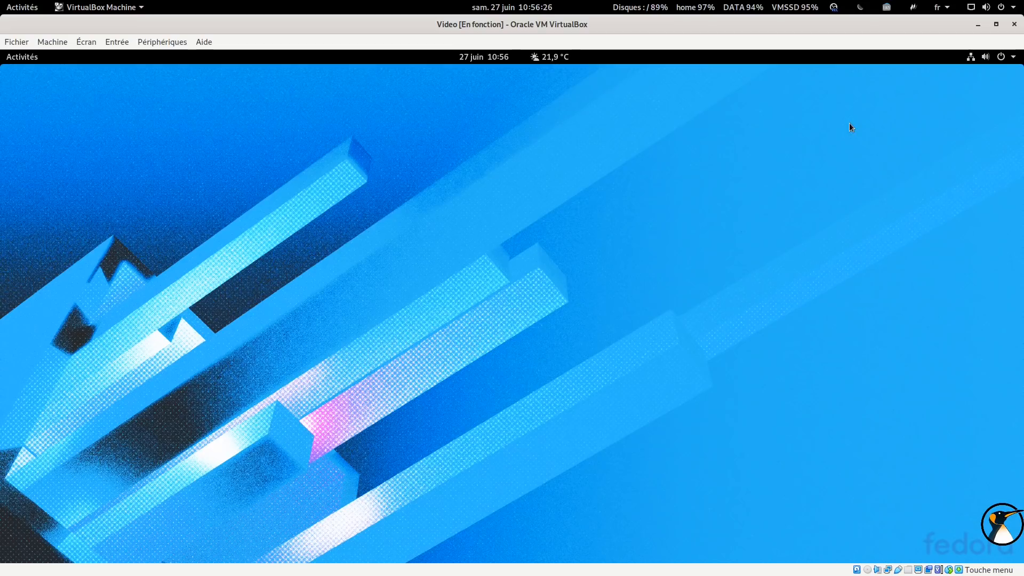
pyautogui.click(999, 63)
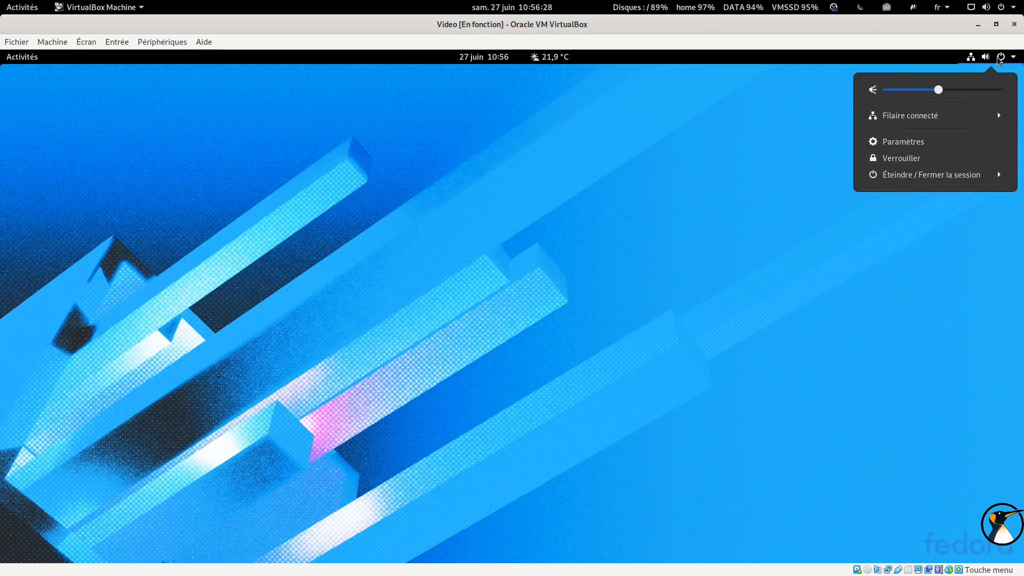